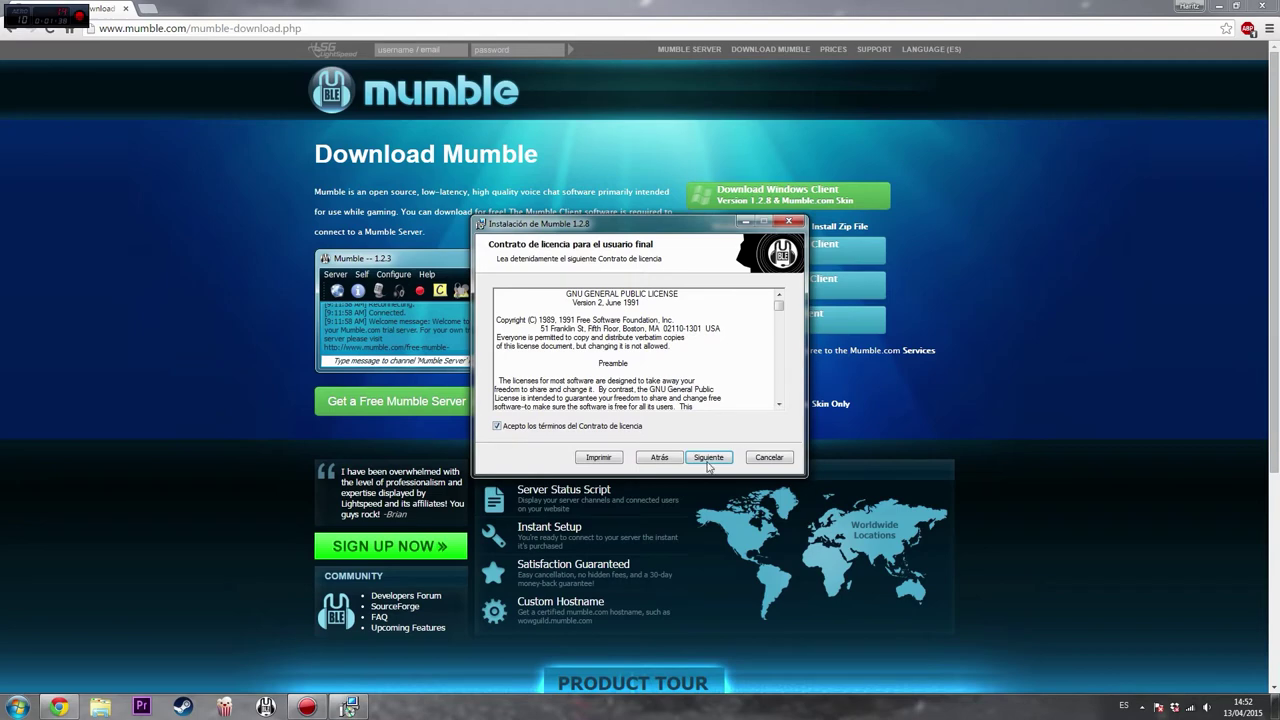
Accept the licence, keep the default client-only features and install location, and start installing Mumble 1.2.8
click(710, 463)
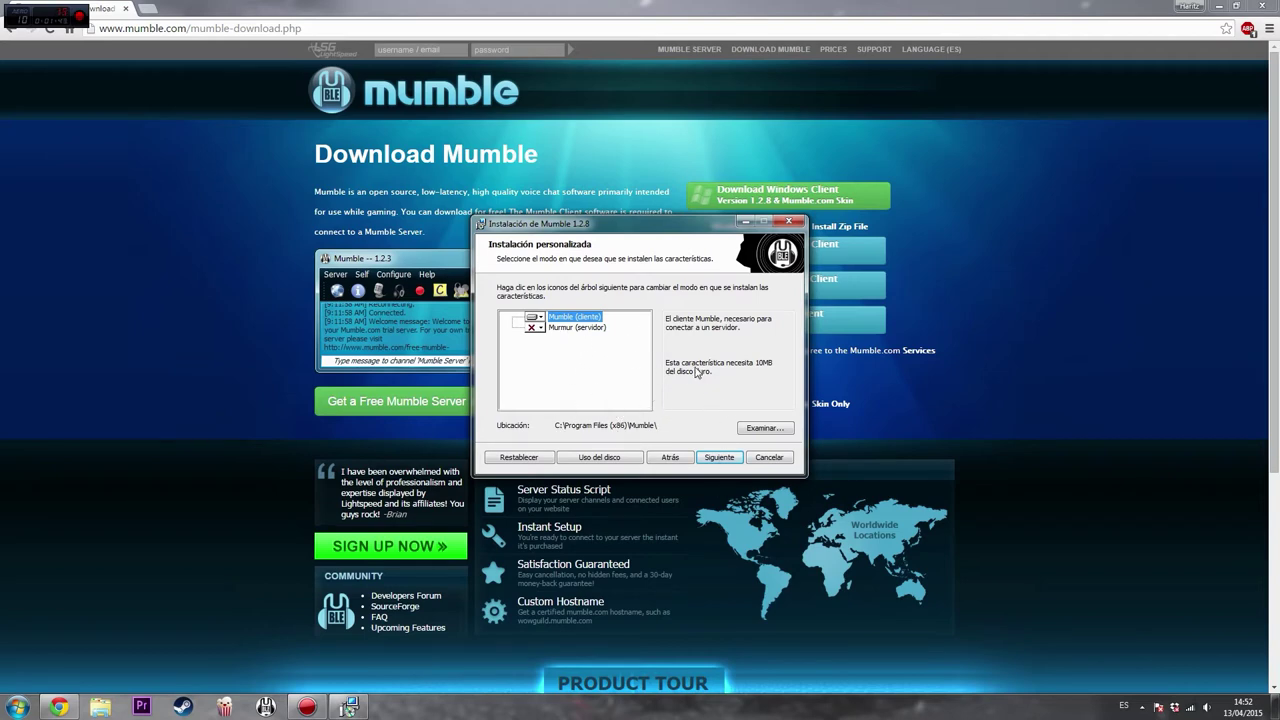
click(717, 458)
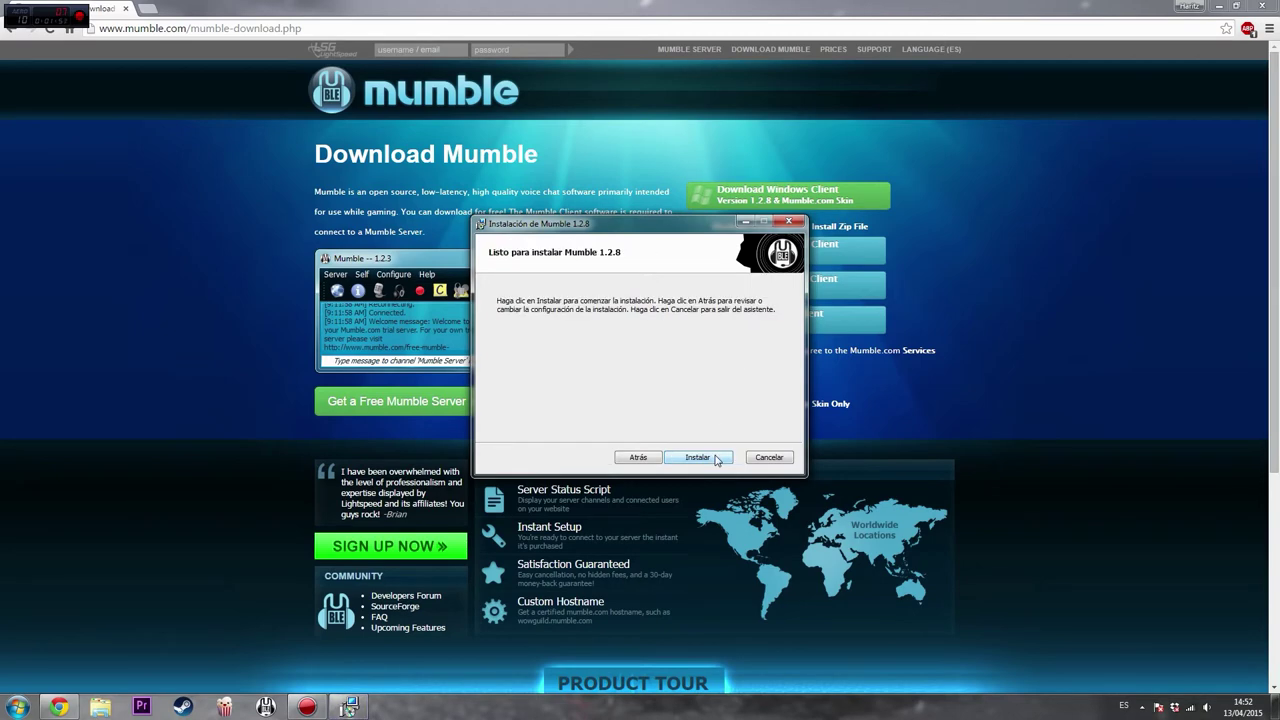
click(717, 459)
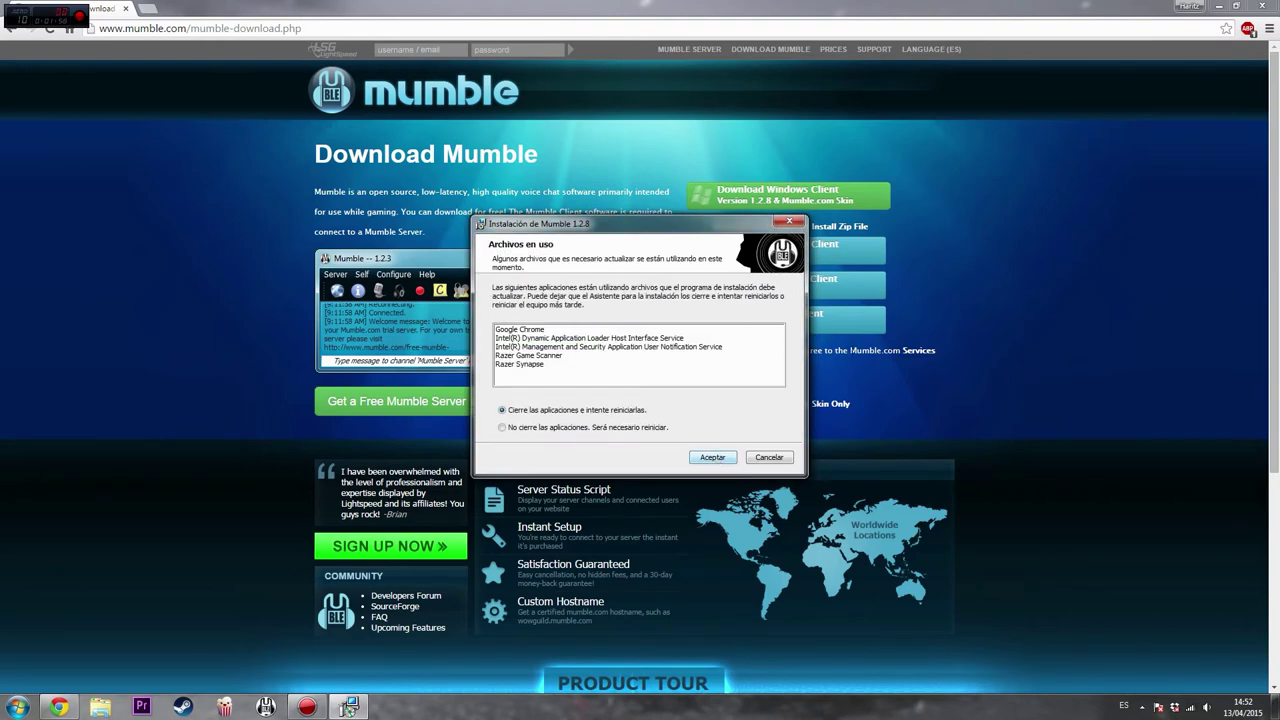
Close the web browser and put away the Action! recorder window, leaving only the installer on the desktop
click(1262, 8)
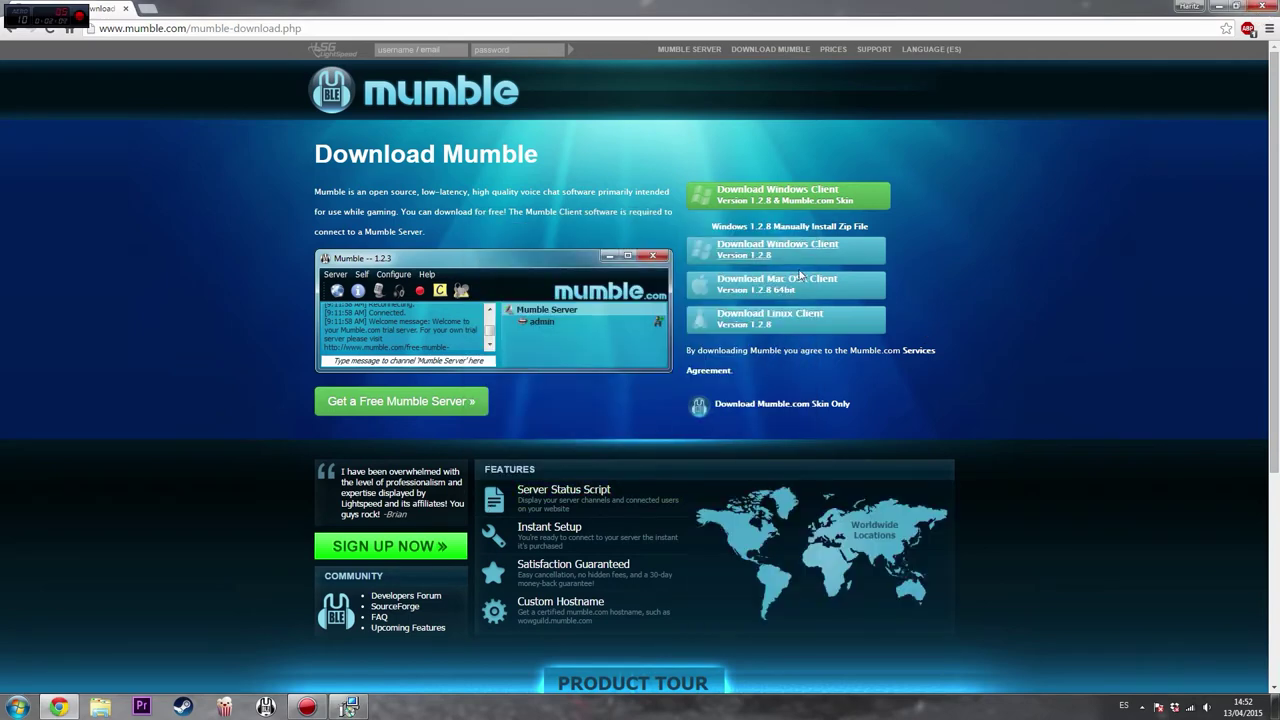
click(1262, 8)
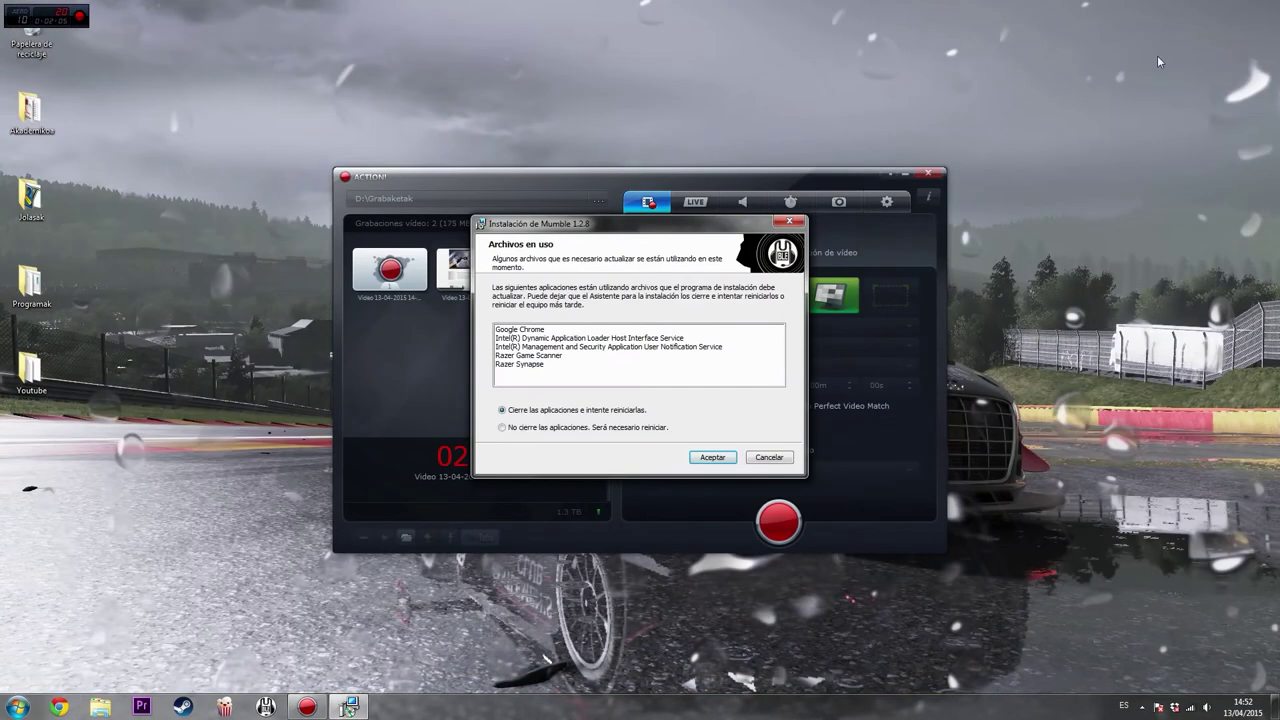
click(891, 175)
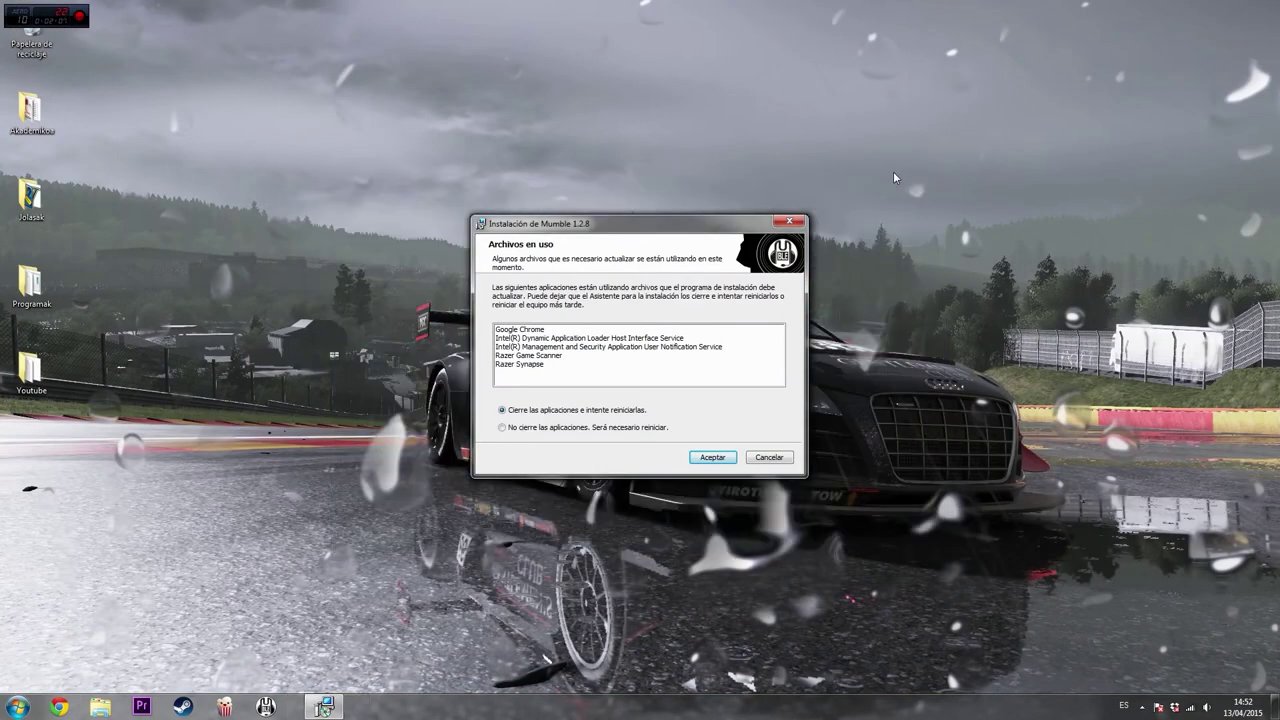
Let the installer close and restart the applications in use, and finish the setup with Mumble set to launch
click(707, 462)
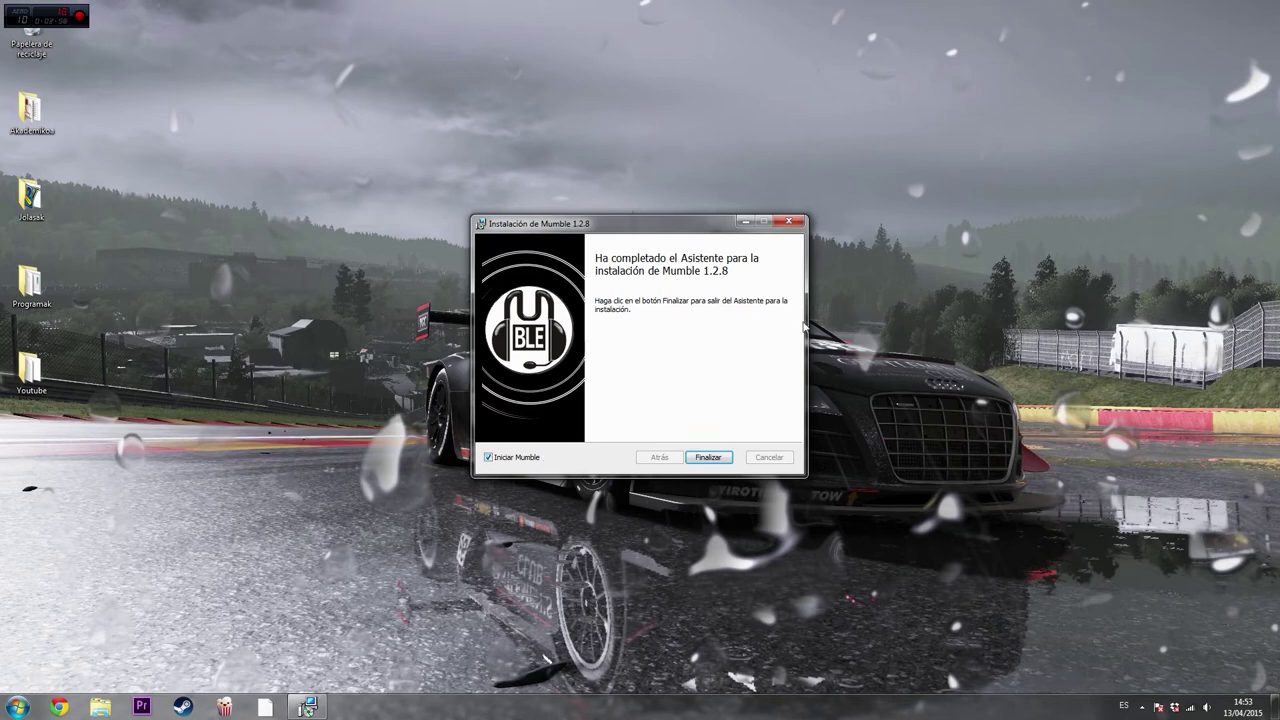
click(512, 452)
click(713, 456)
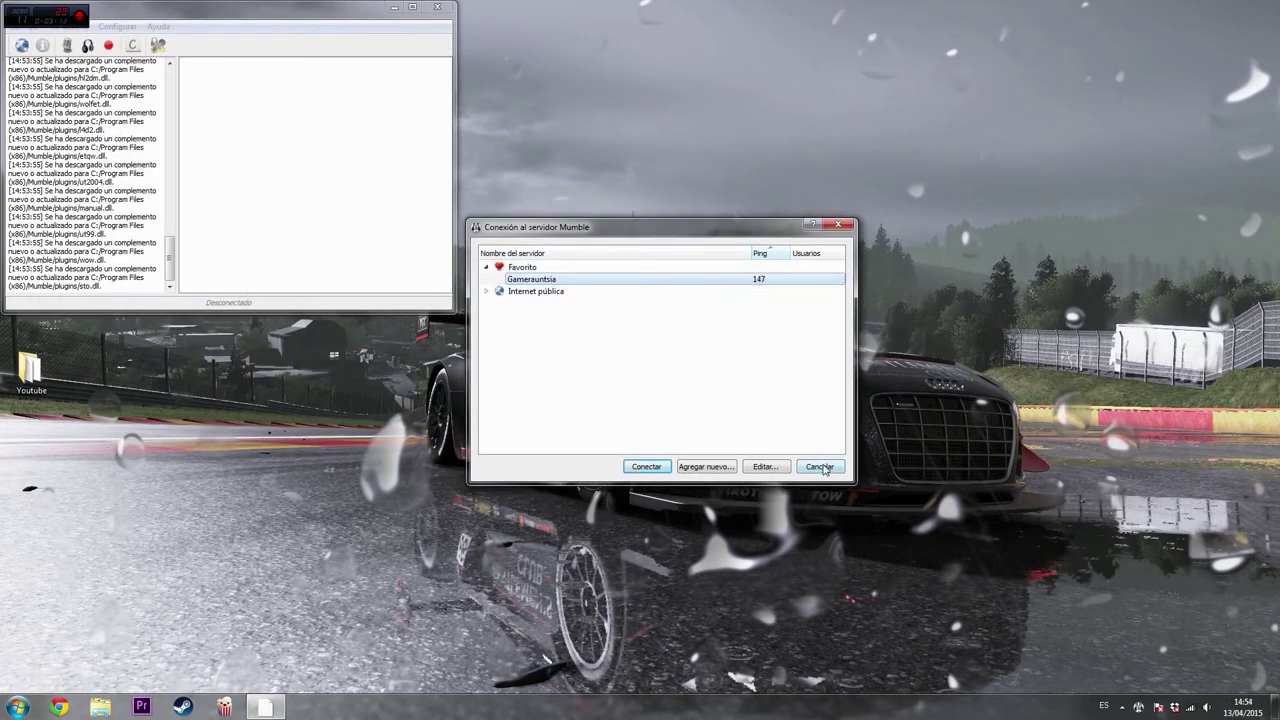
Remove the Gamerauntsia server from the favourites
right_click(574, 280)
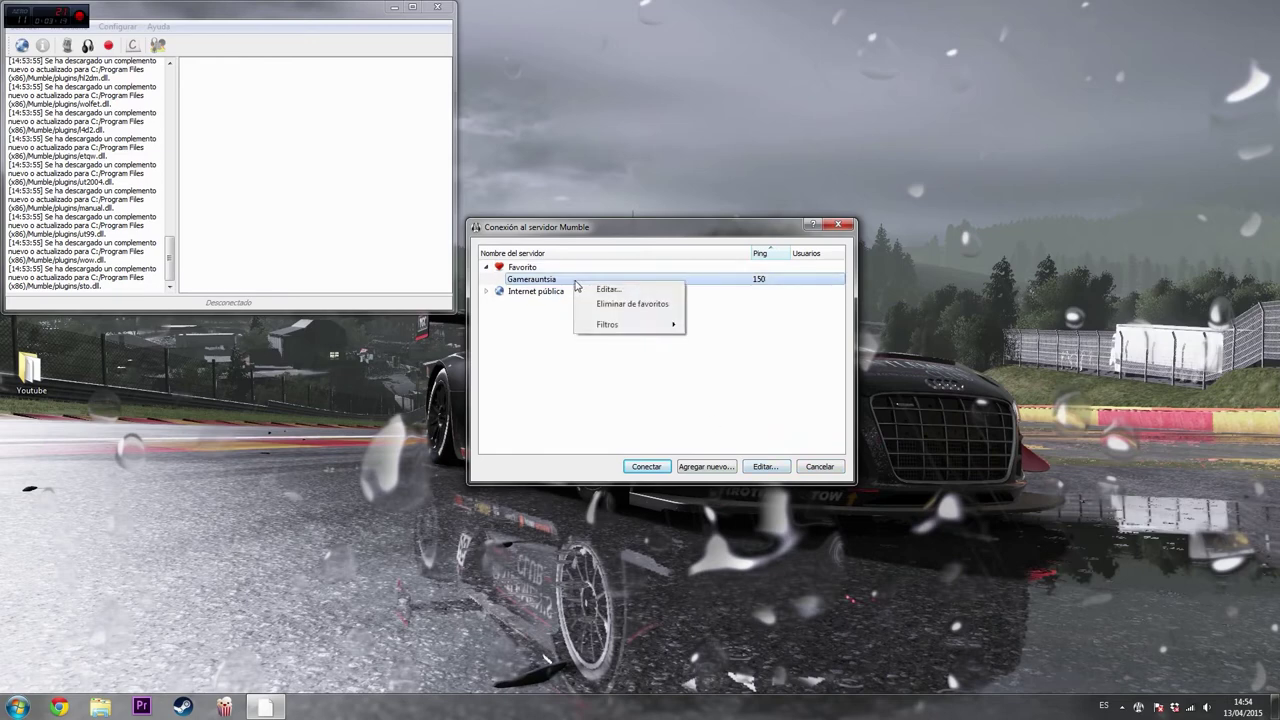
click(631, 305)
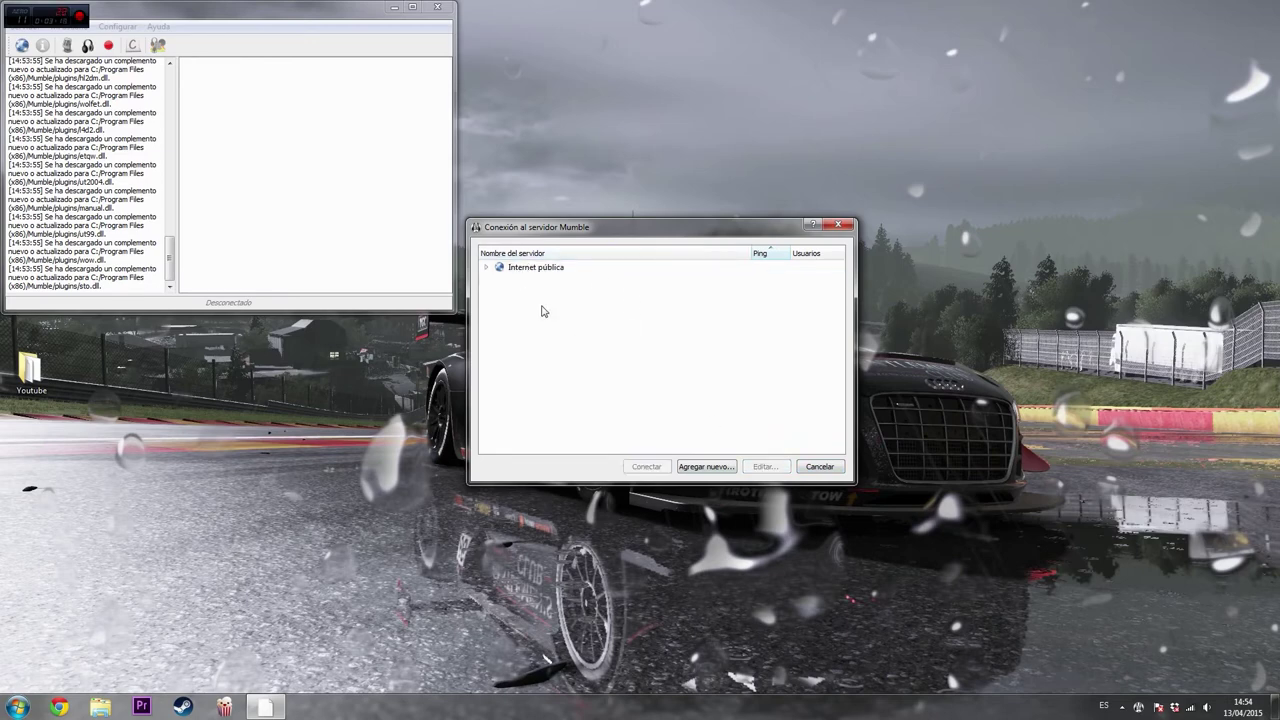
Examine the public internet server list, checking the European countries and the servers under Spain, and collapse the list again
click(489, 270)
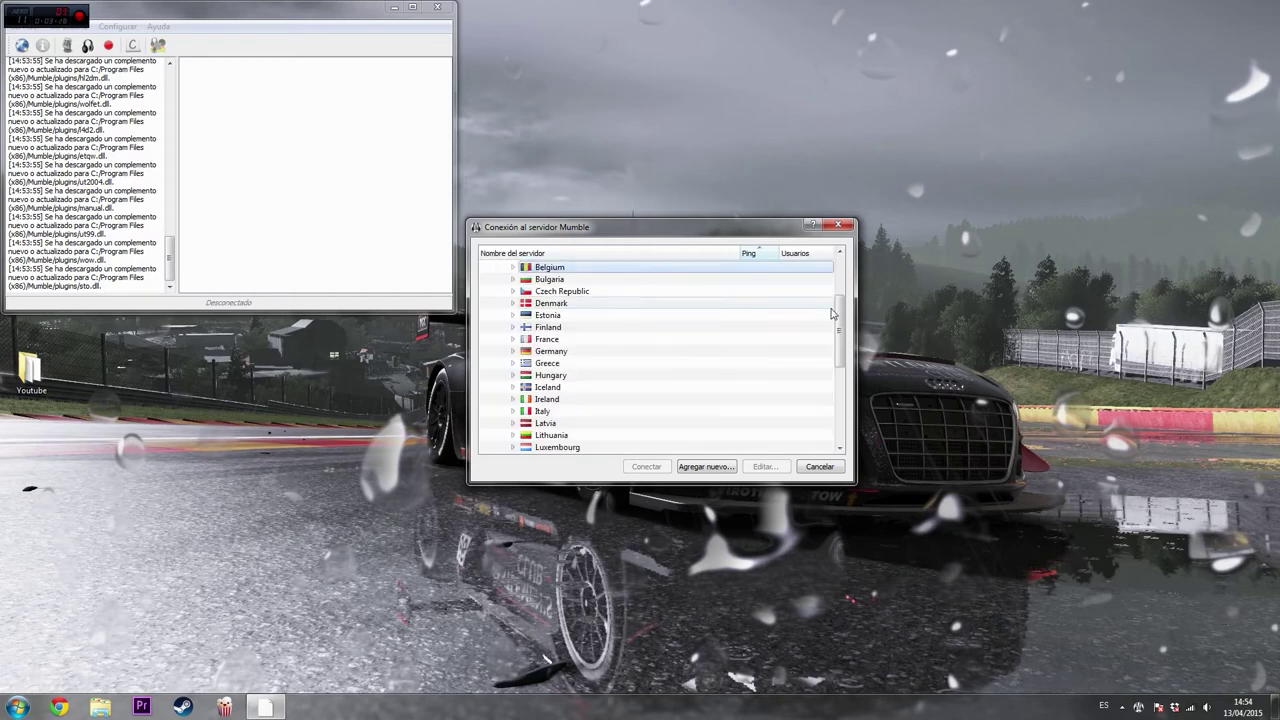
scroll(838, 328, up, 3)
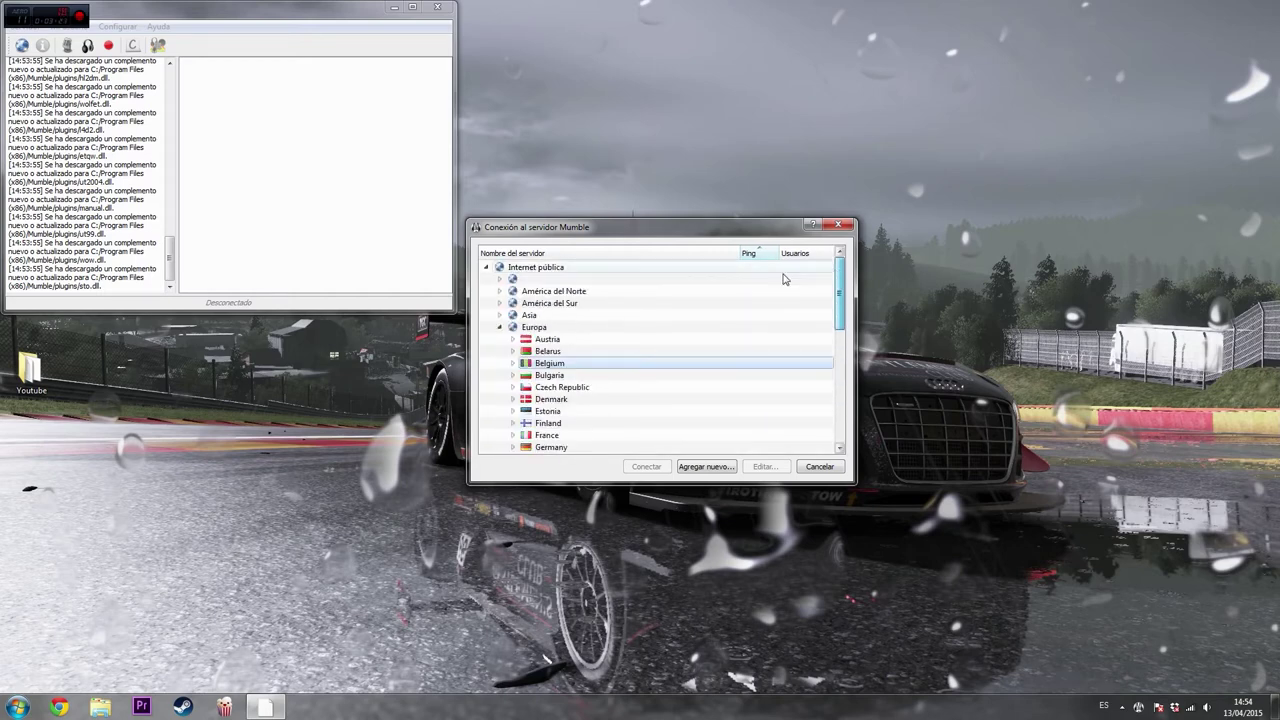
click(499, 326)
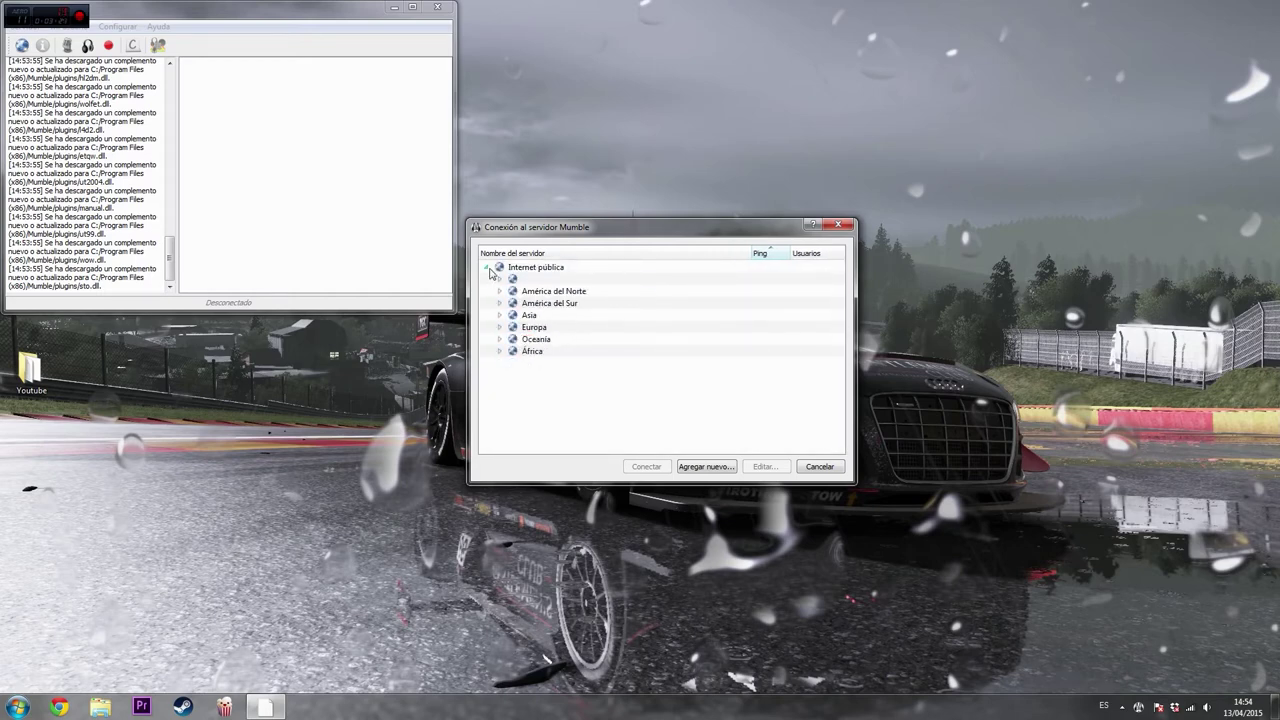
click(499, 327)
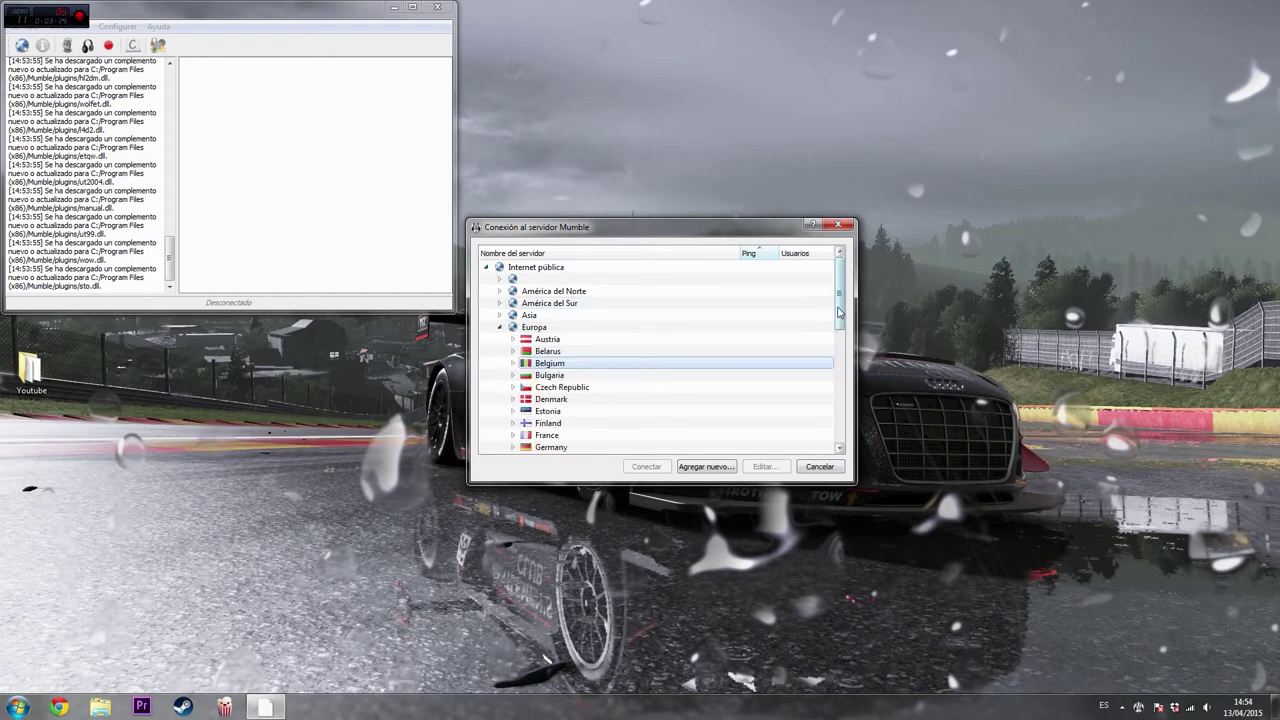
scroll(839, 313, down, 7)
click(515, 405)
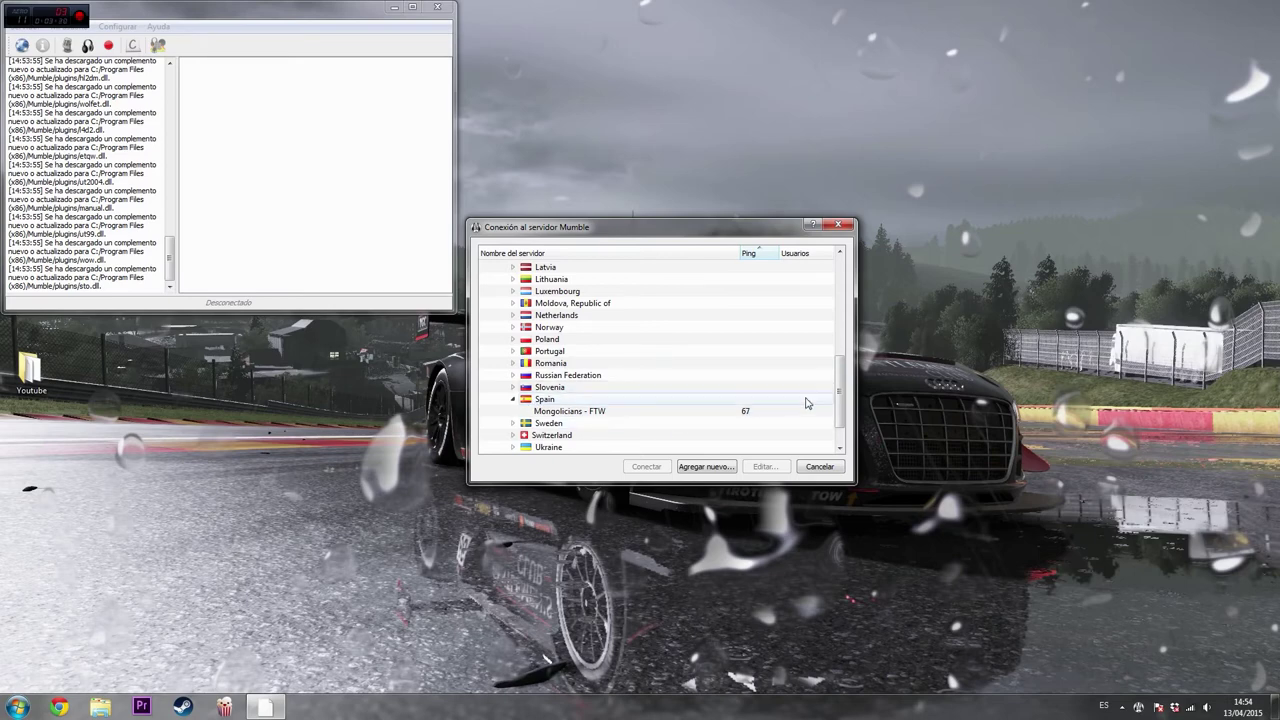
scroll(807, 403, up, 7)
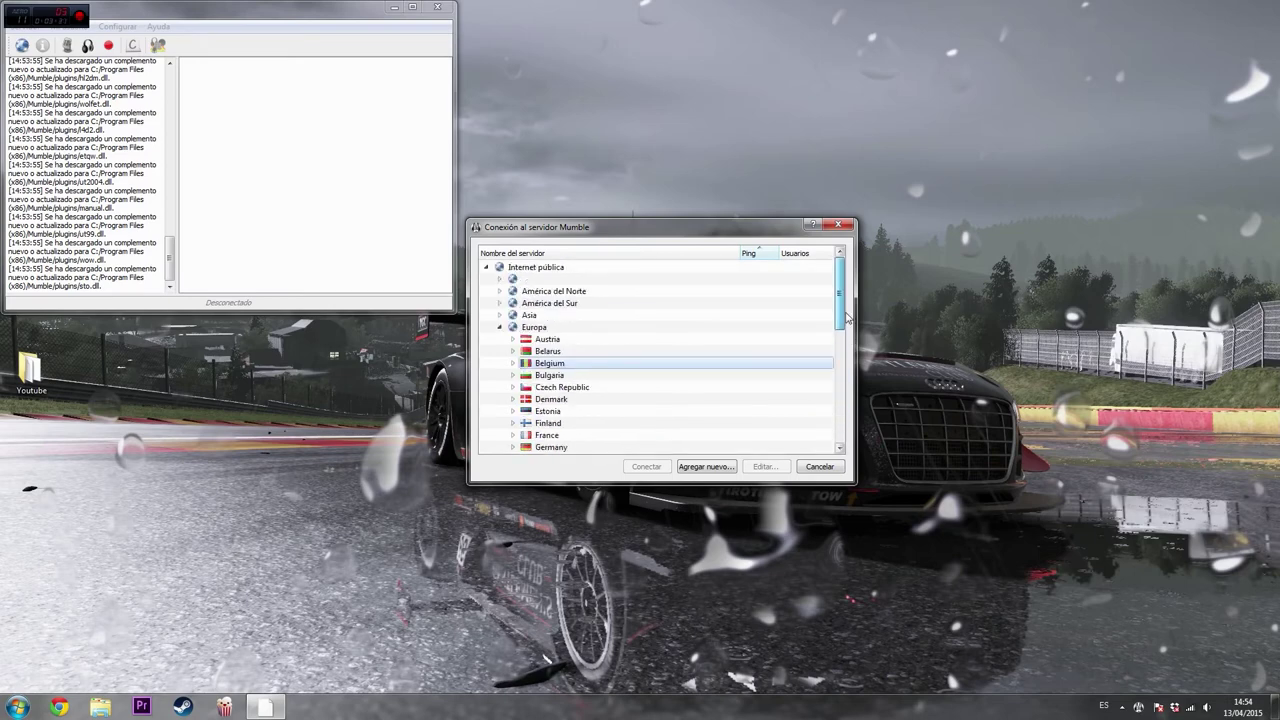
click(500, 329)
click(488, 268)
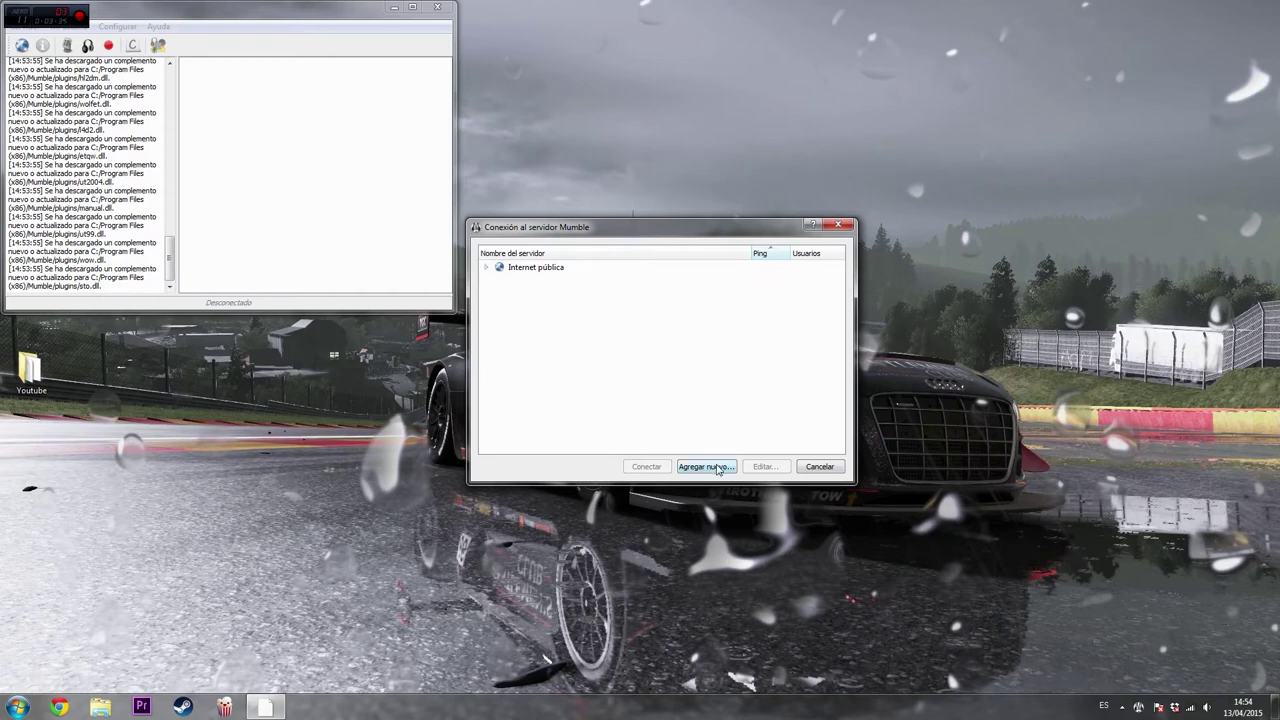
Create a new server entry labelled Gamerauntsia with address 184.154.31.51 and port 63048
click(718, 469)
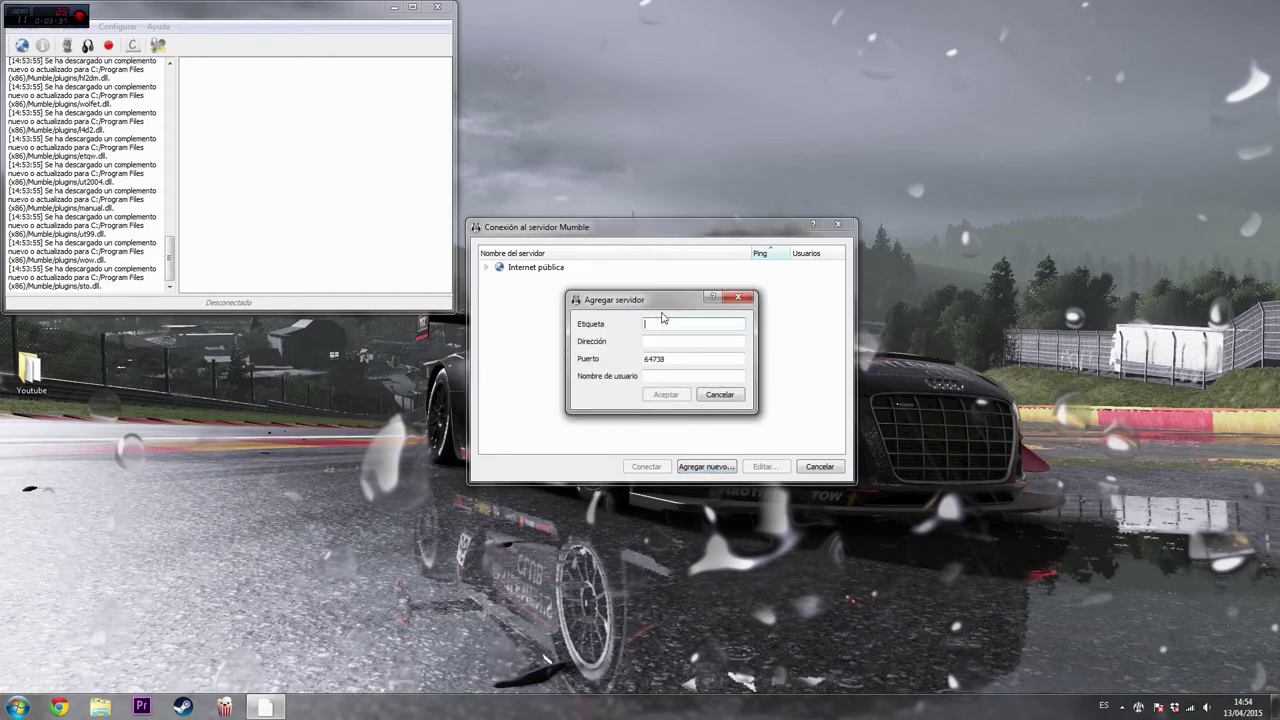
click(738, 298)
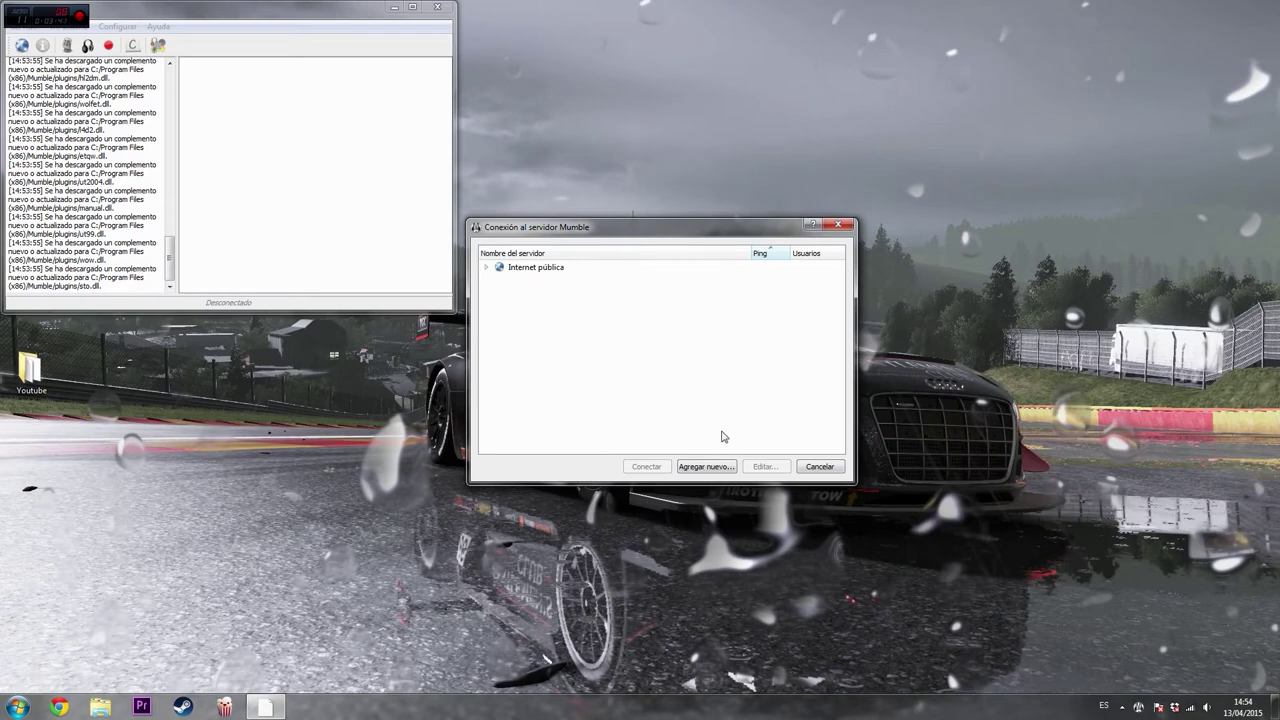
click(706, 467)
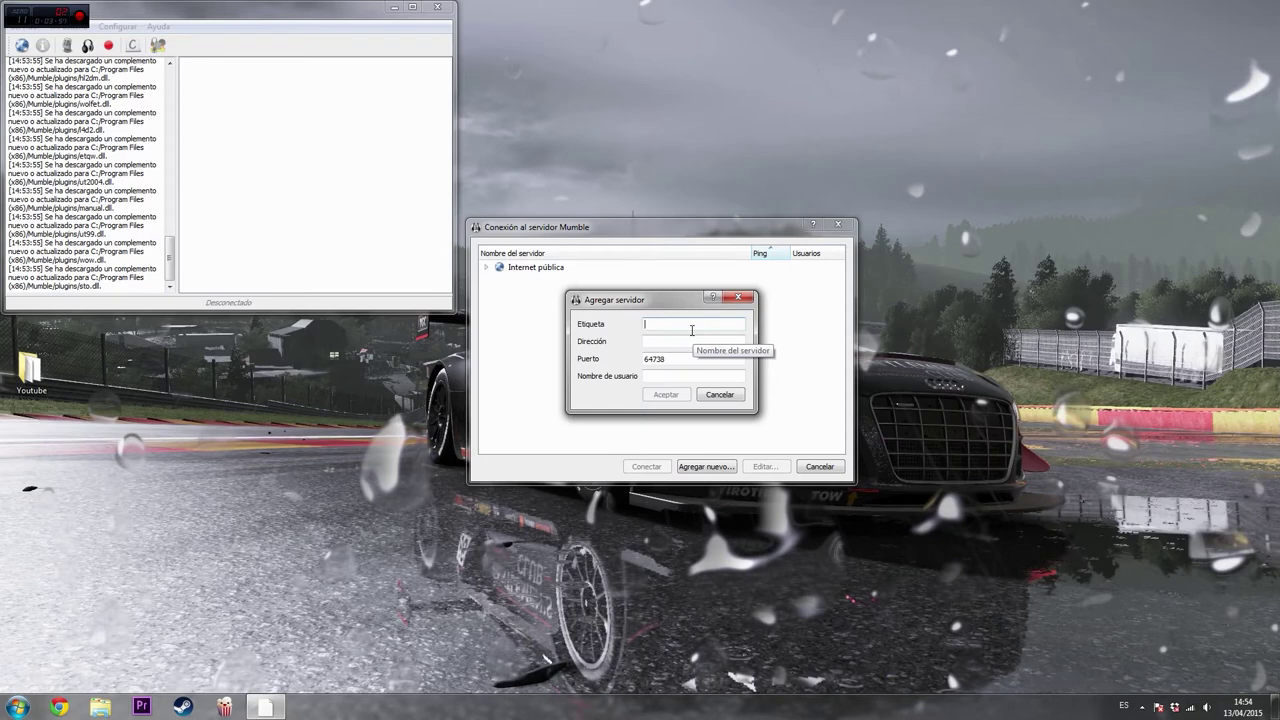
text(Gamerauntsia)
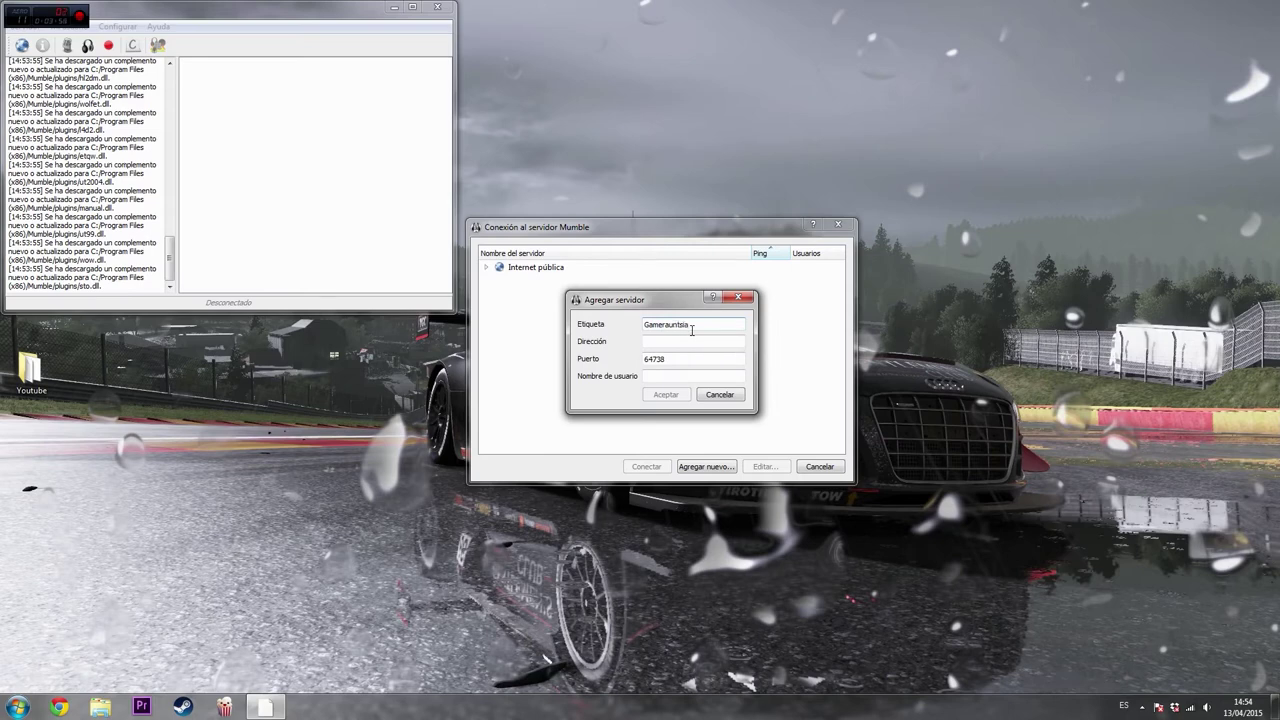
click(661, 343)
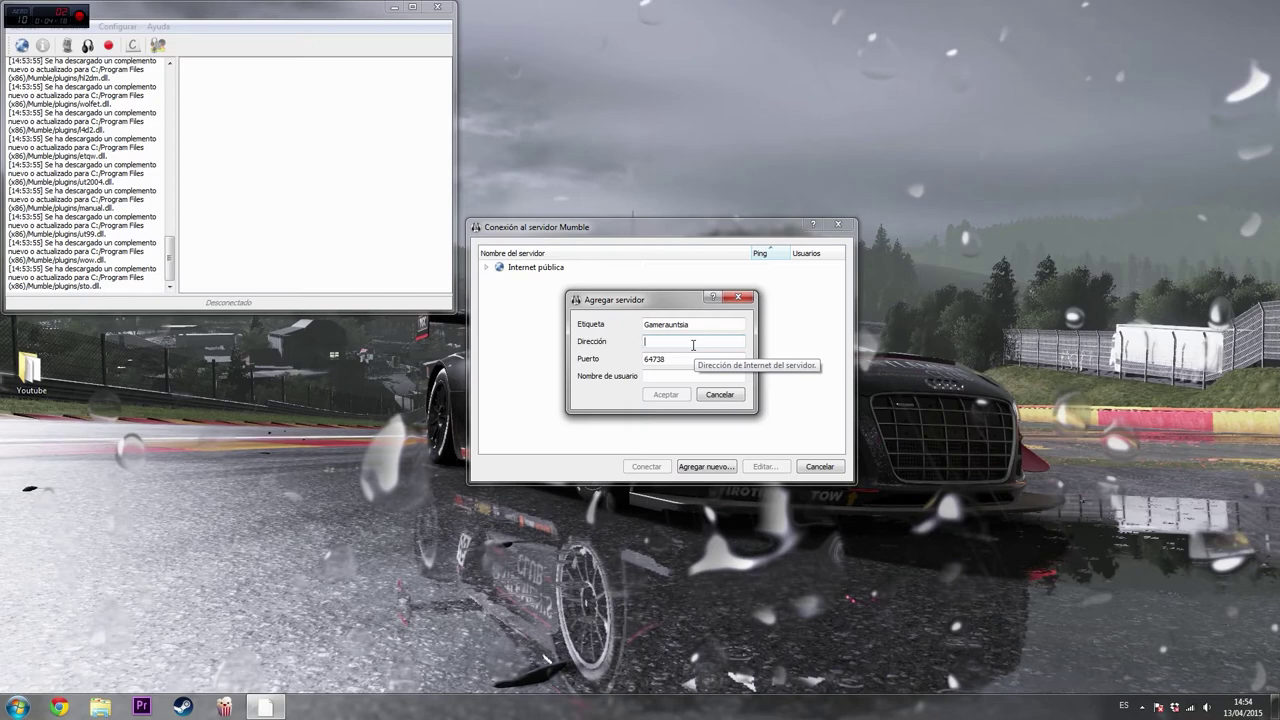
click(692, 345)
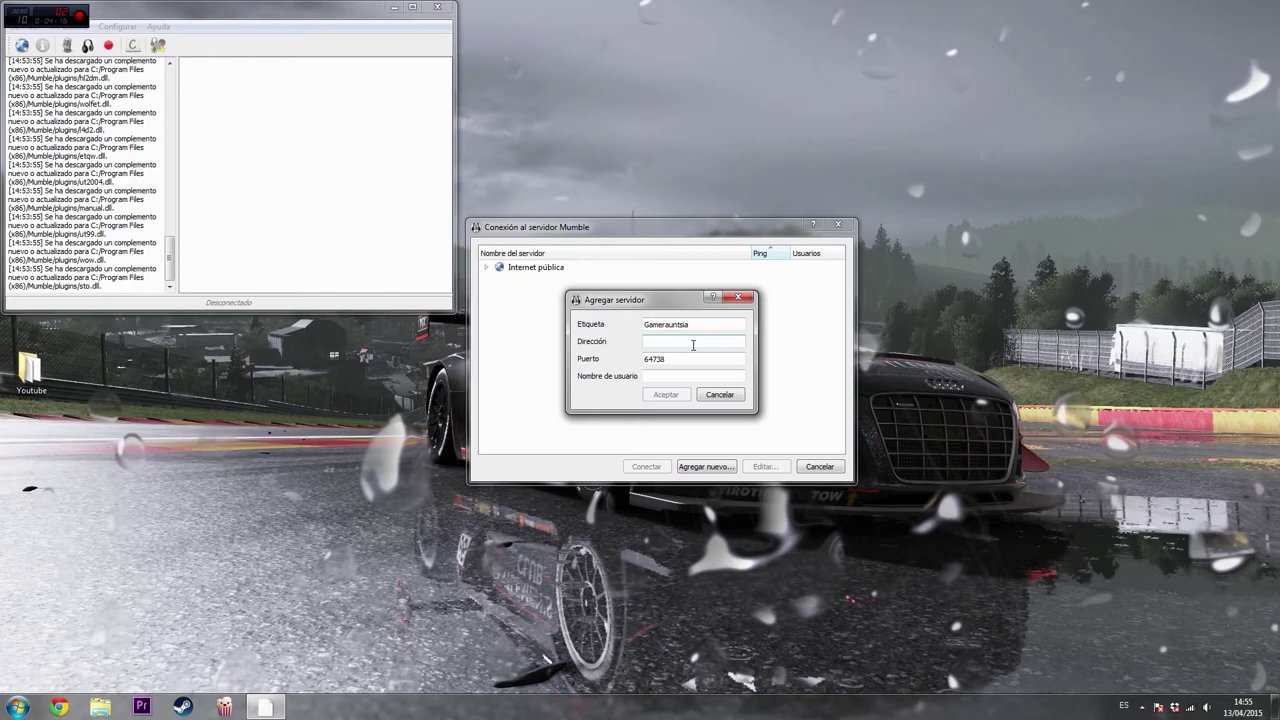
text(184.154.31.51)
key(Tab)
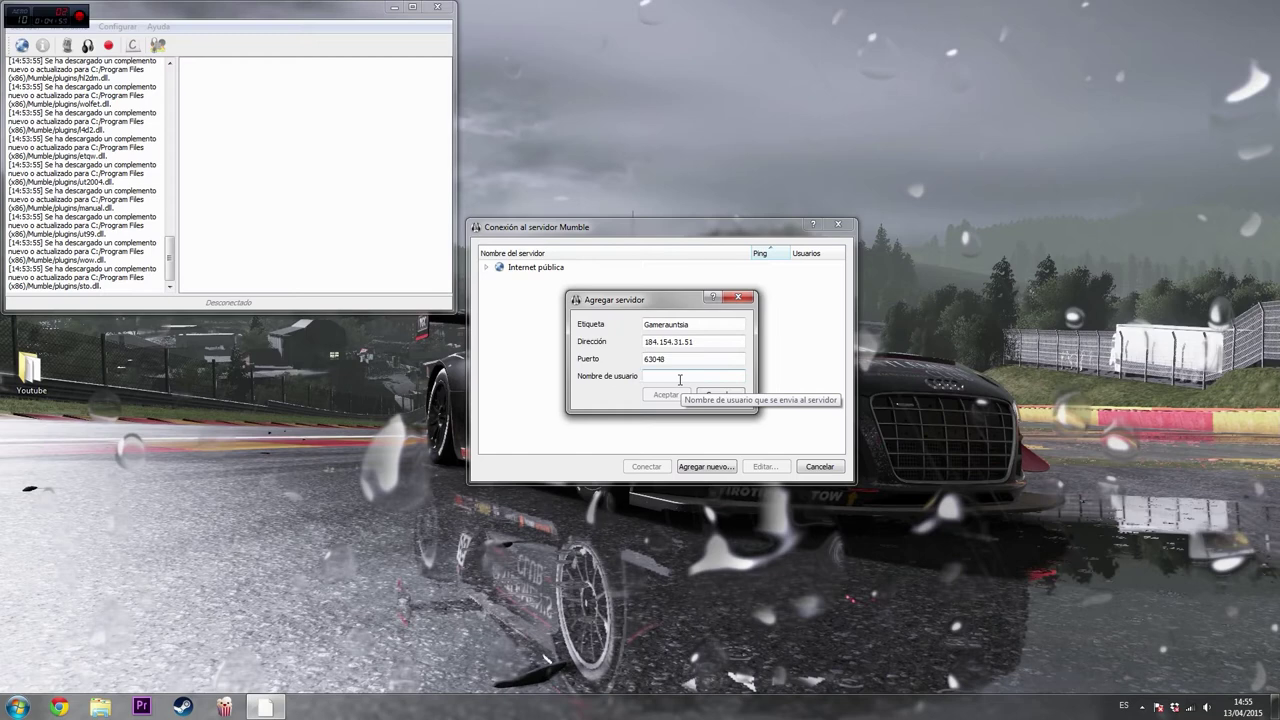
Enter the username for the new server entry and save it to the favourites
click(680, 376)
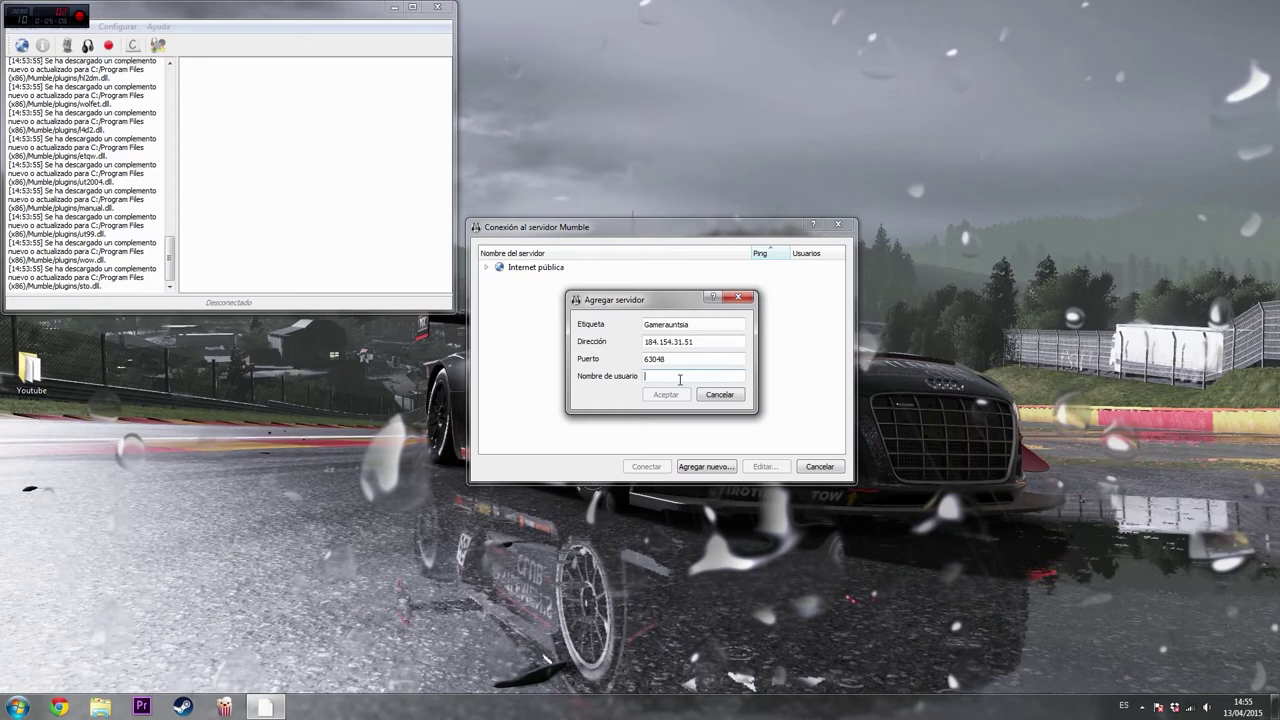
text(TheProdigyEH)
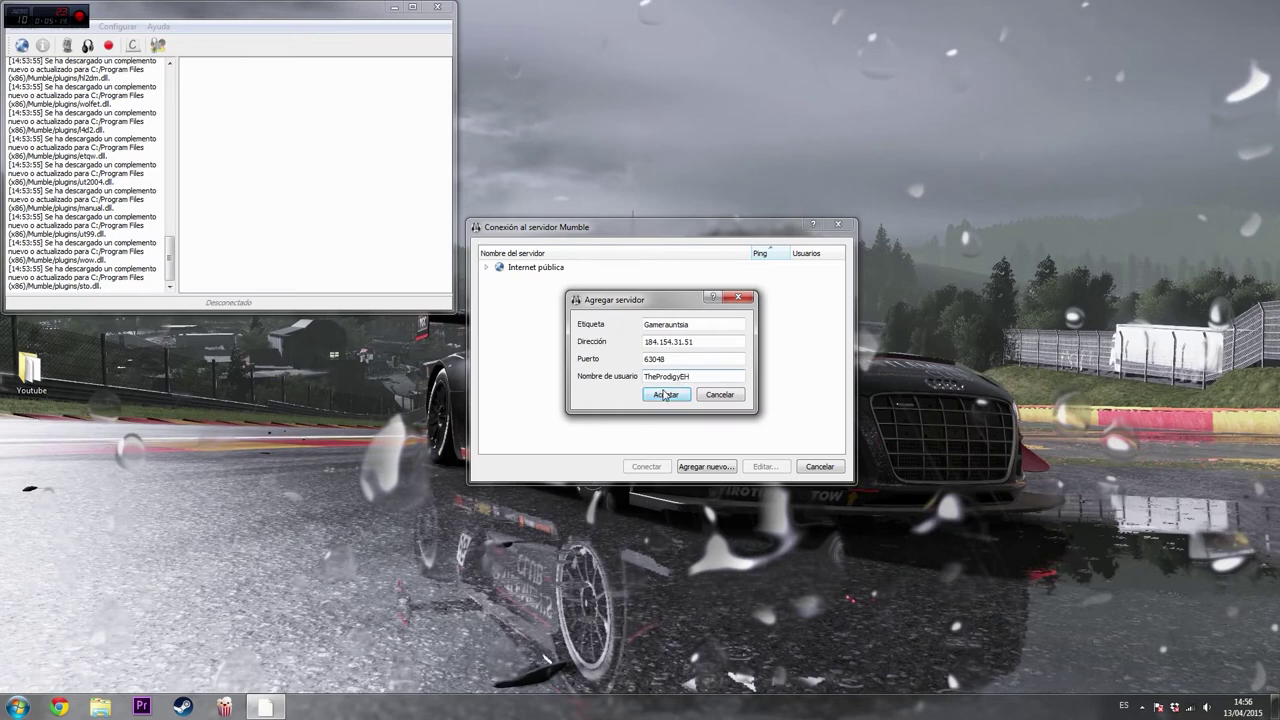
click(665, 395)
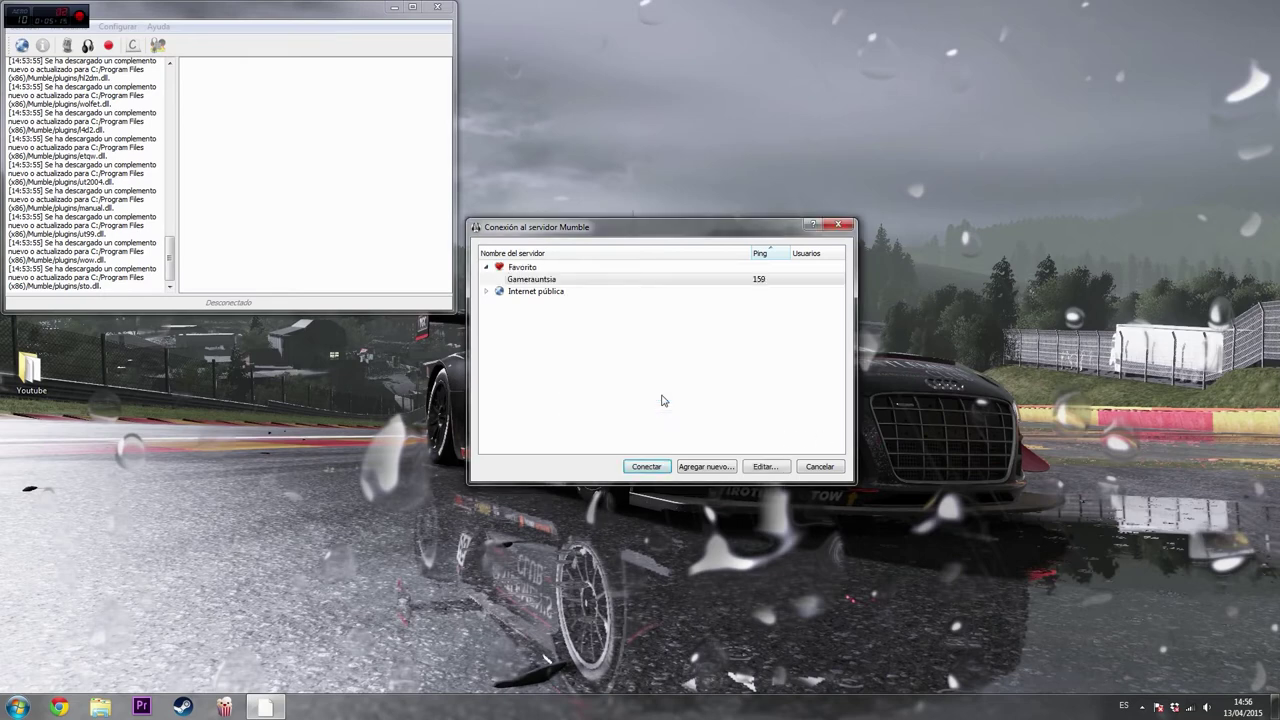
Connect to the Gamerauntsia favourite server
click(530, 282)
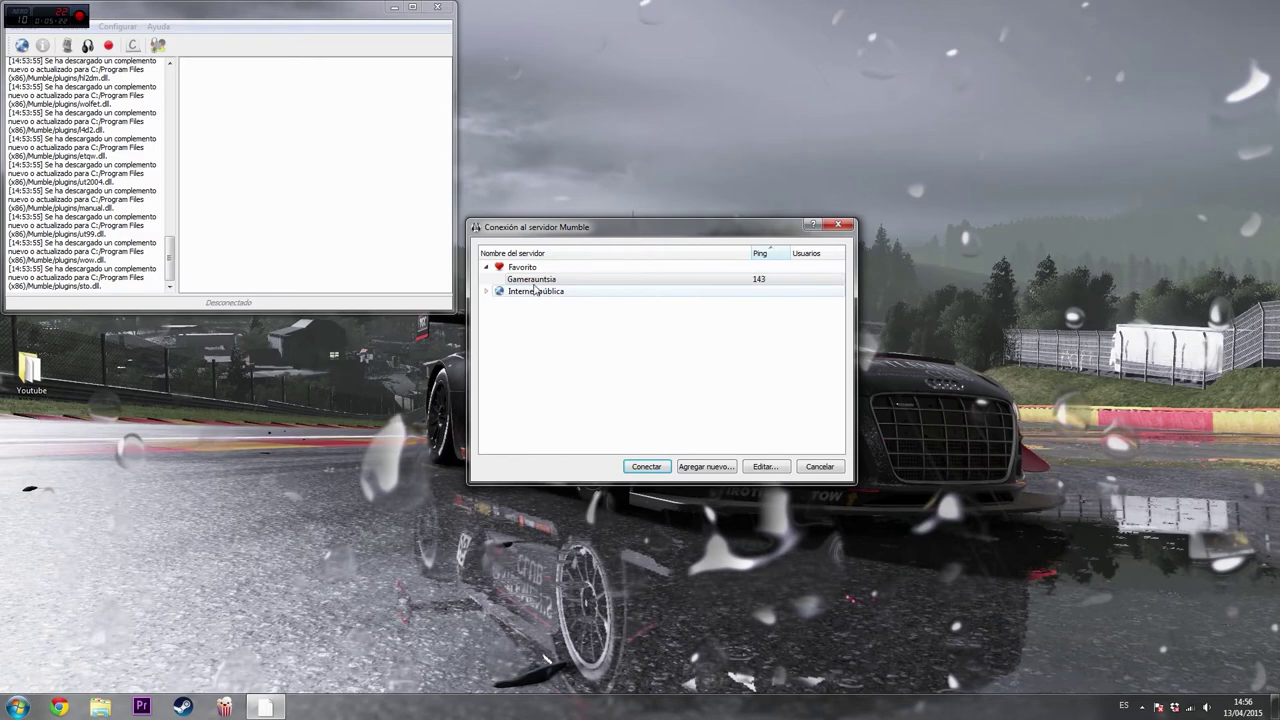
mouse_move(563, 287)
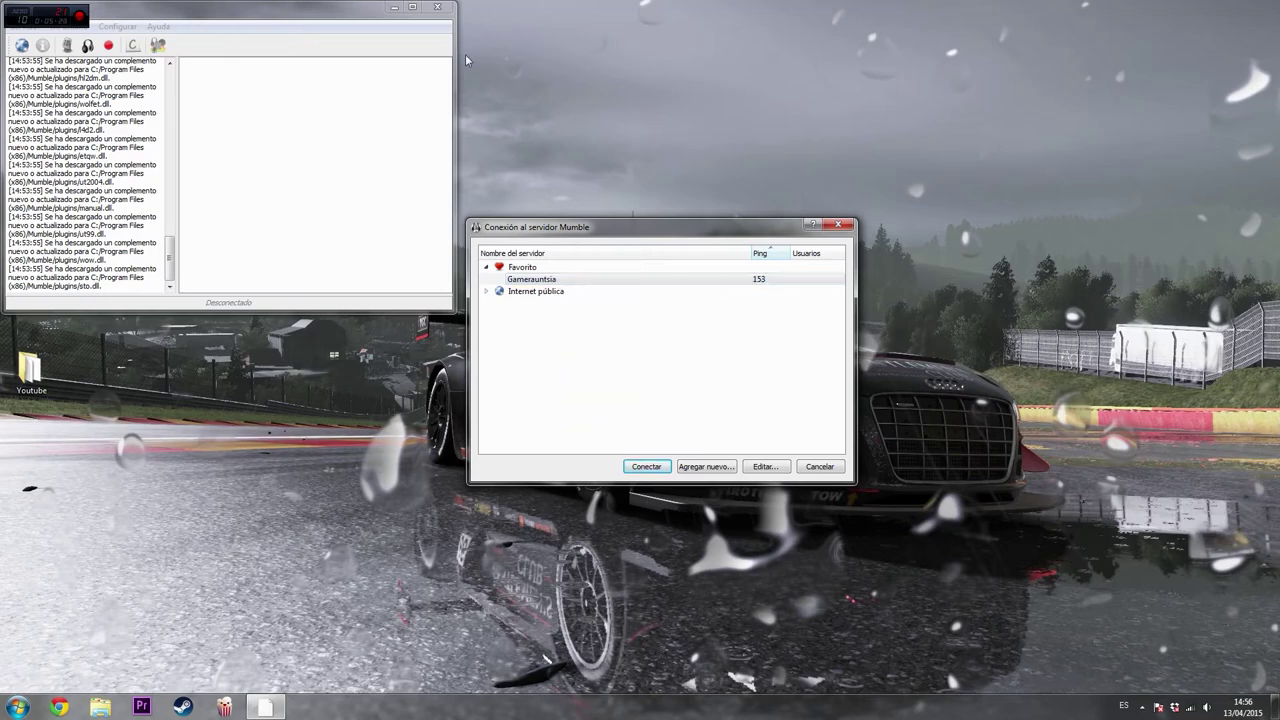
drag(612, 232, 609, 191)
click(643, 426)
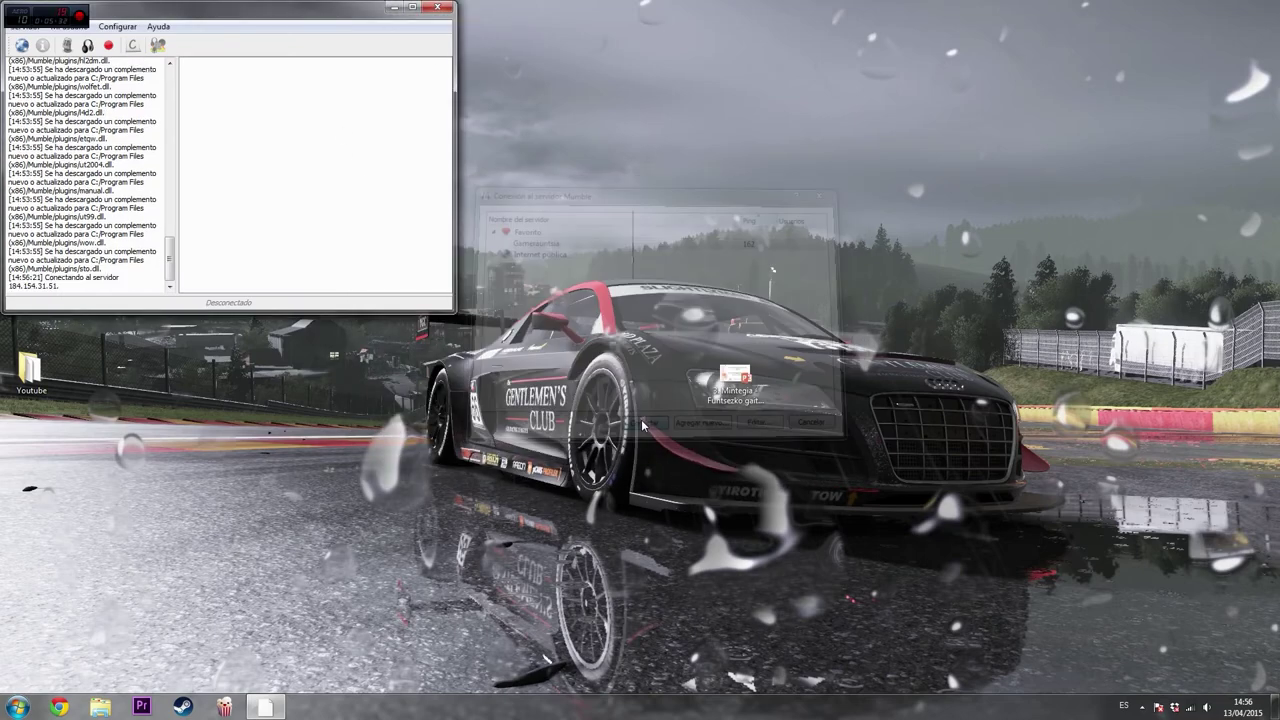
Move the Mumble main window to the middle of the desktop and enlarge it
drag(225, 14, 591, 141)
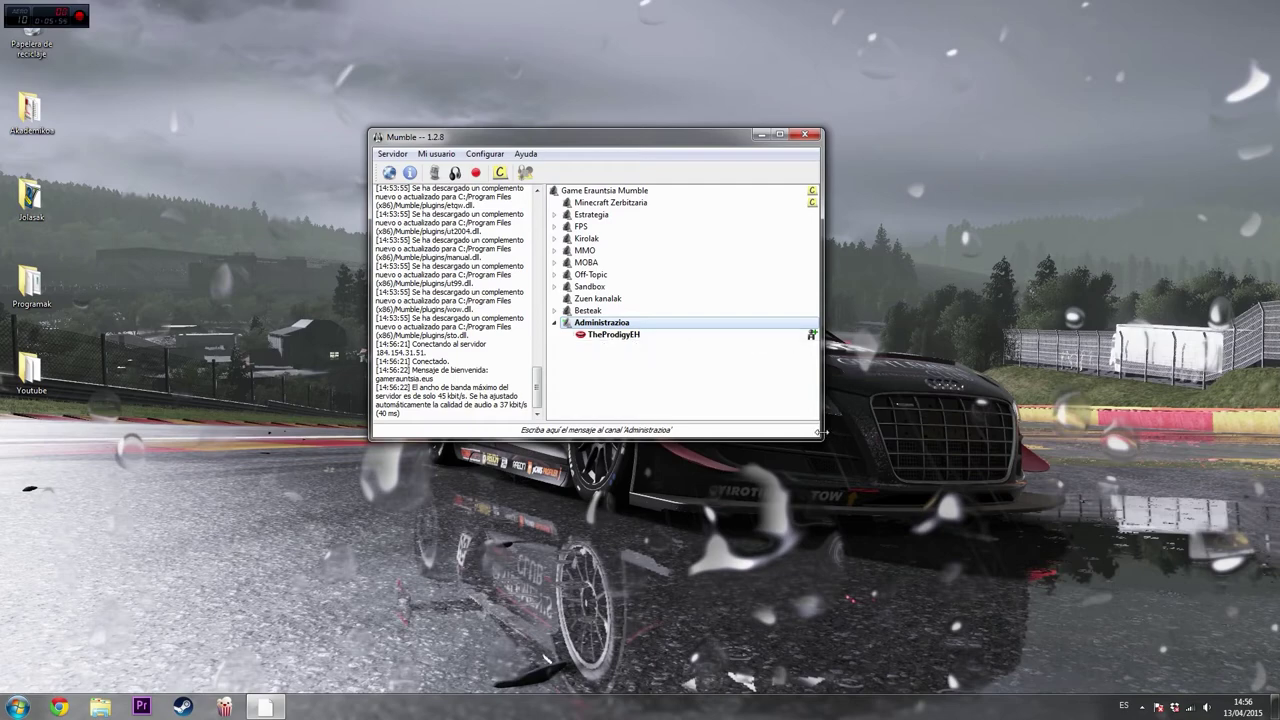
drag(818, 436, 997, 536)
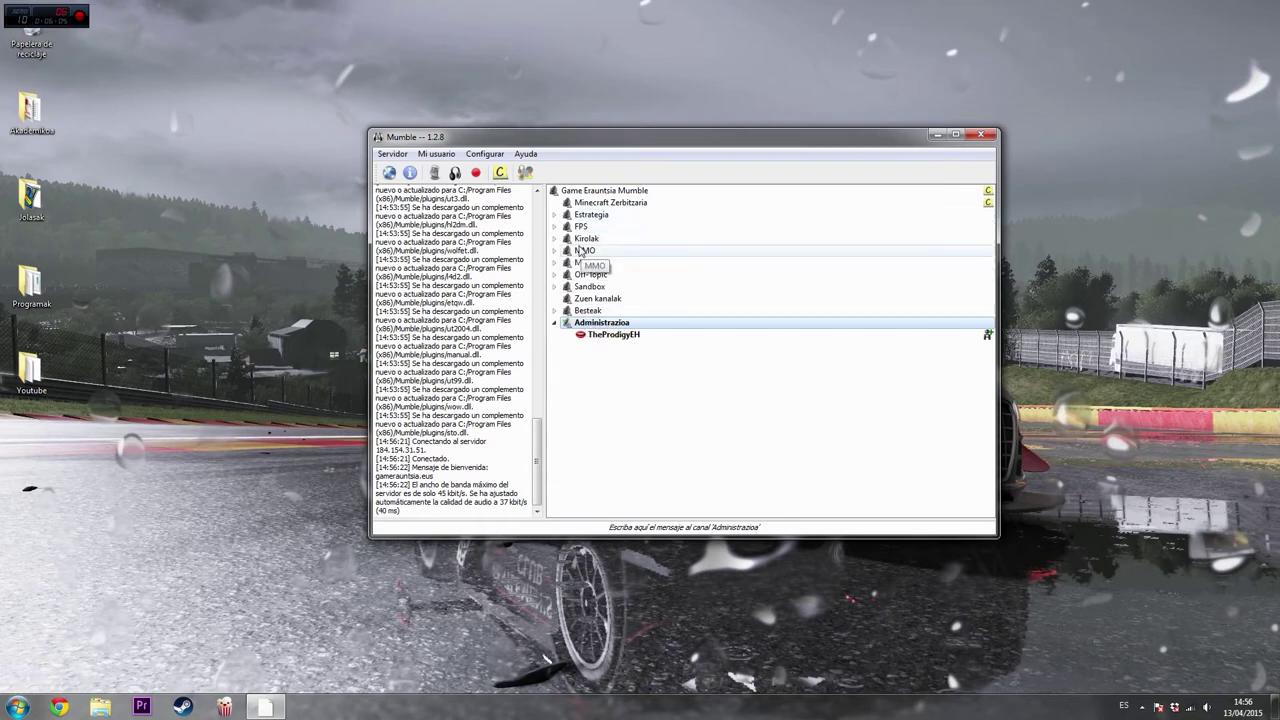
View the available channel actions and the comment of the Minecraft Zerbitzaria channel
click(595, 205)
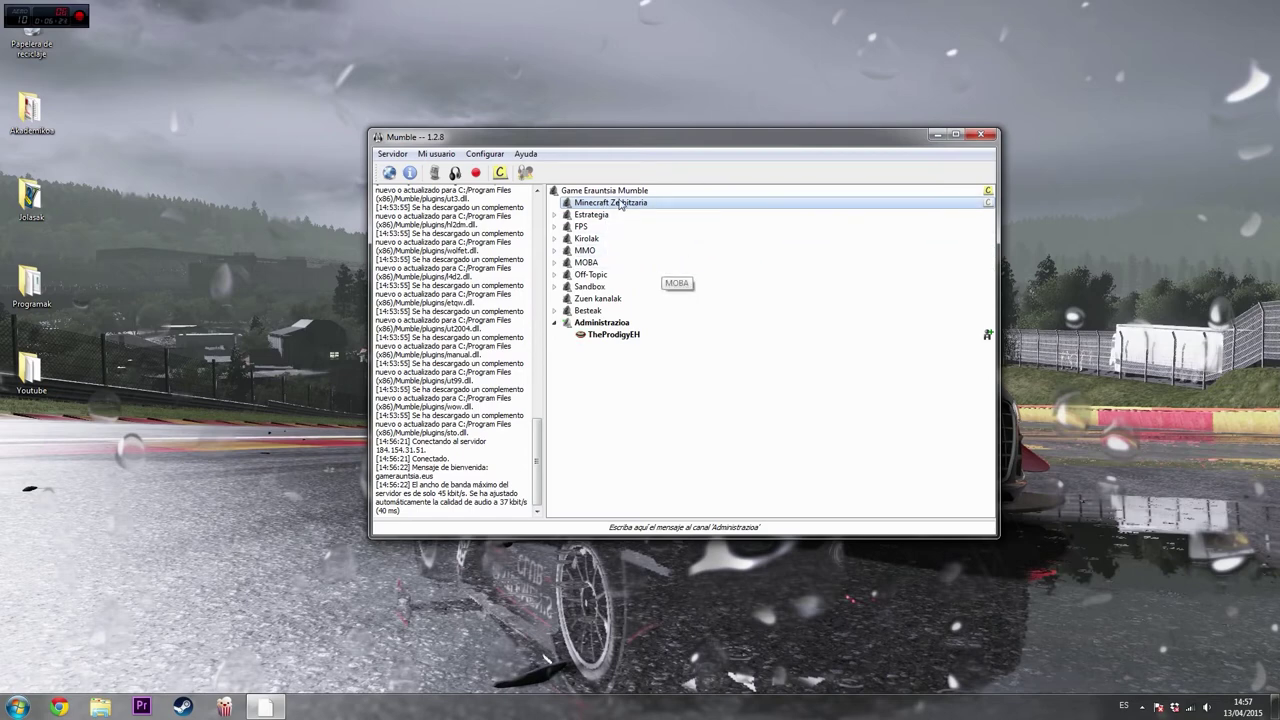
right_click(609, 206)
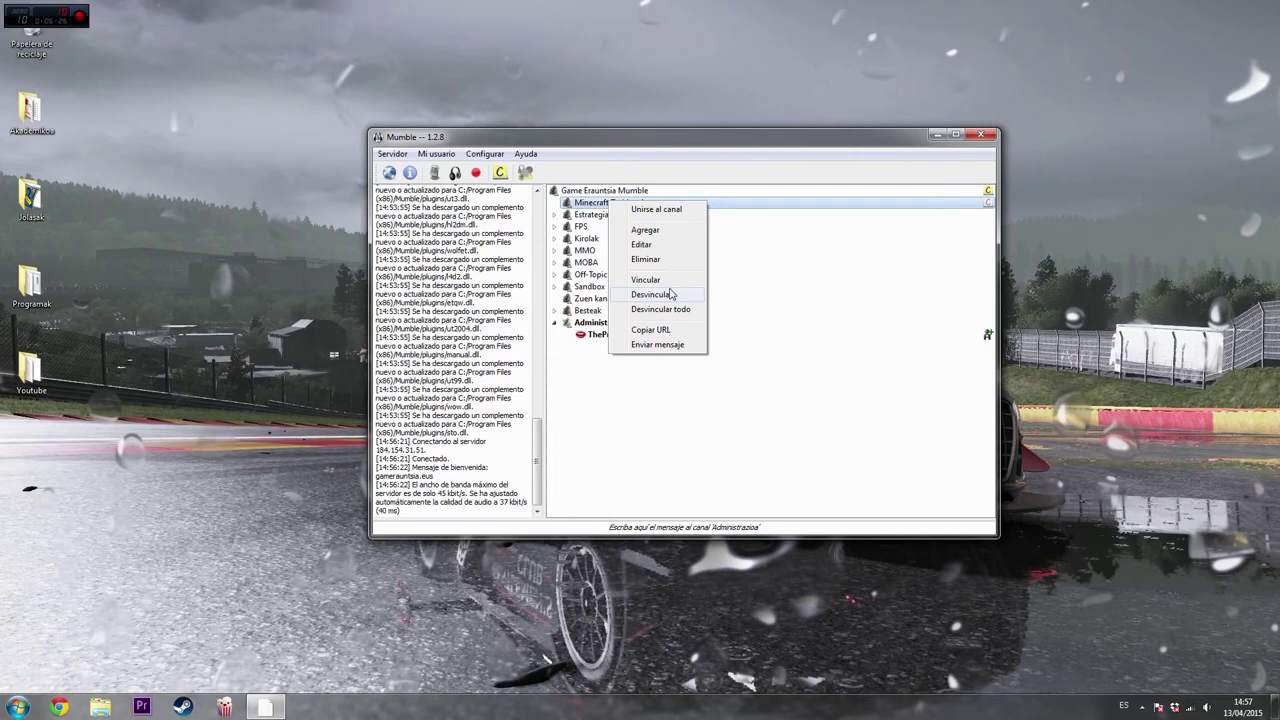
click(987, 203)
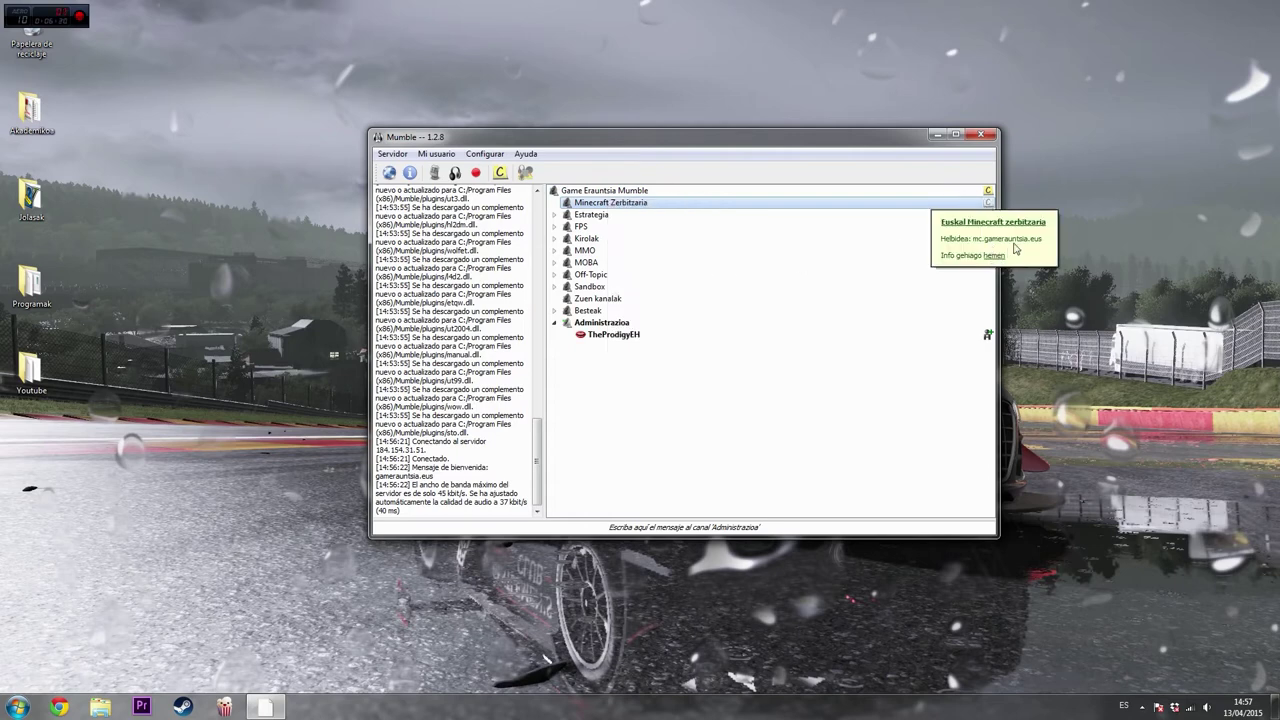
View the comments of the server root and the Minecraft Zerbitzaria channel, follow the channel's info link, and close the web page
click(987, 191)
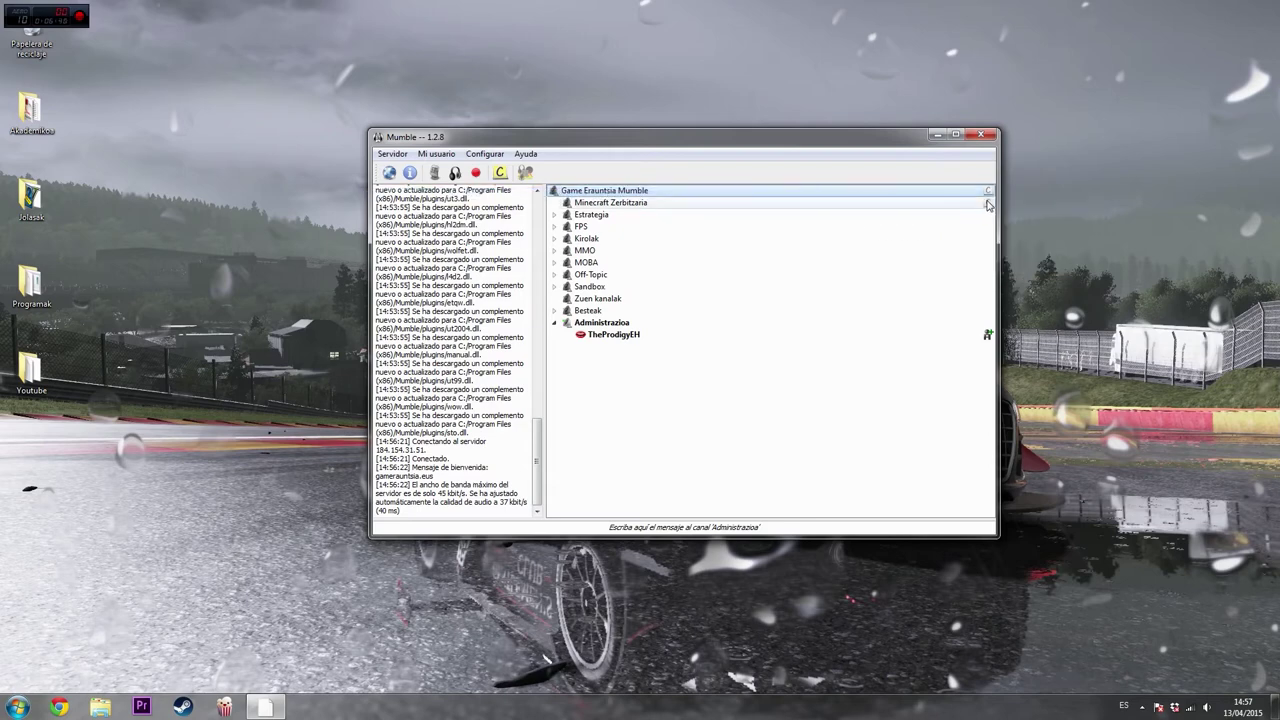
click(987, 204)
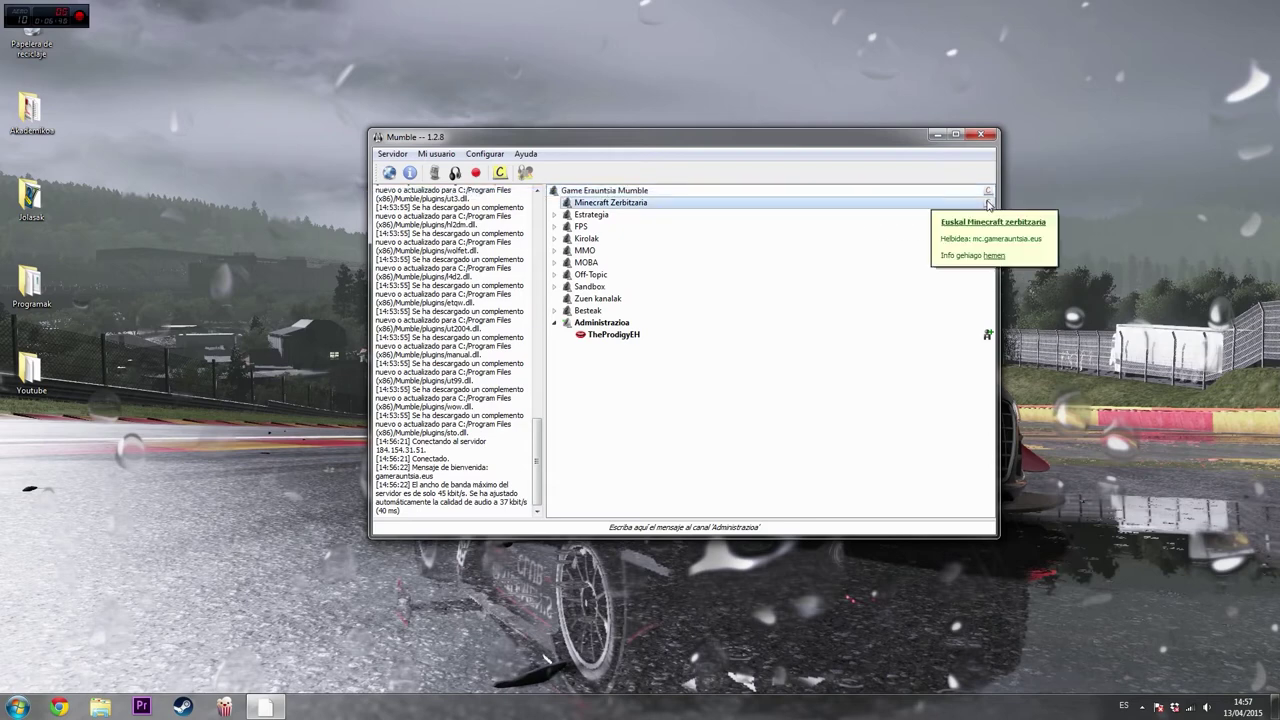
click(996, 256)
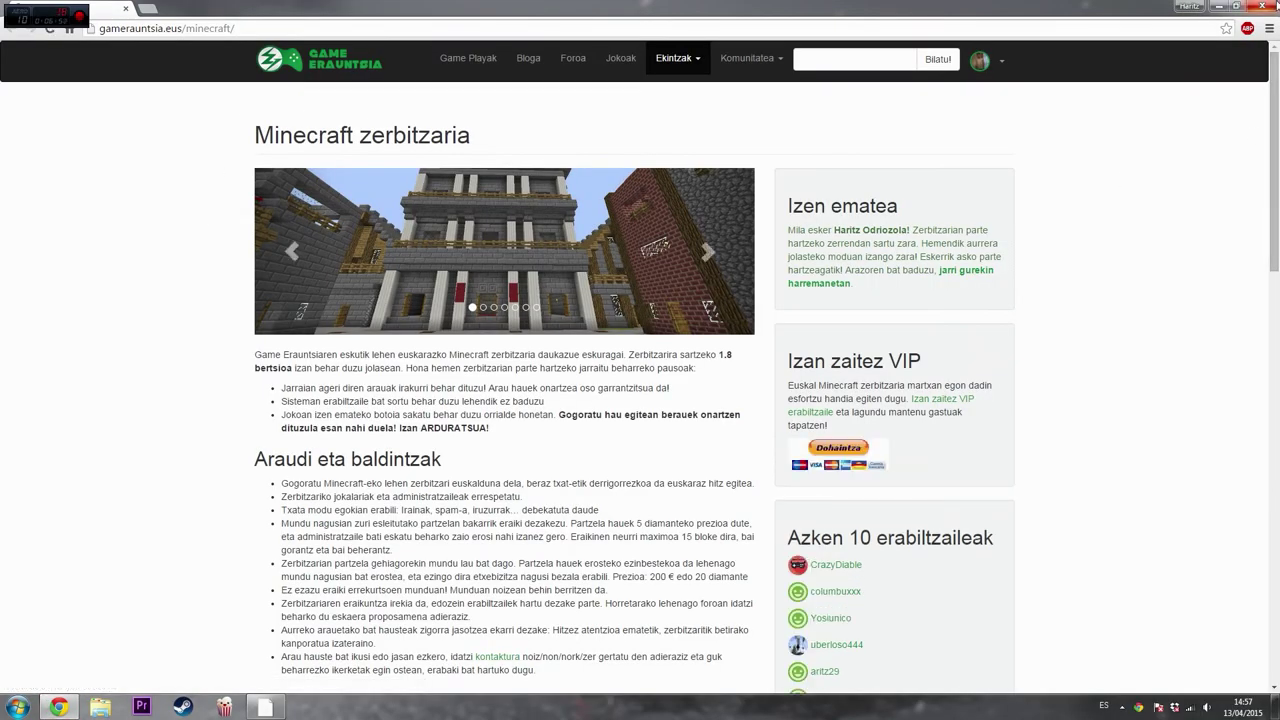
click(1219, 5)
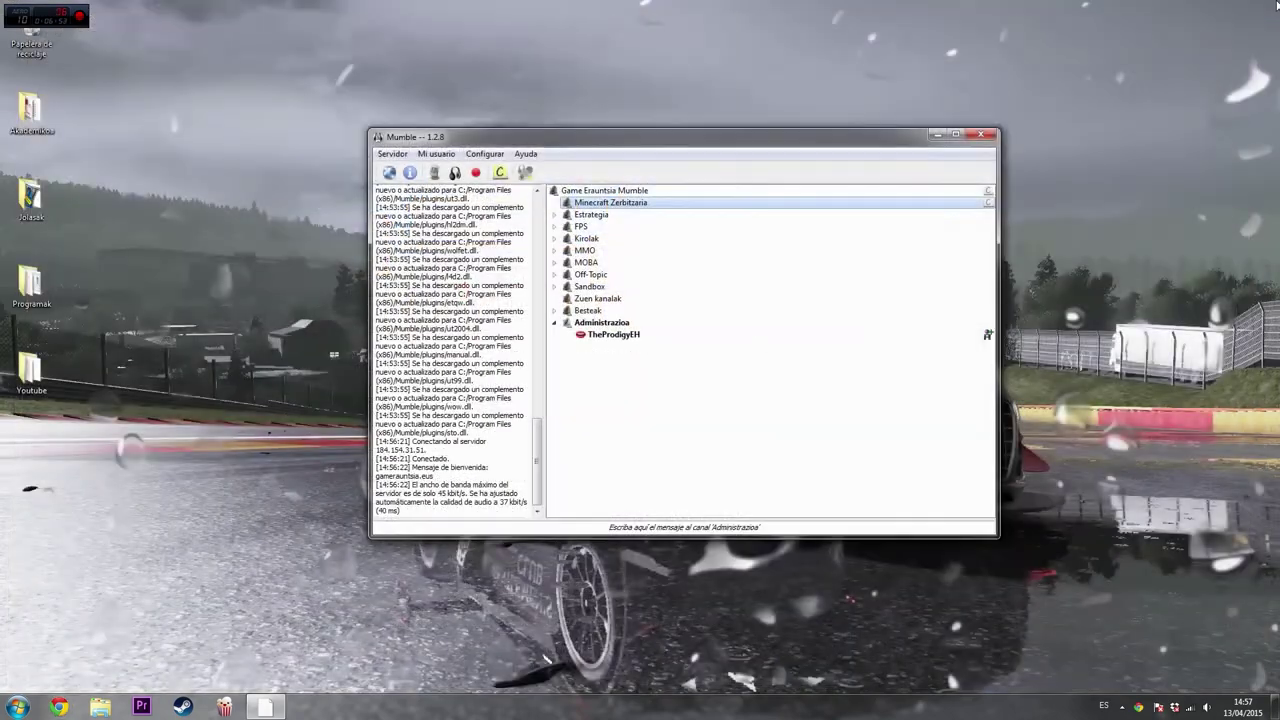
Join the Empire Earth 2 channel under Estrategia, and switch to the Age of Empires 2 HD channel
click(555, 216)
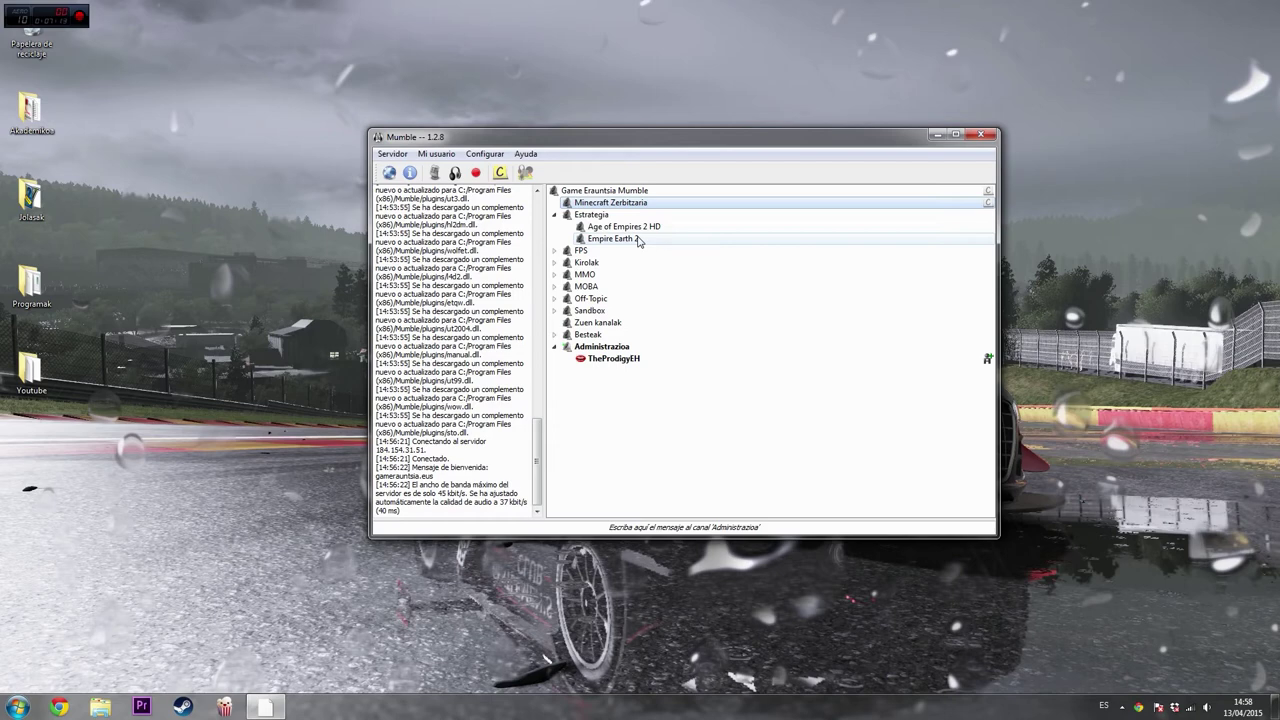
click(637, 241)
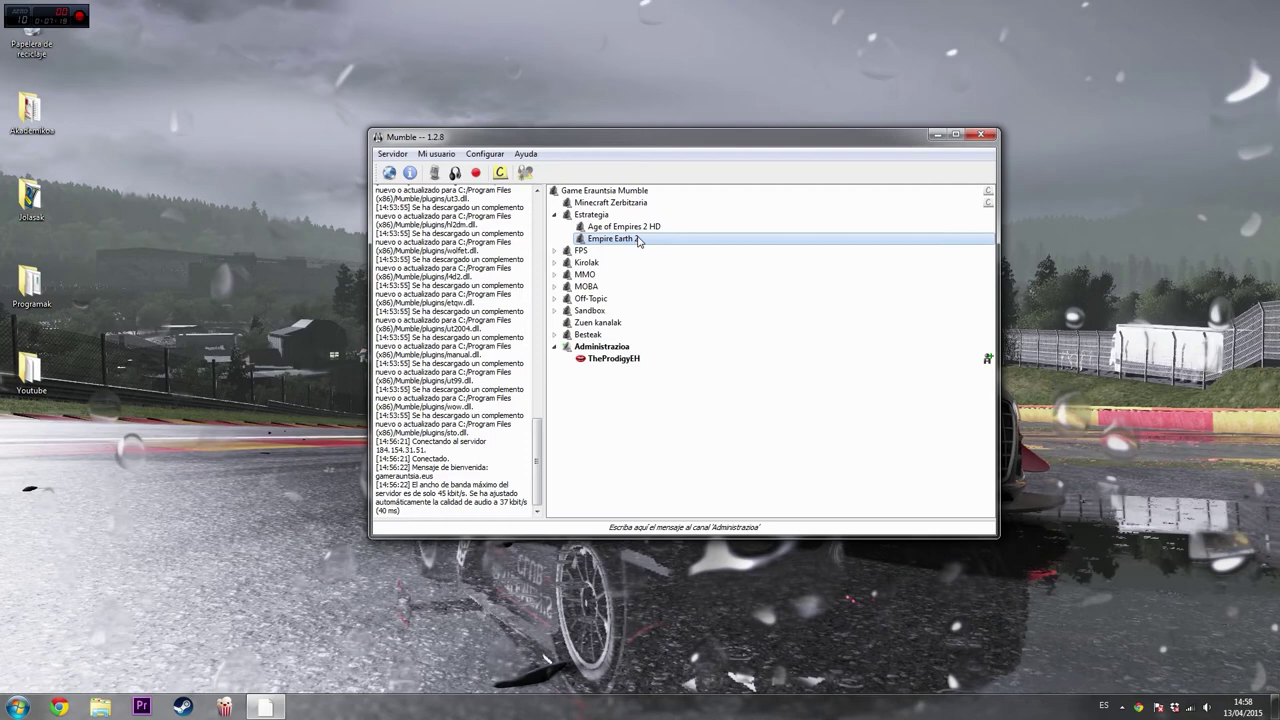
double_click(635, 242)
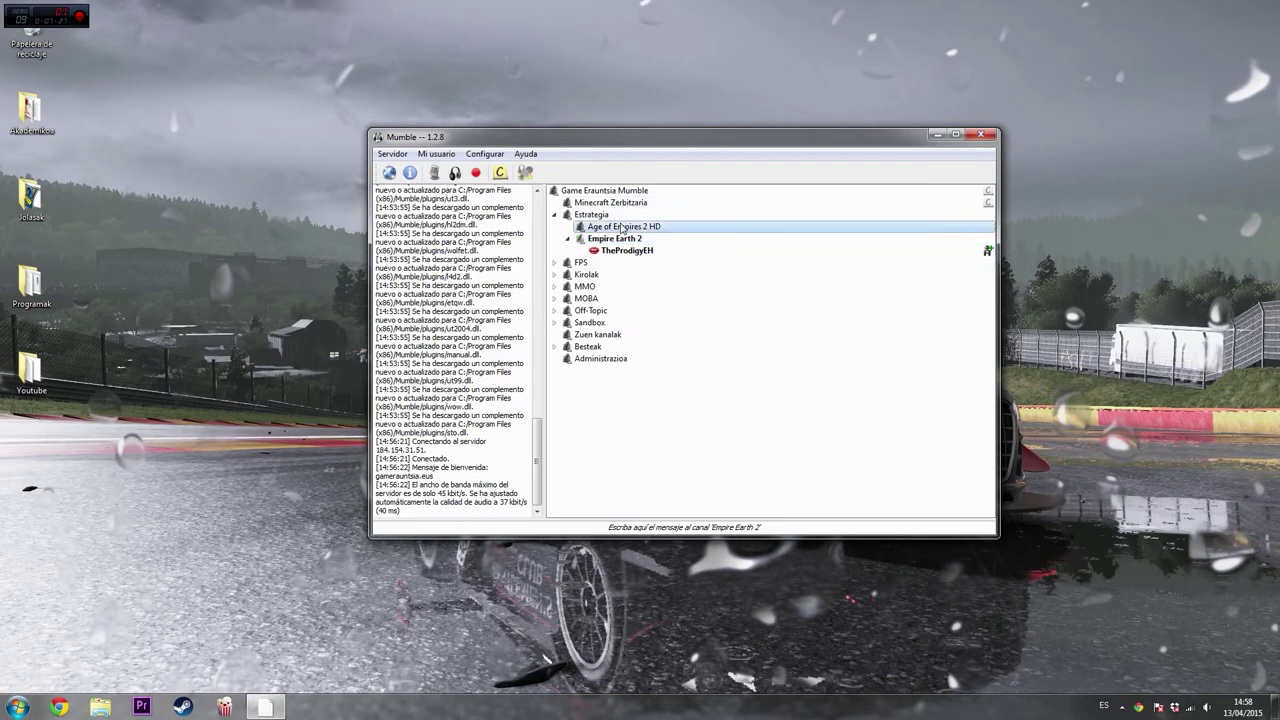
right_click(621, 227)
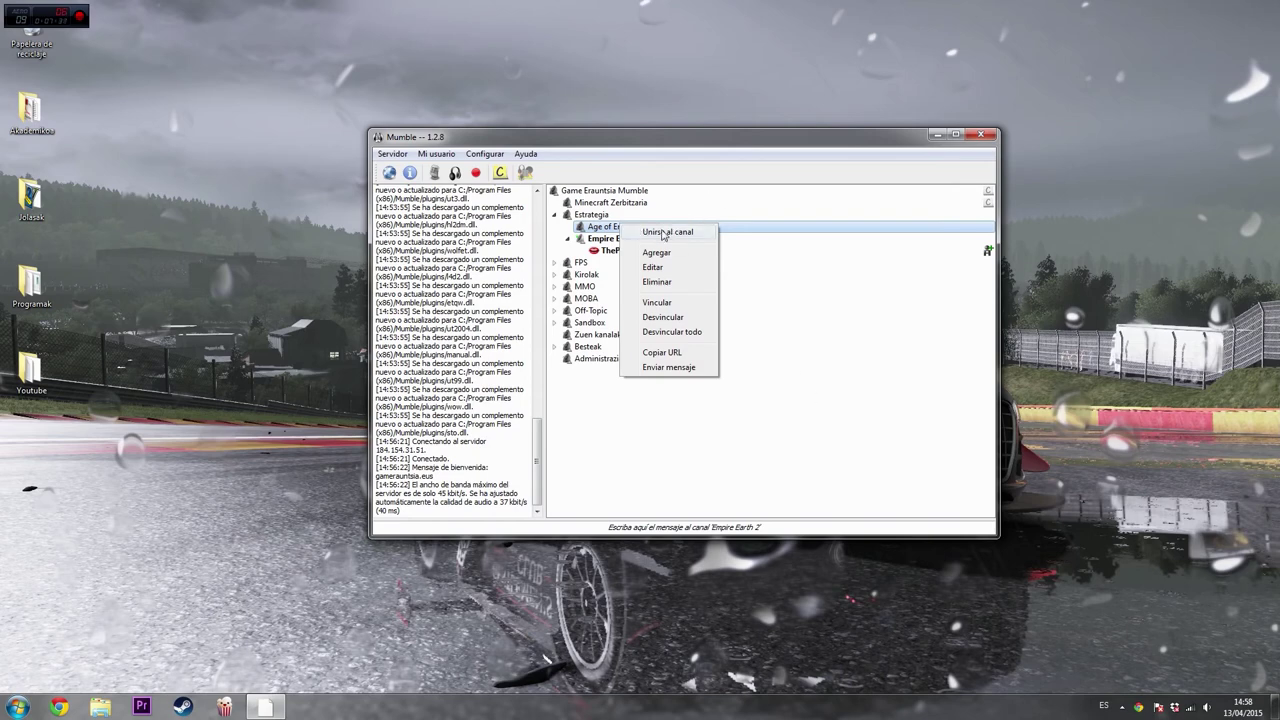
click(664, 232)
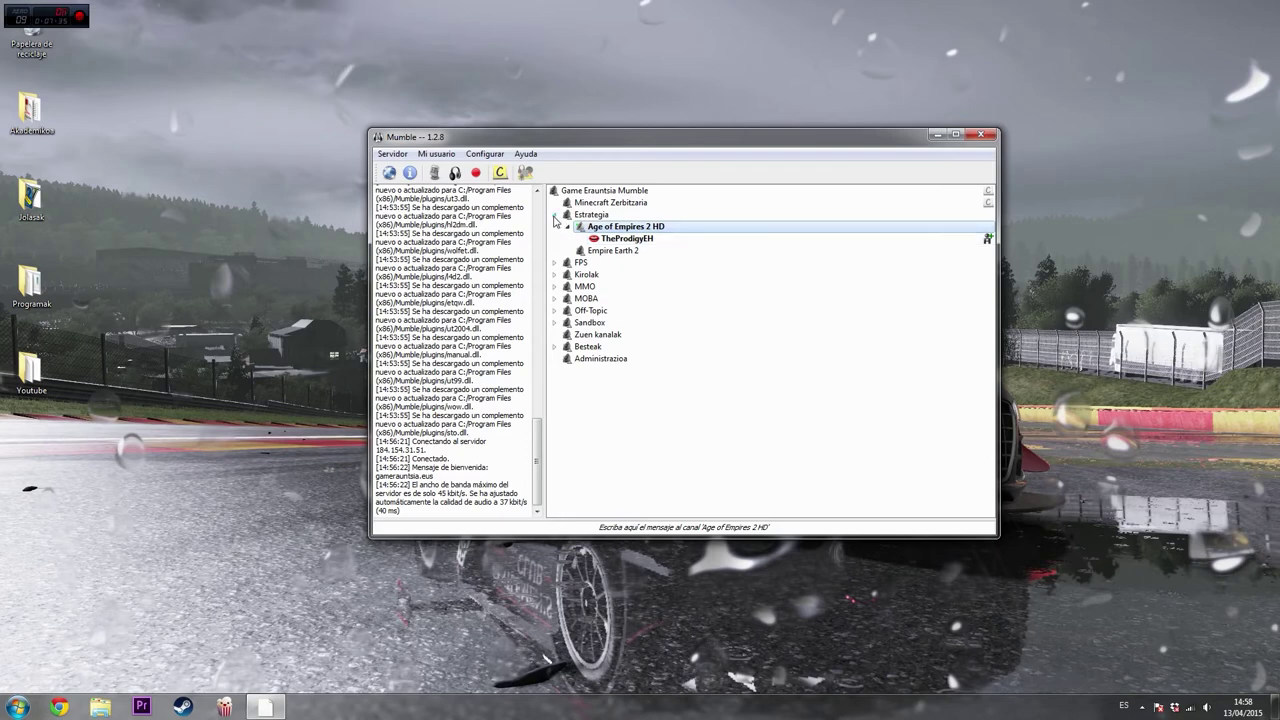
Examine the FPS channel group, including the Battlefield and Call of Duty subchannels
click(555, 216)
click(555, 227)
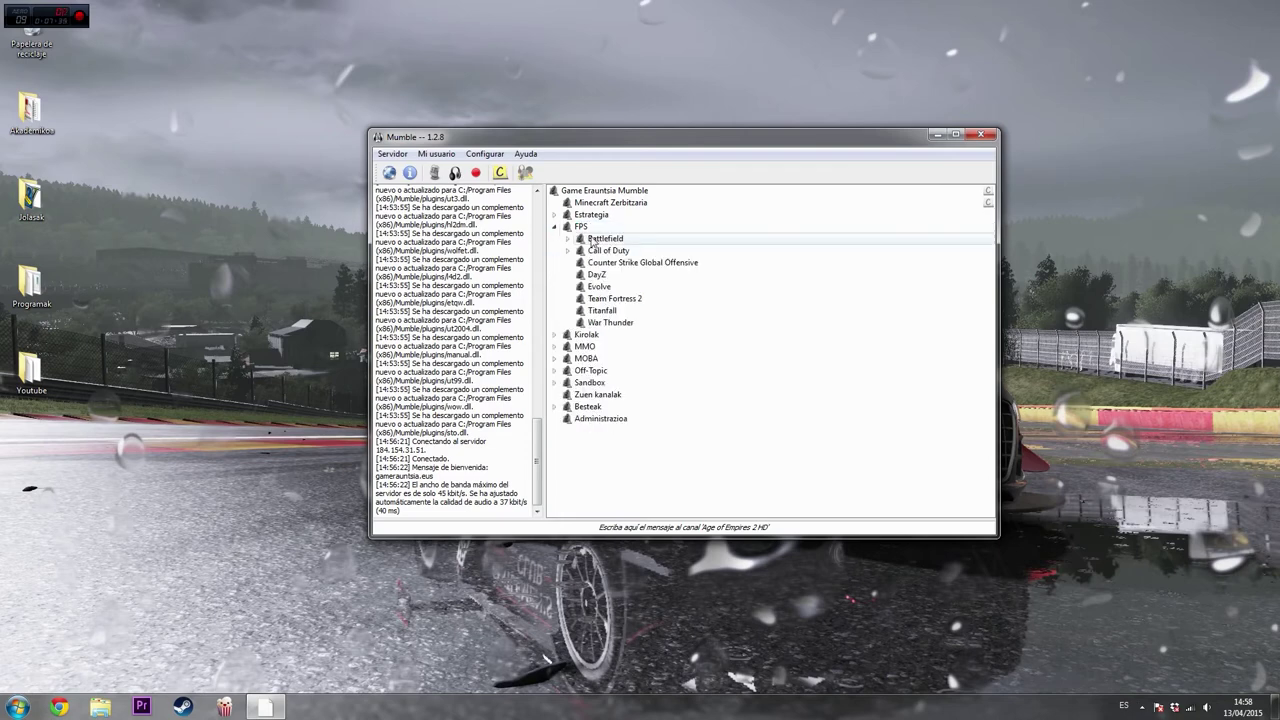
click(568, 239)
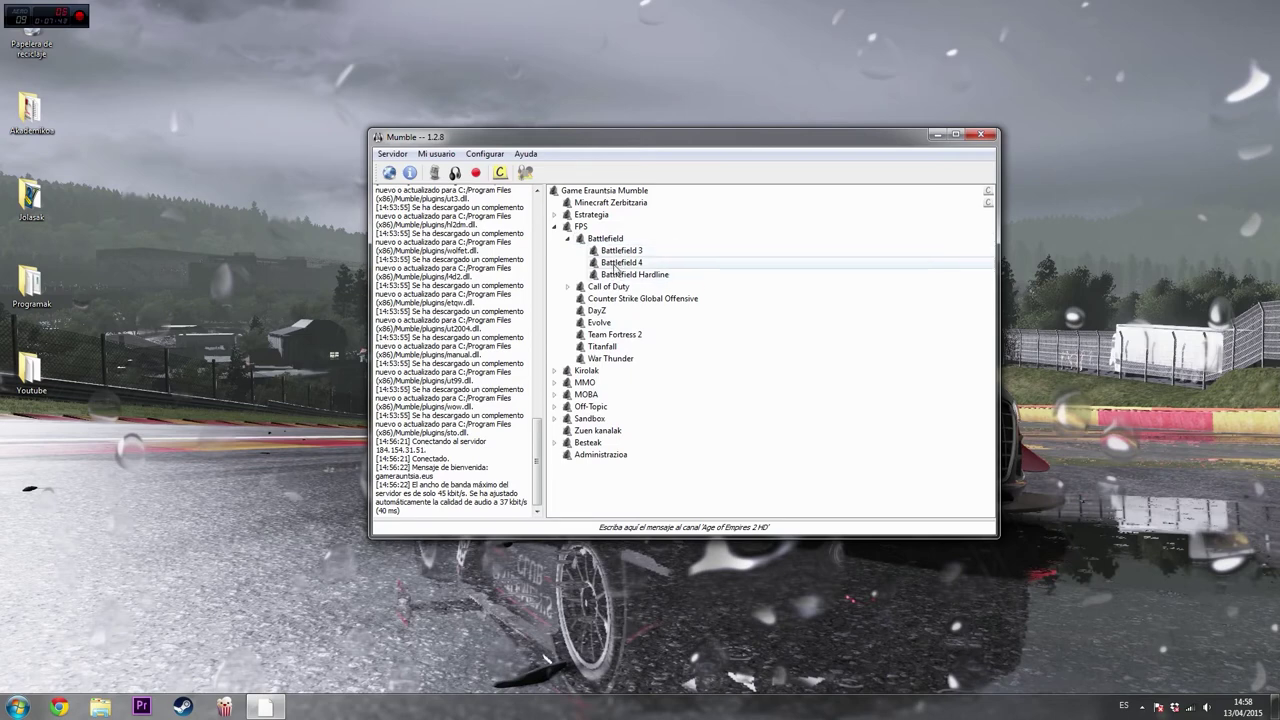
click(567, 240)
click(568, 251)
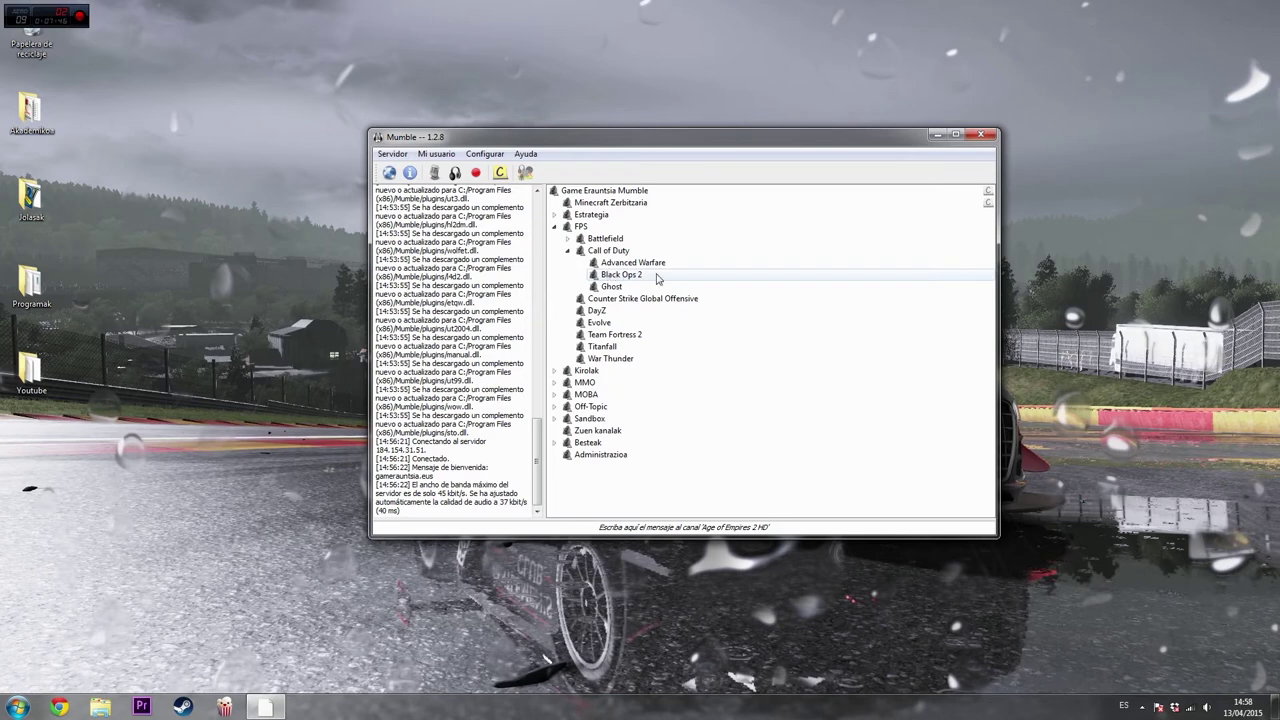
click(568, 251)
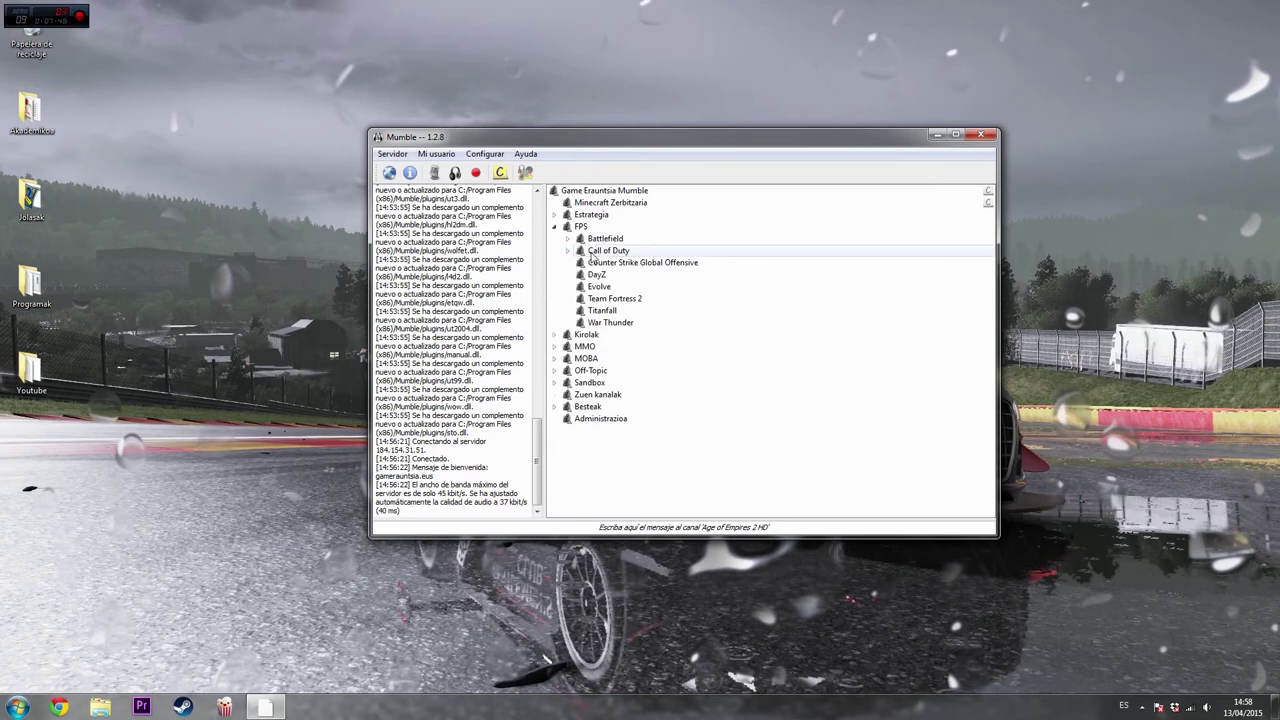
click(554, 227)
Examine the Kirolak channel group, including the FIFA subchannels and the iRacing channel's comment
click(554, 239)
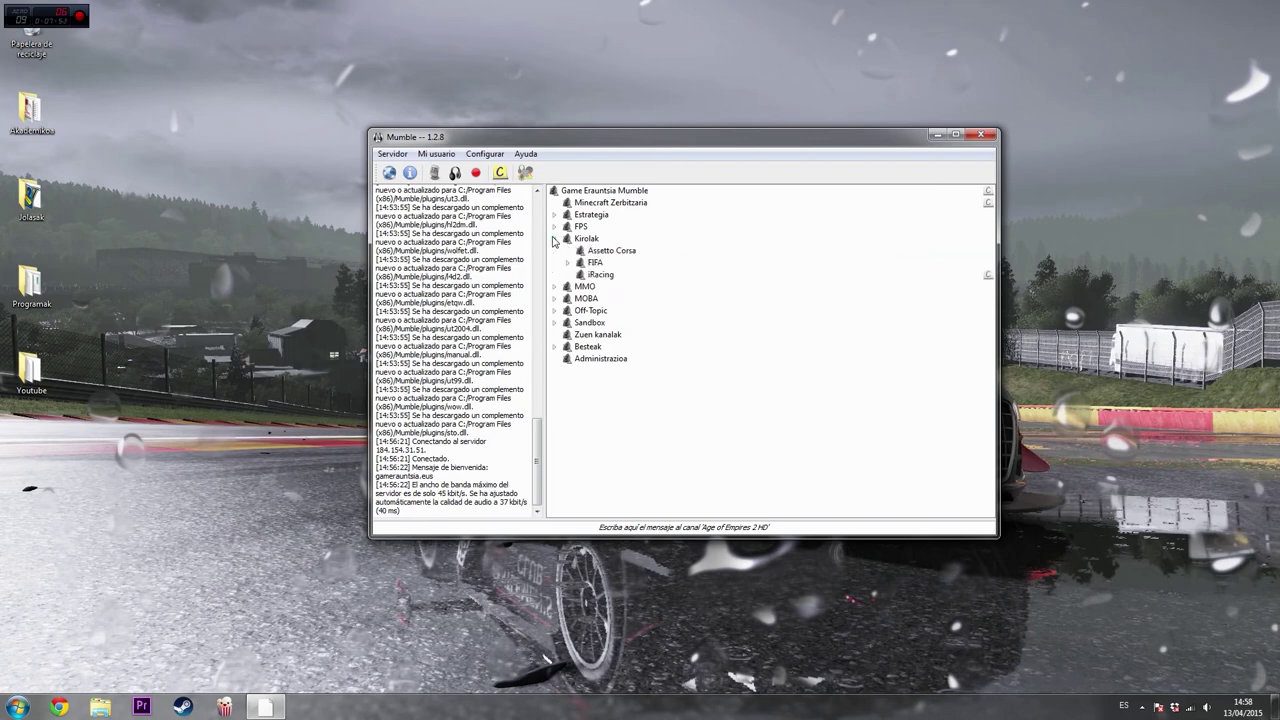
click(567, 262)
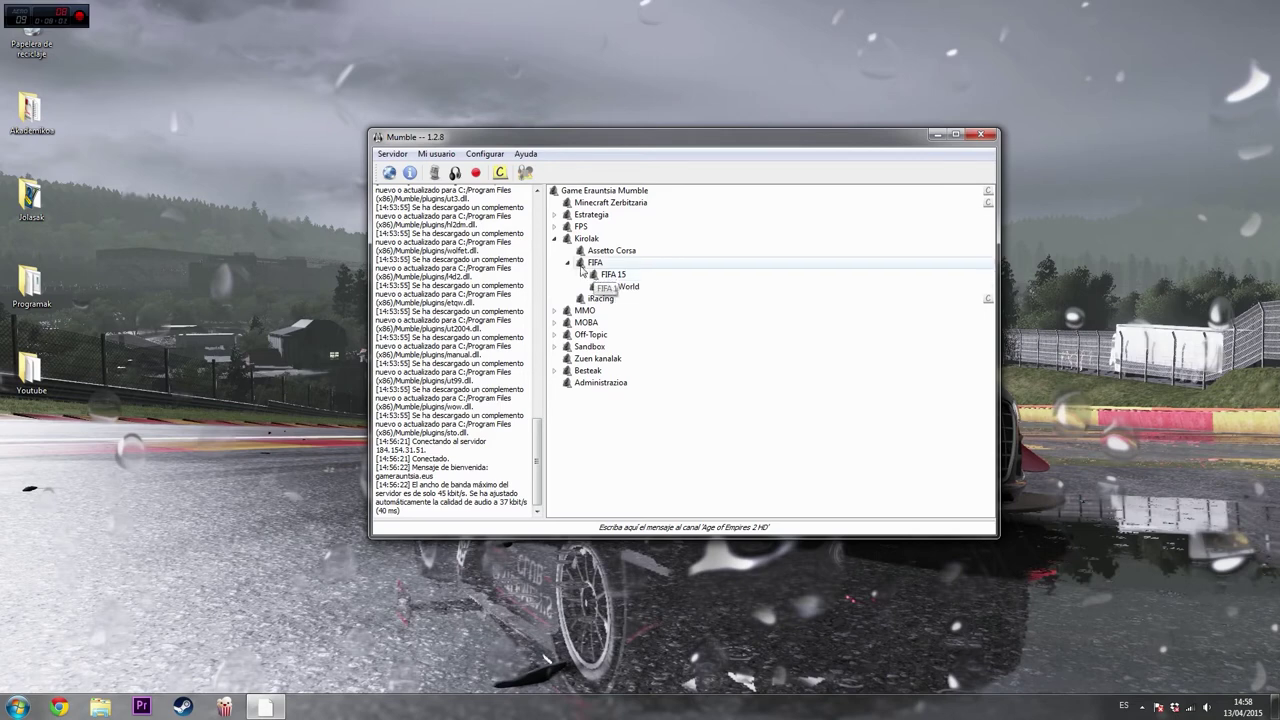
mouse_move(616, 302)
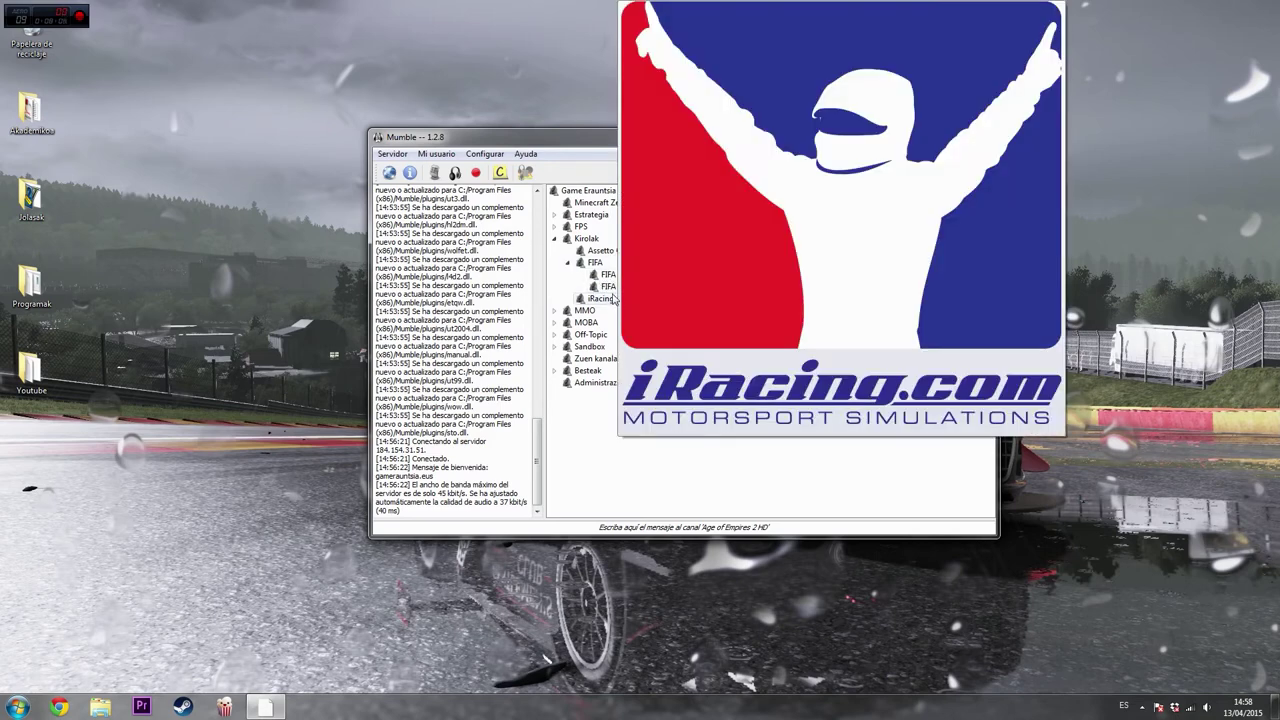
click(567, 262)
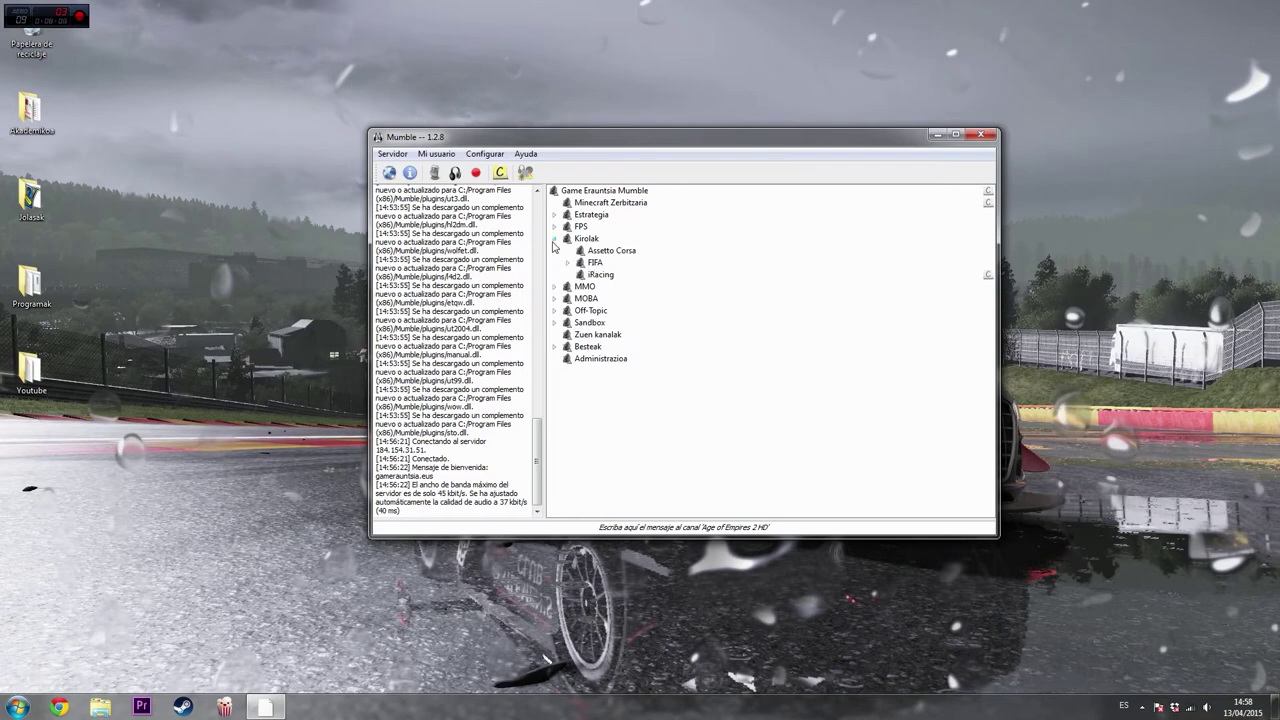
click(554, 239)
Look through the subchannels of the MMO and MOBA groups
click(555, 251)
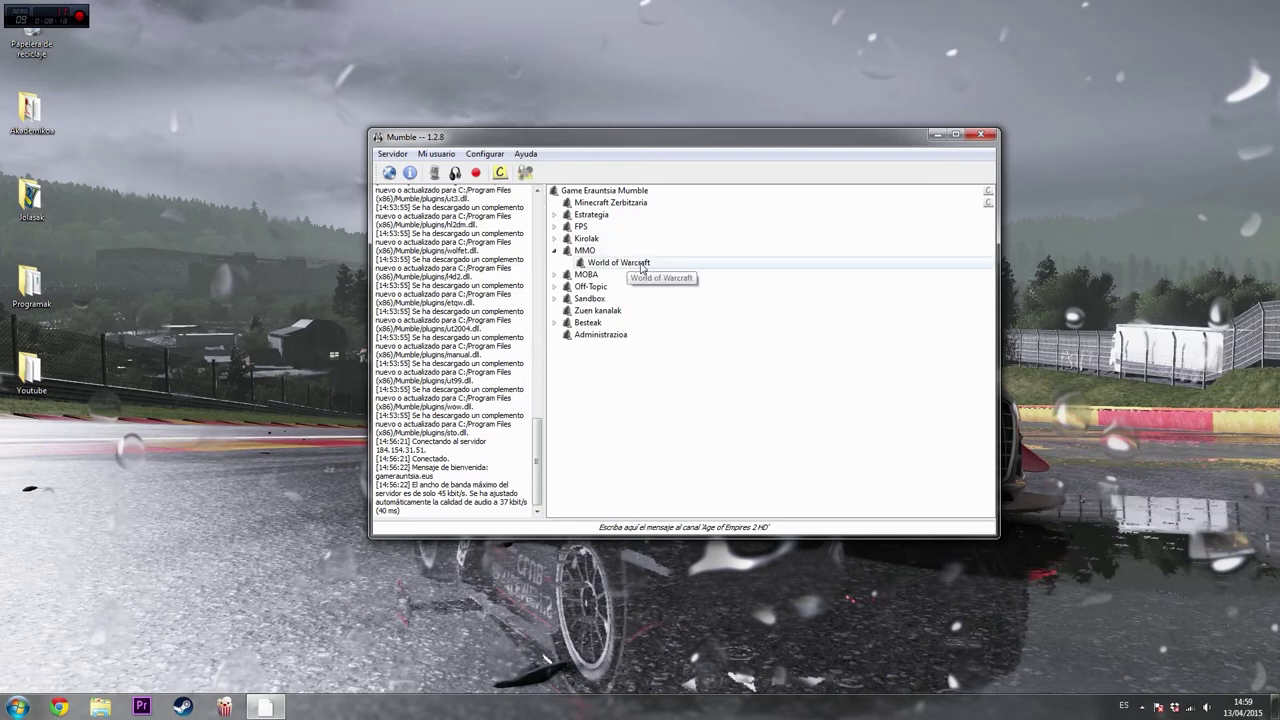
click(555, 250)
click(555, 262)
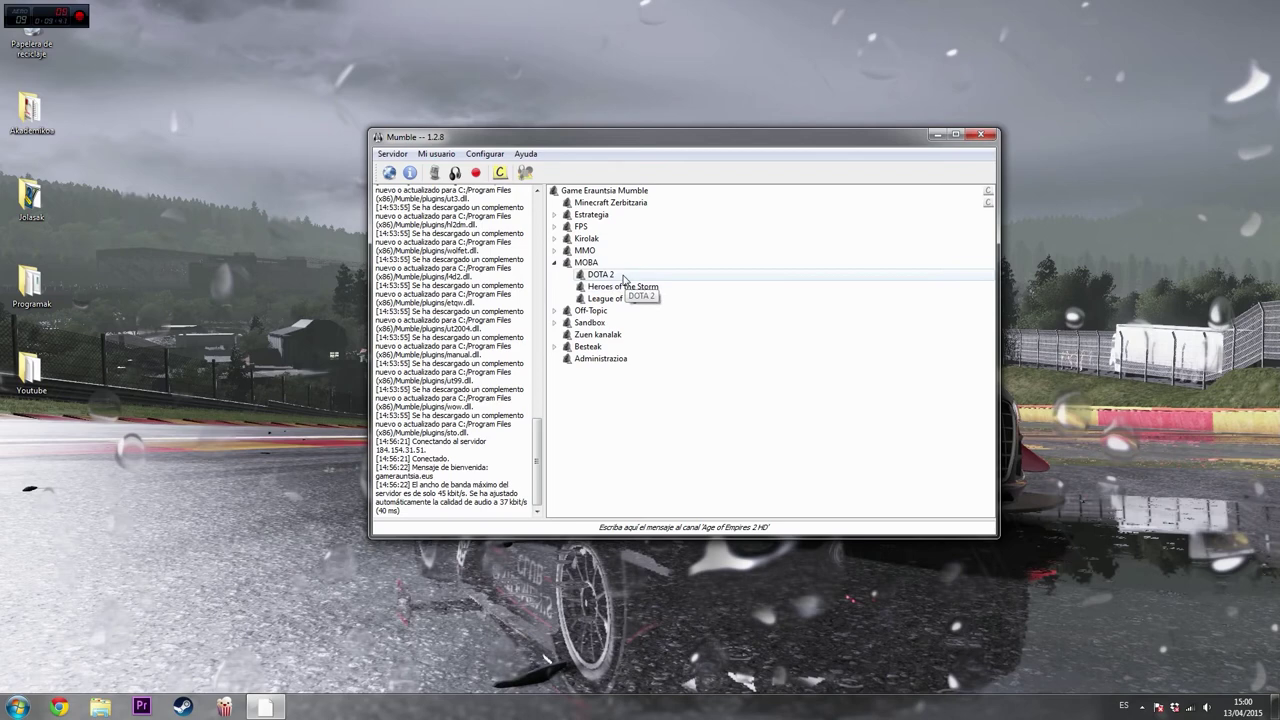
click(553, 263)
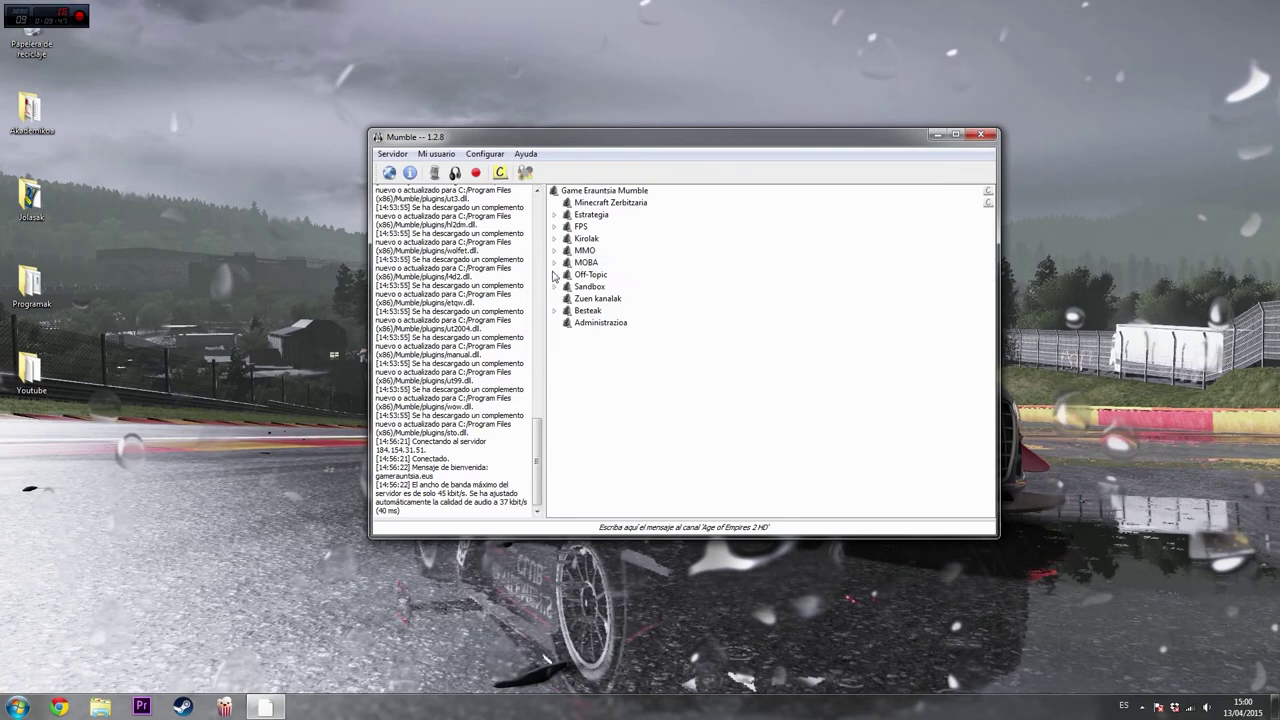
Move the Hearthstone channel out of Off-Topic to the server's top level
click(553, 275)
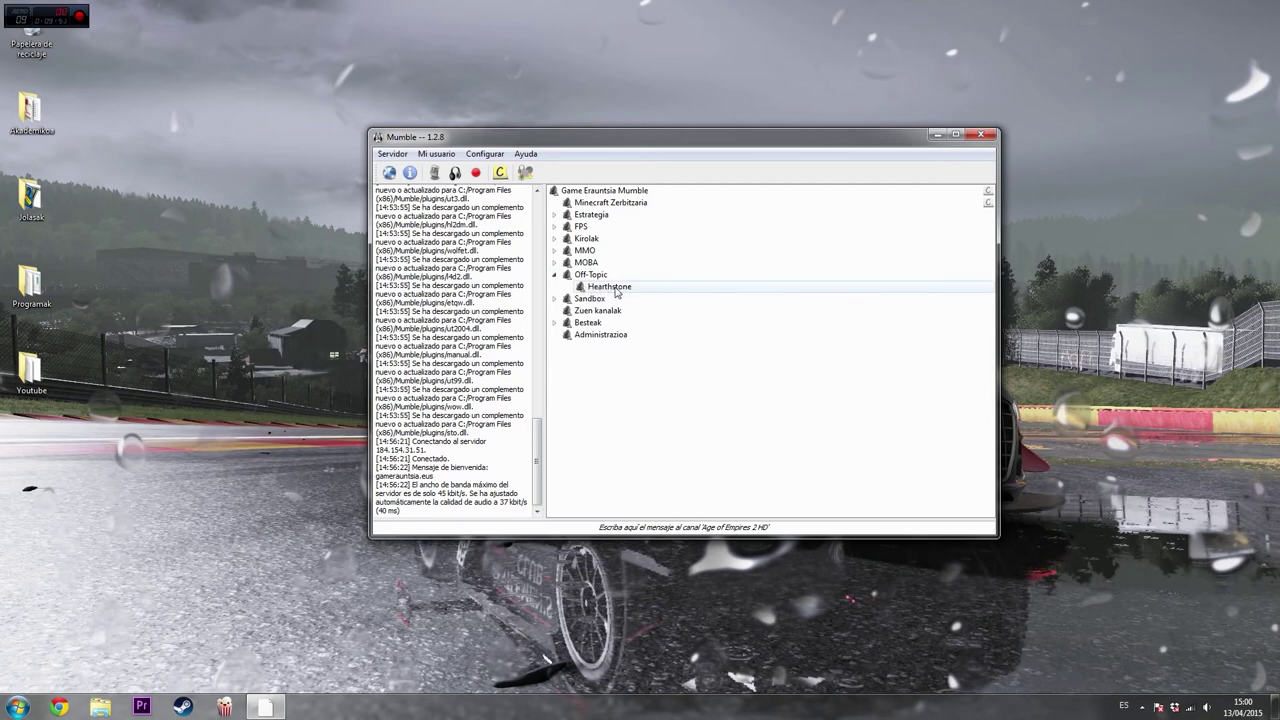
drag(616, 291, 617, 390)
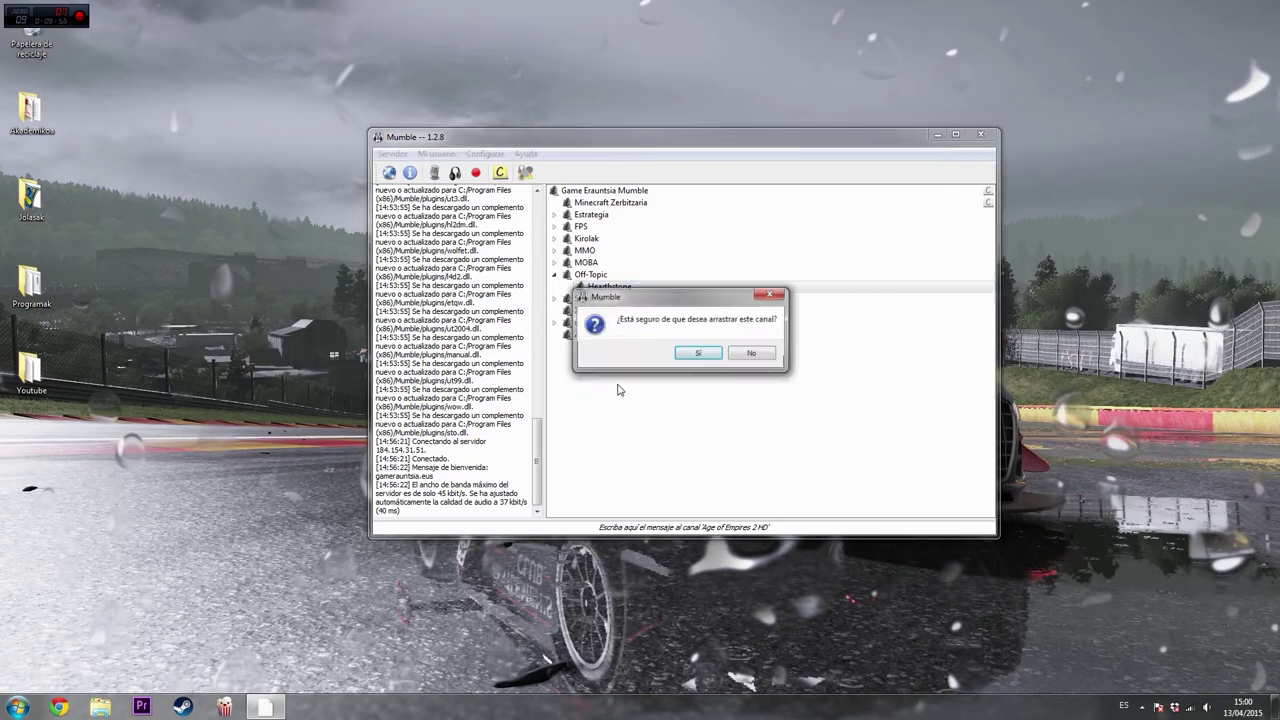
click(692, 354)
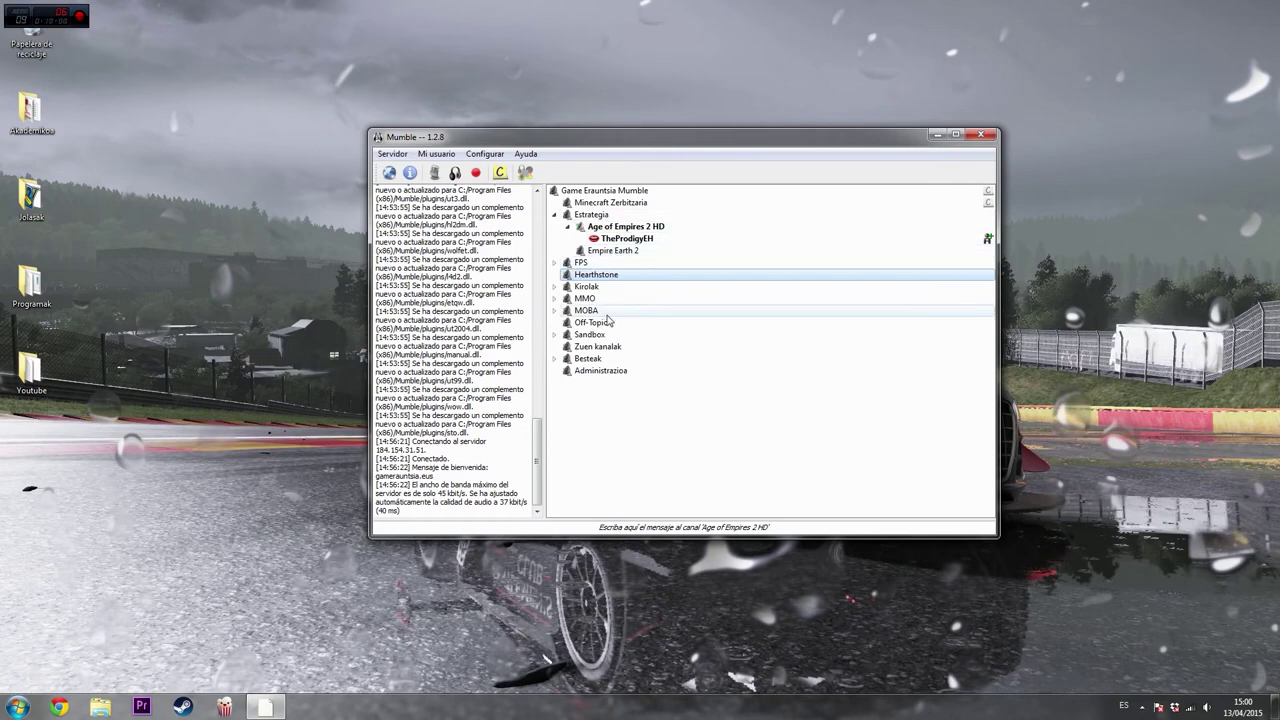
Examine the Off-Topic channel and the subchannels of Sandbox
click(570, 324)
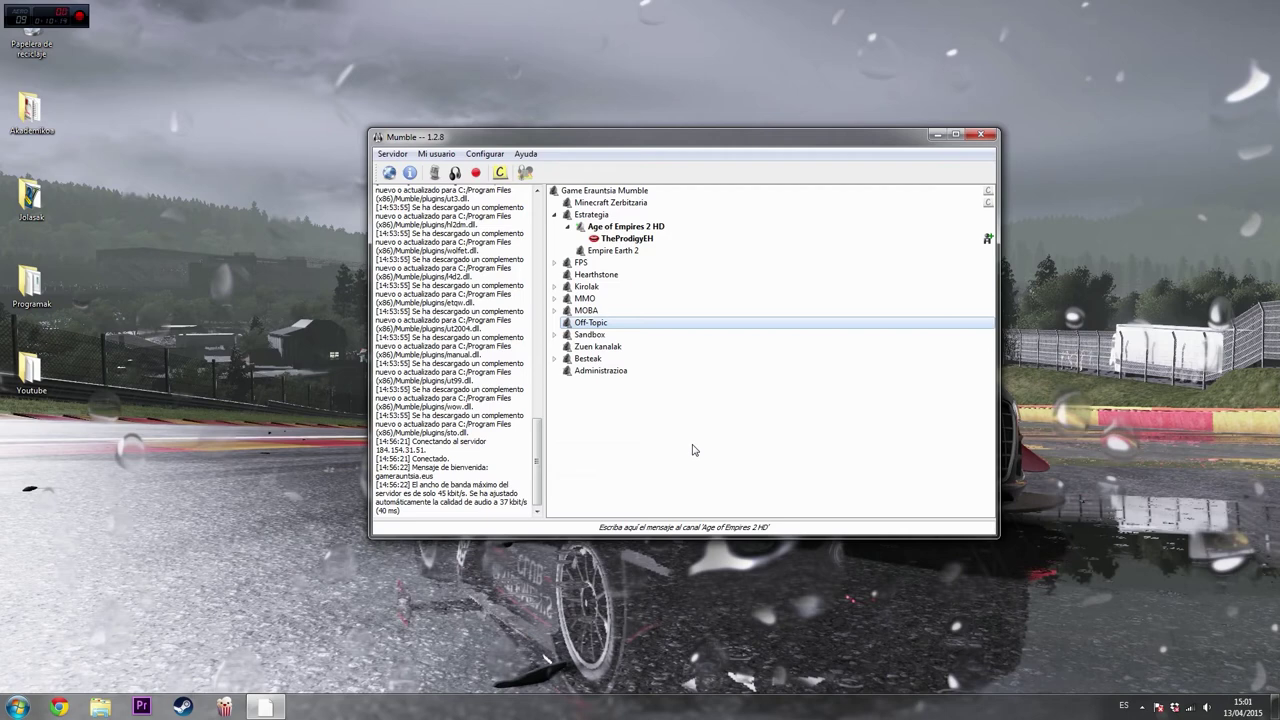
click(554, 335)
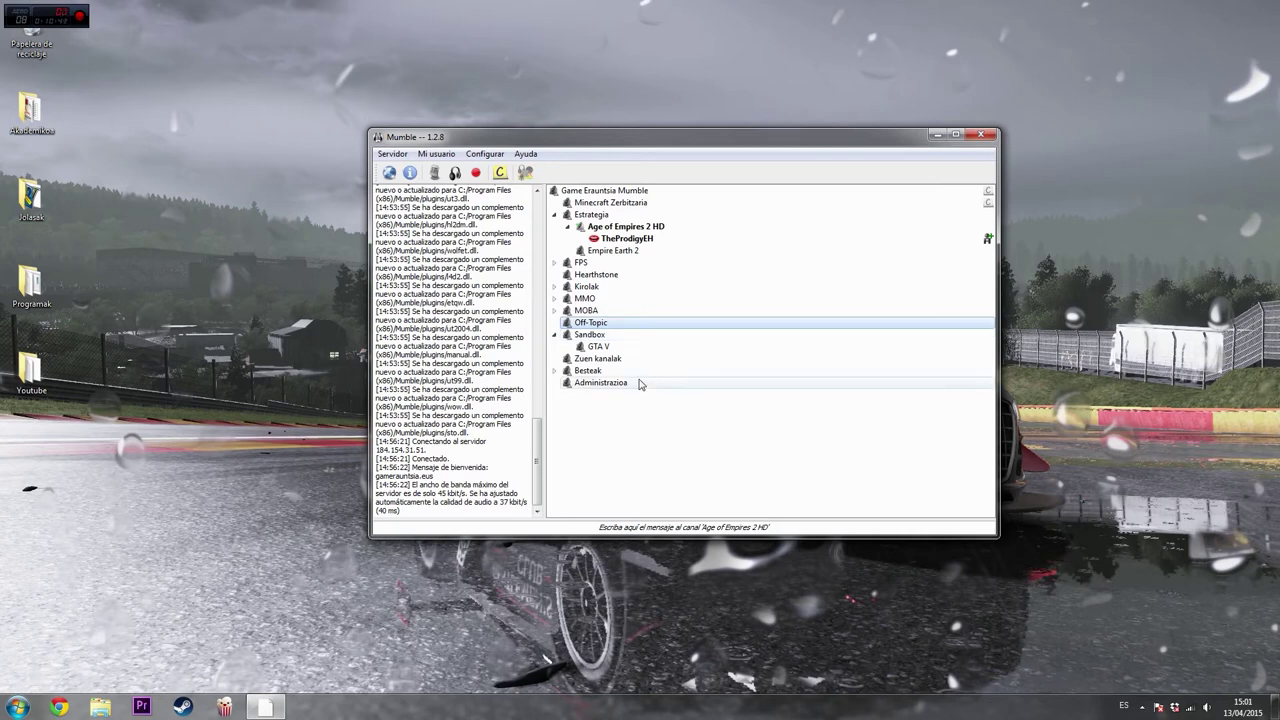
click(556, 336)
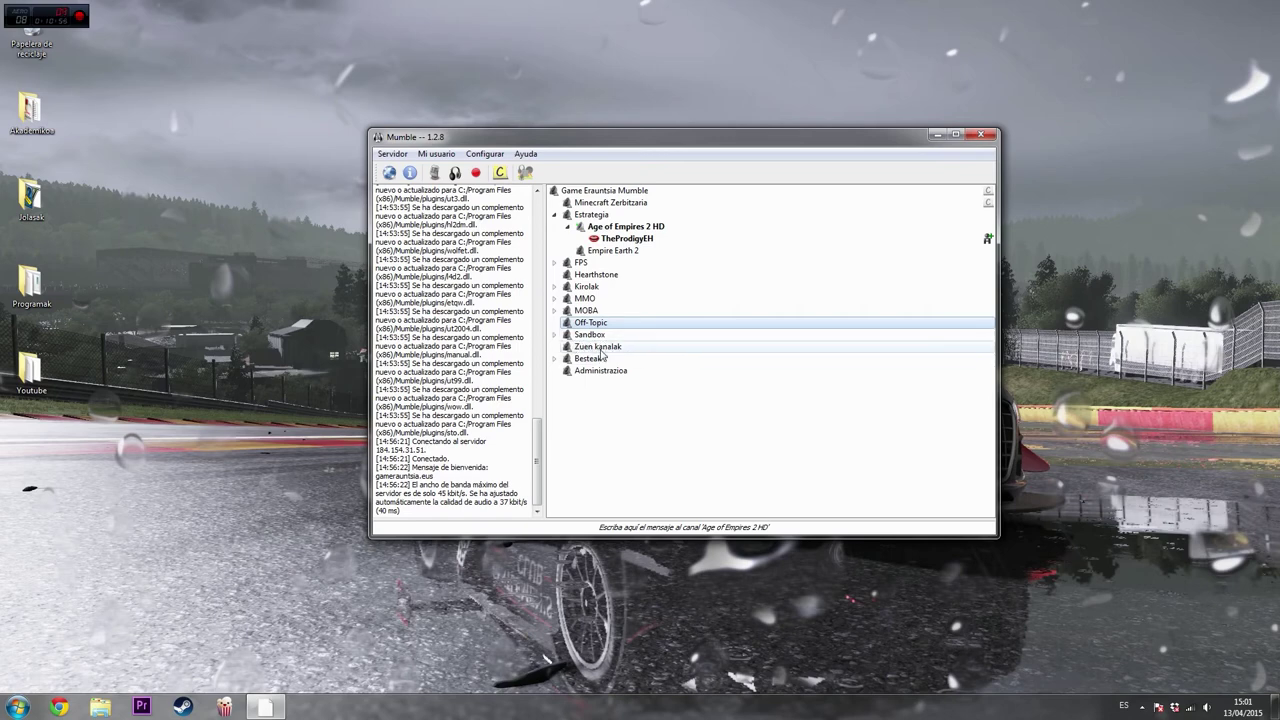
Expand the Besteak group and move the Hearthstone channel into it
click(553, 359)
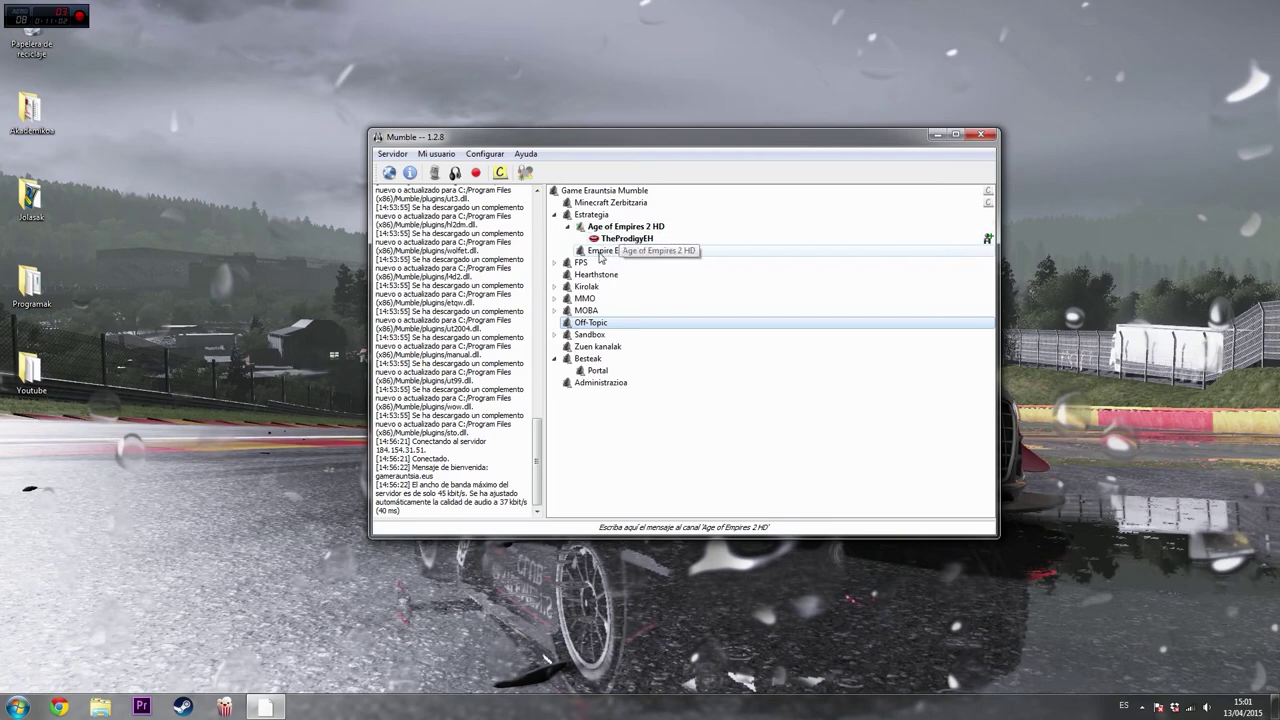
drag(600, 275, 605, 358)
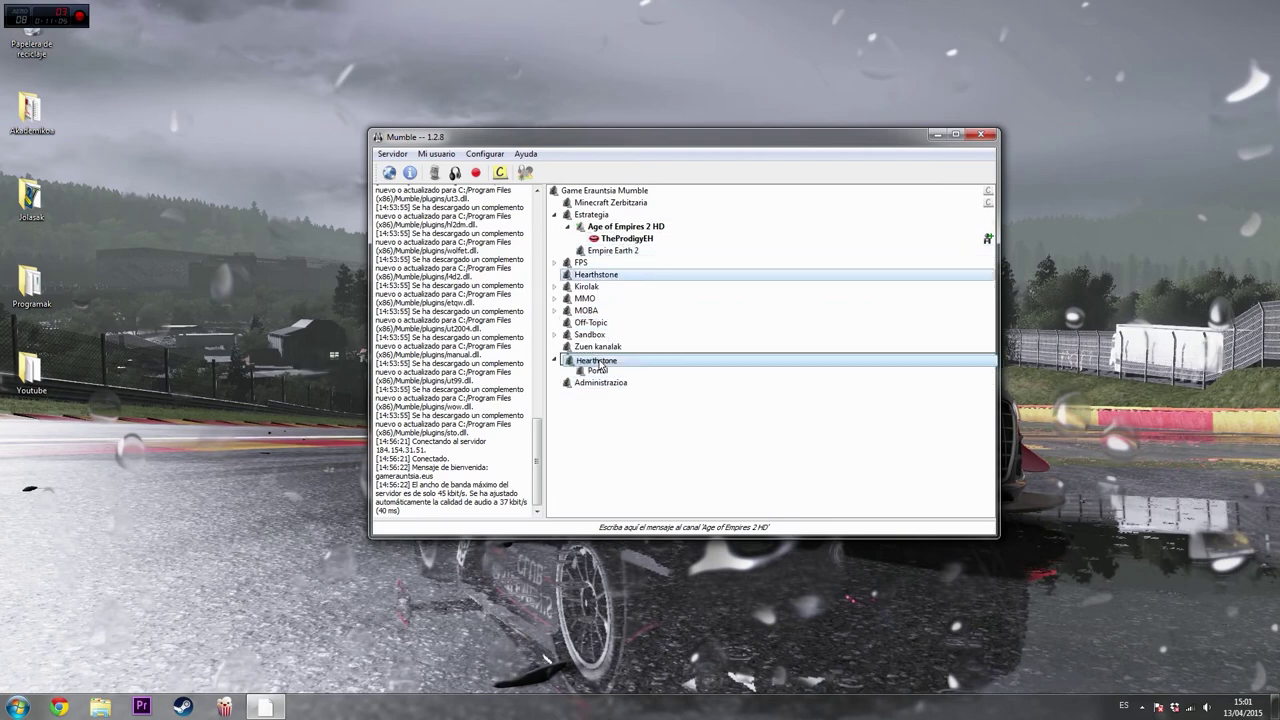
click(715, 358)
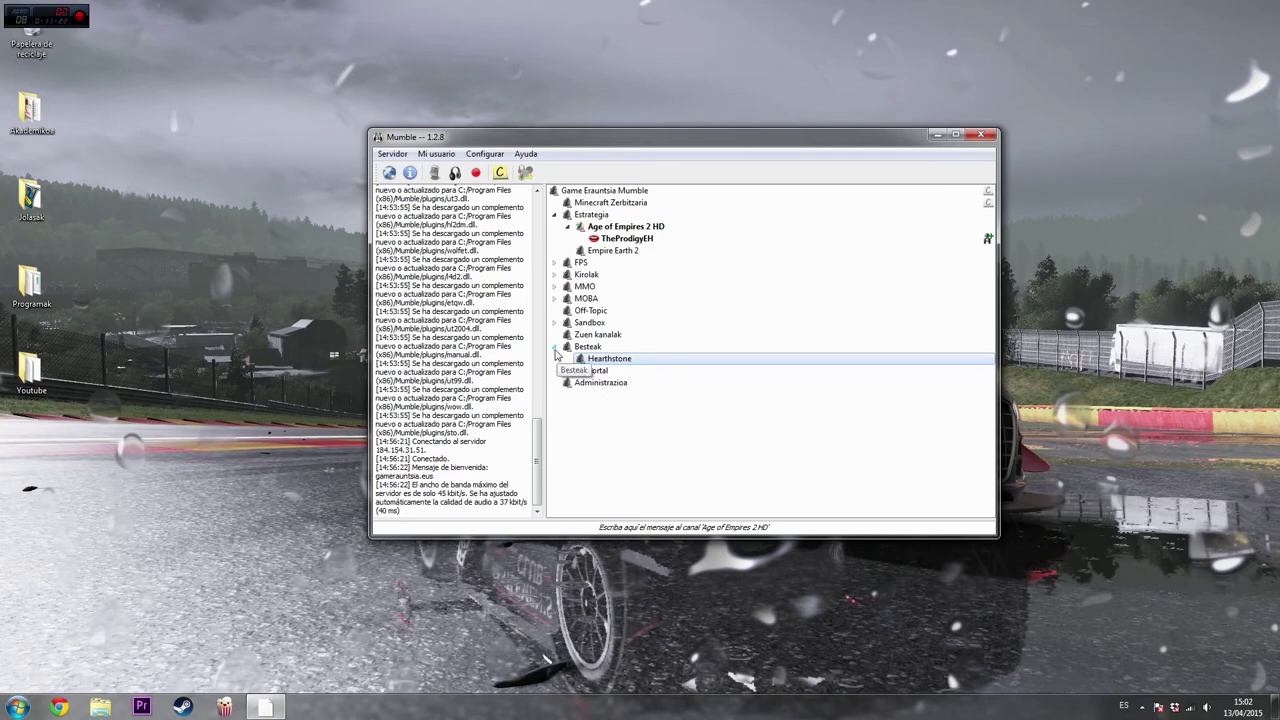
click(555, 346)
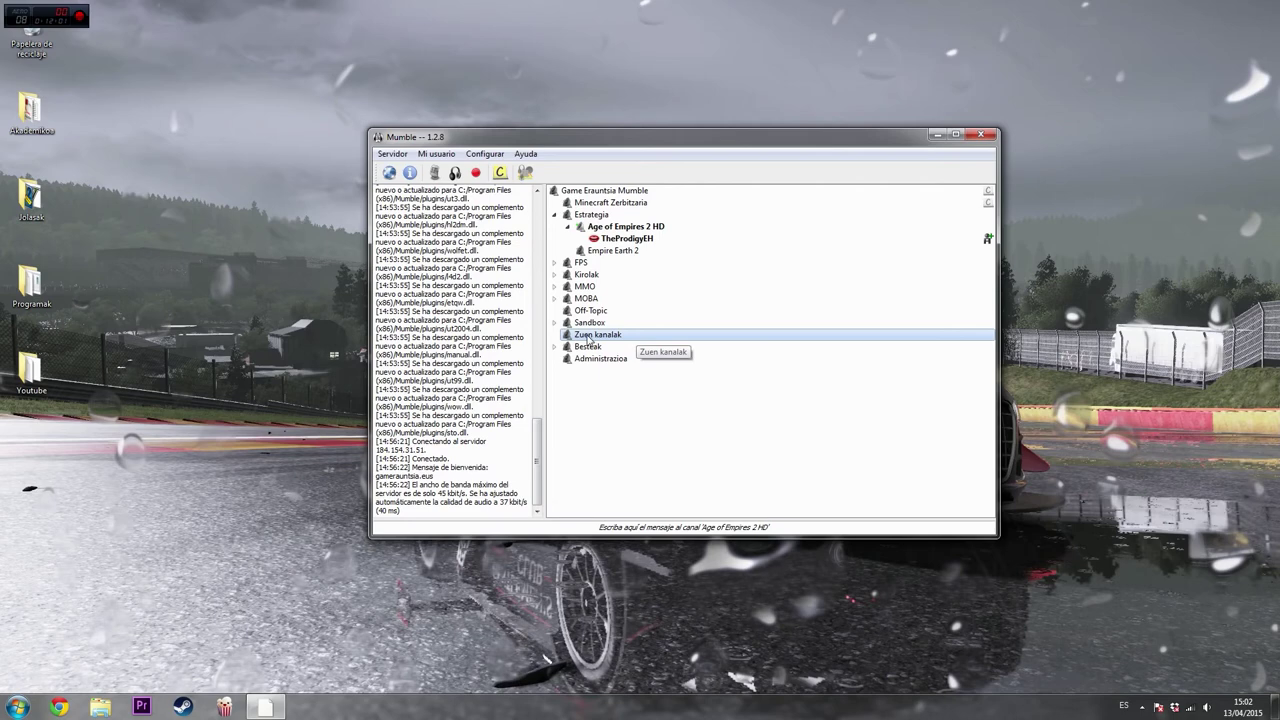
drag(588, 341, 598, 347)
click(747, 358)
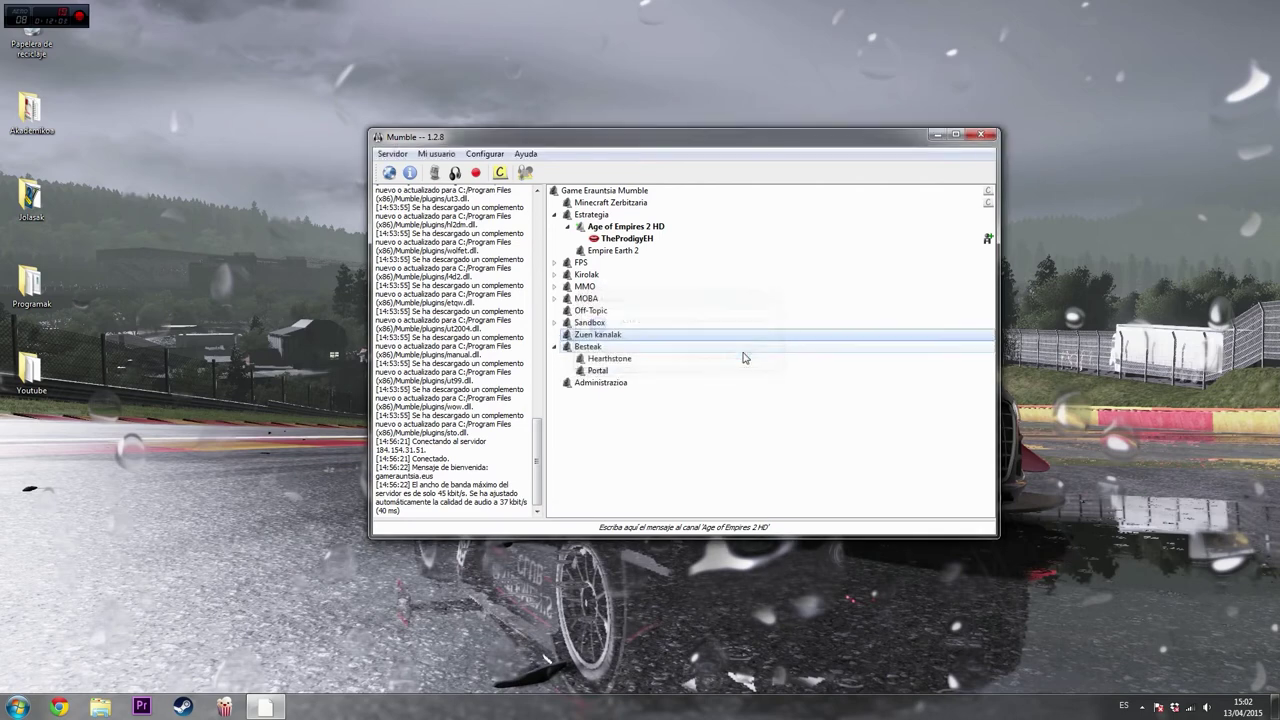
Add a temporary channel named Proba under Zuen kanalak, leaving its description empty
right_click(605, 338)
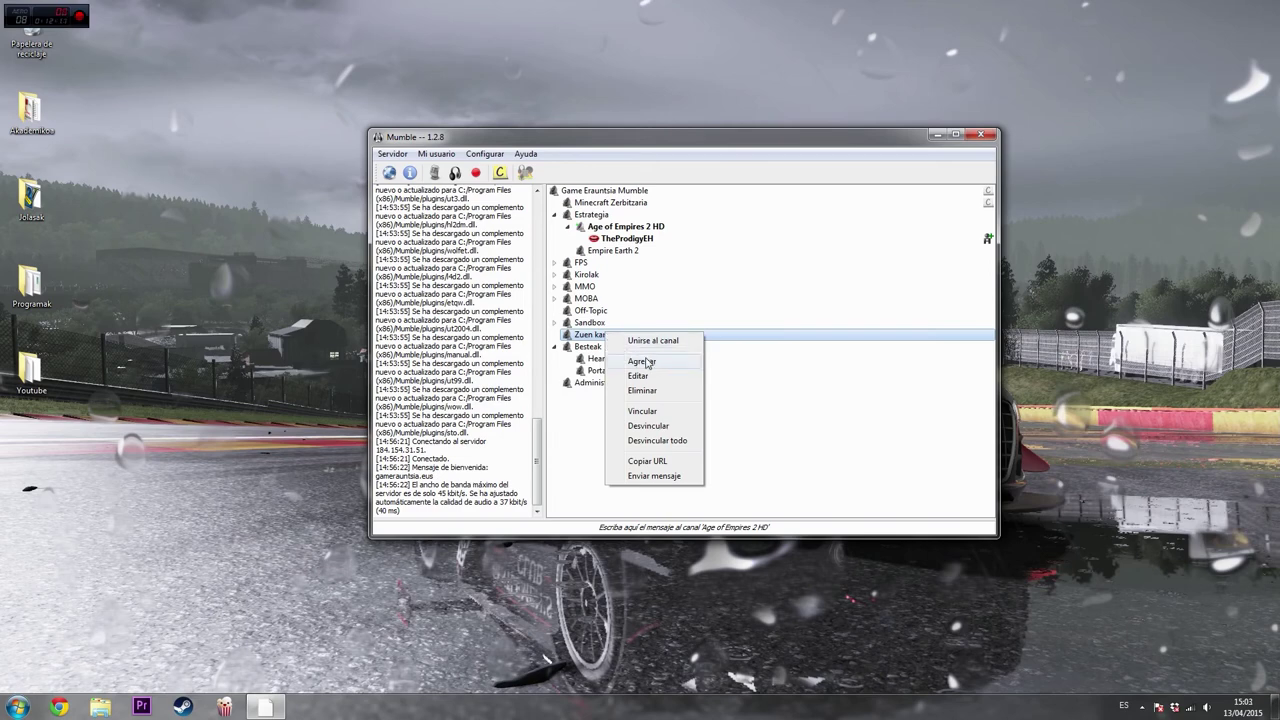
click(646, 362)
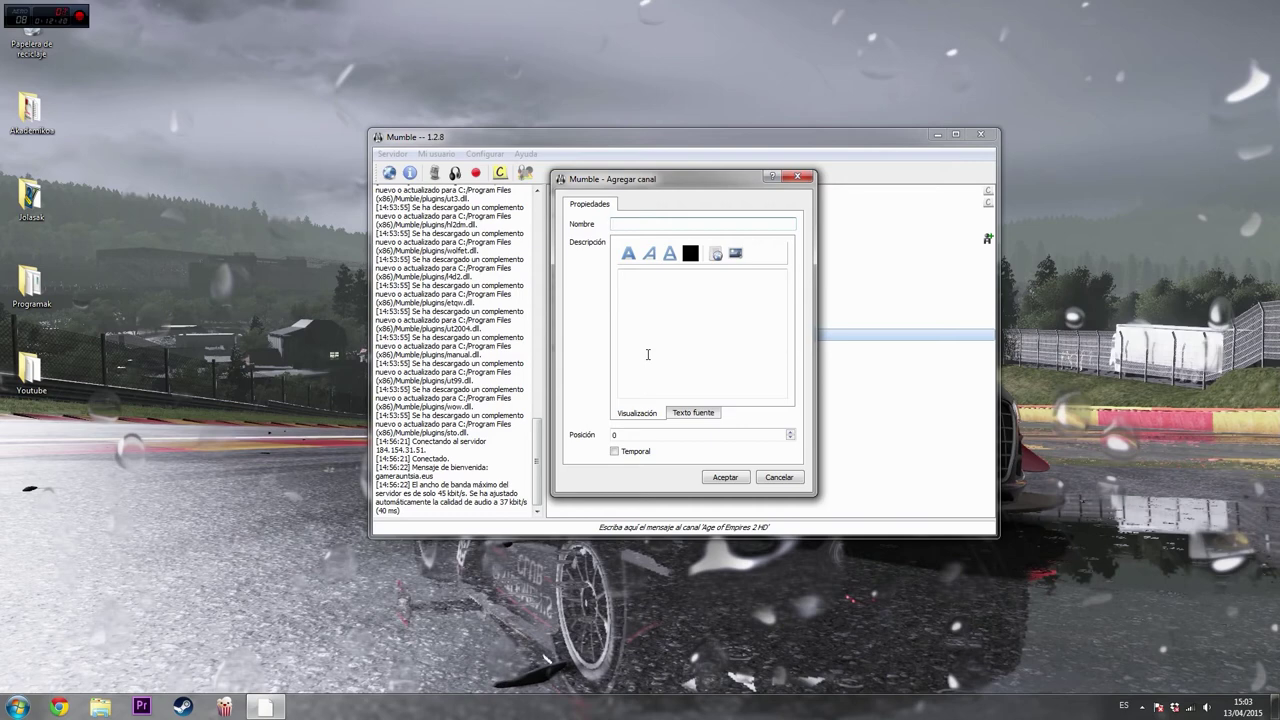
text(Proba)
click(615, 453)
click(646, 285)
click(724, 478)
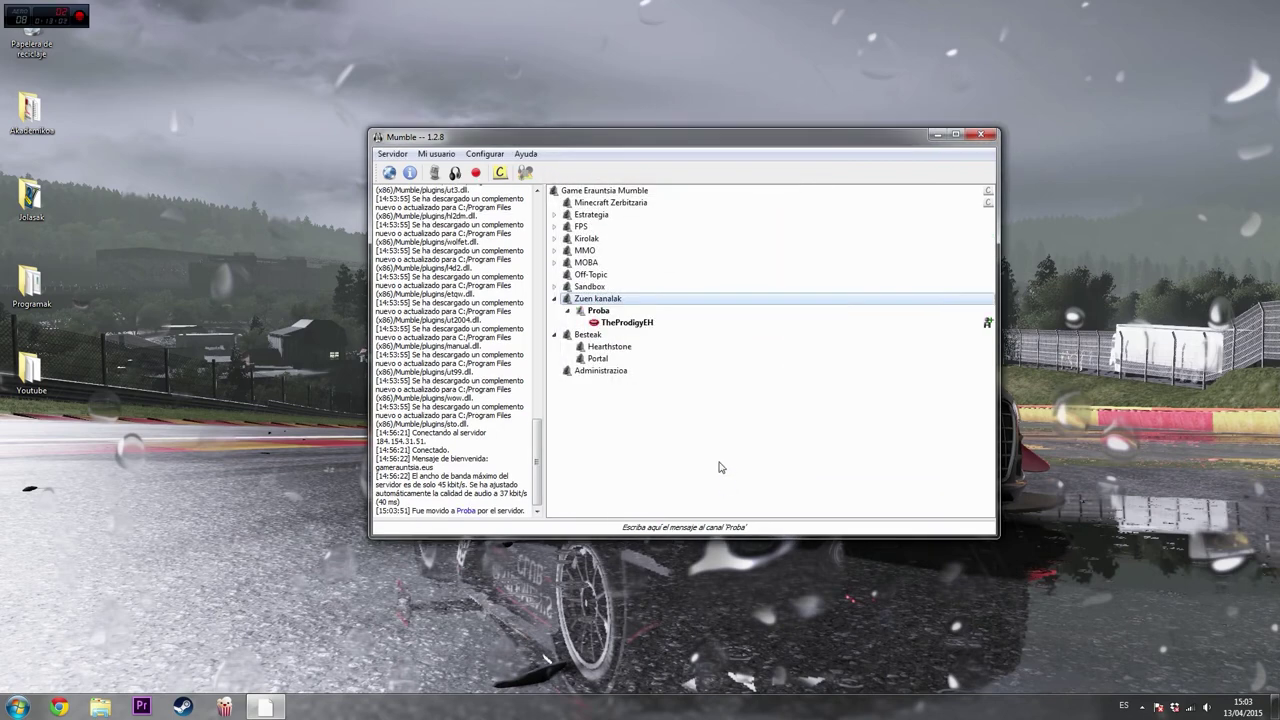
Examine the password setting in the Proba channel's edit properties, then close them without saving
right_click(606, 313)
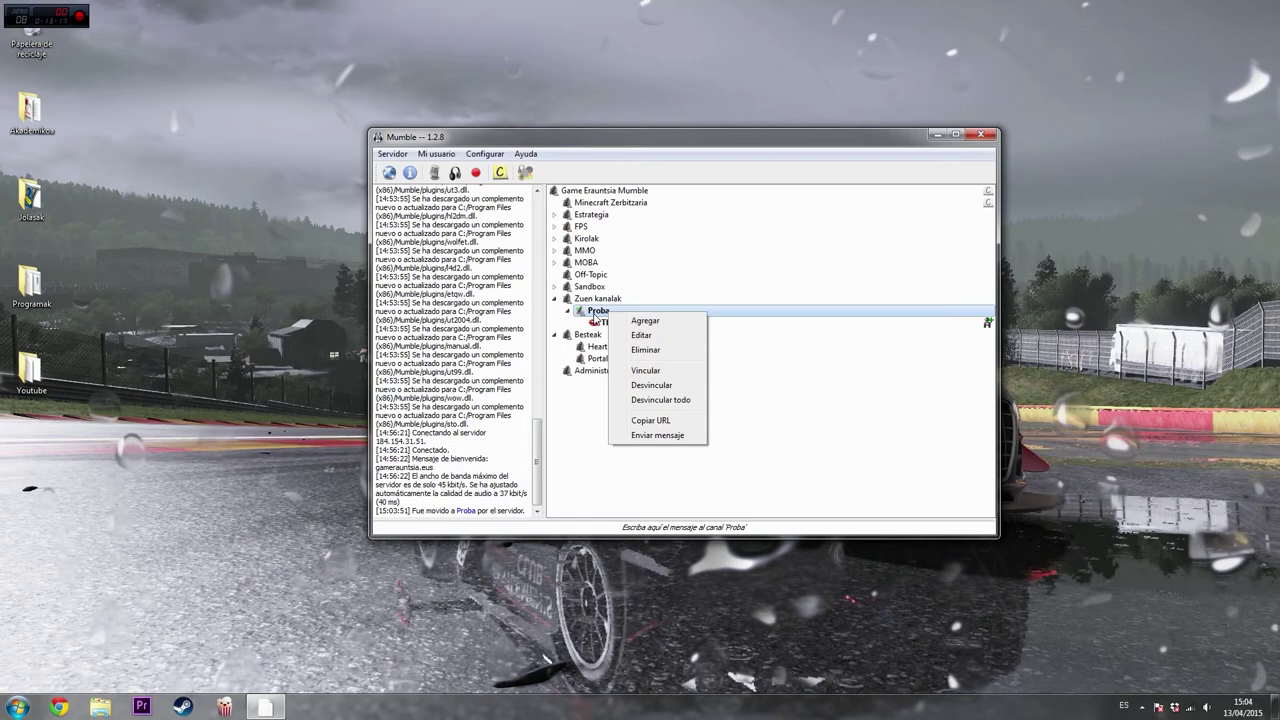
click(656, 335)
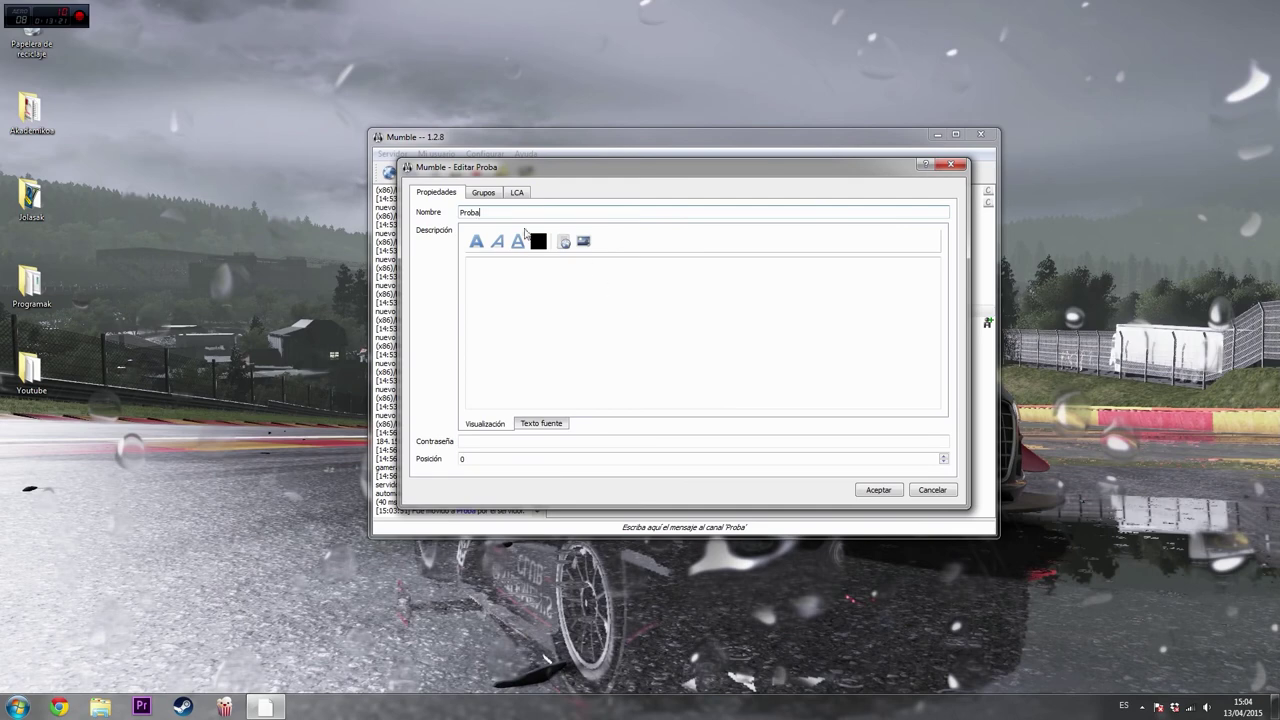
click(483, 440)
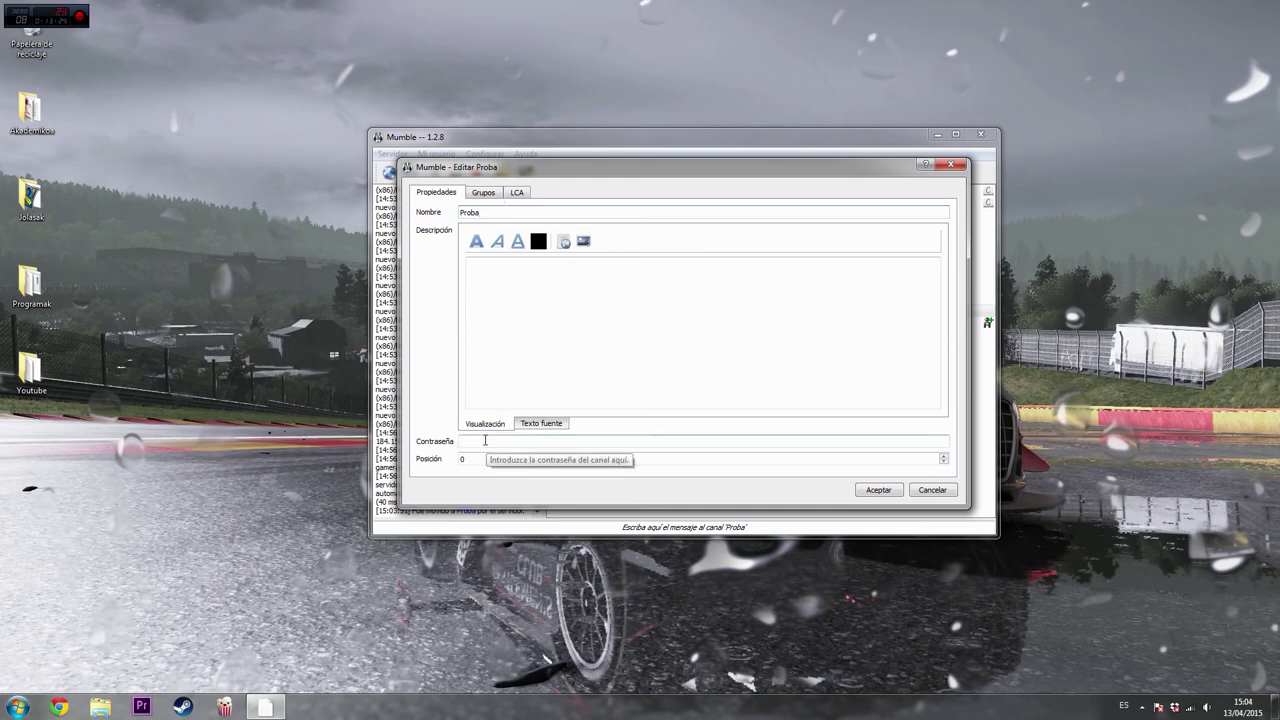
click(933, 490)
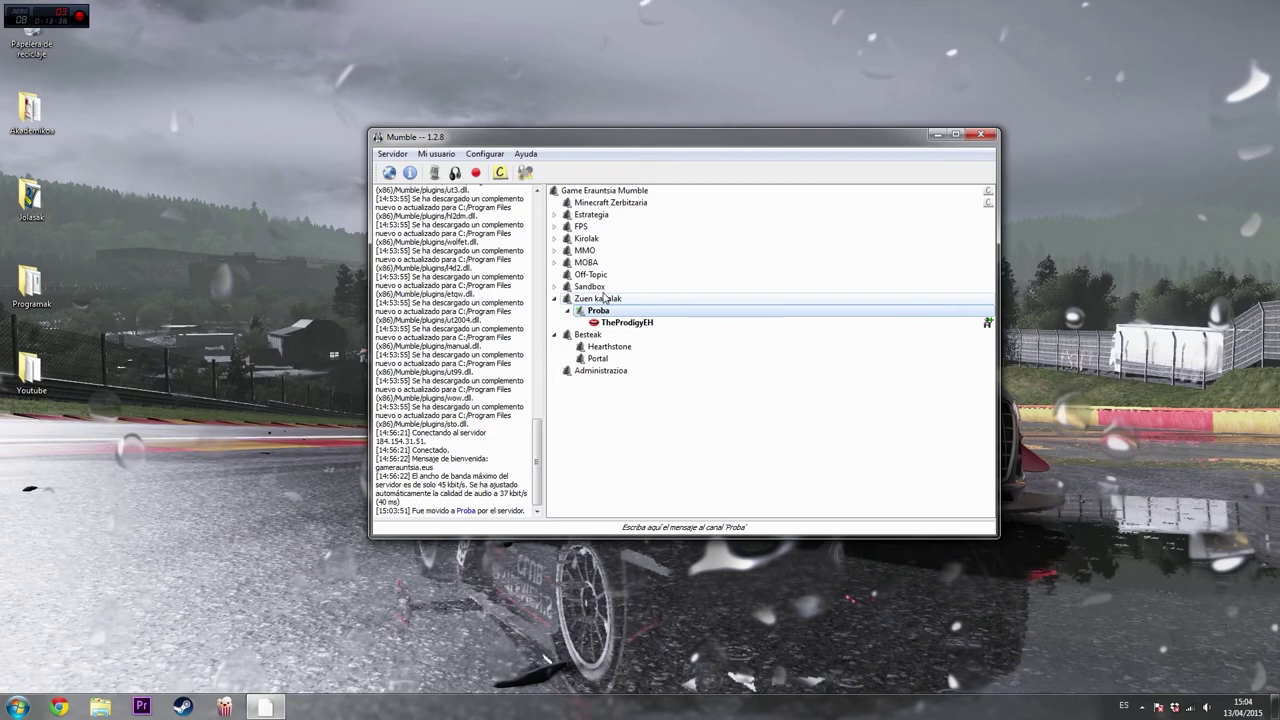
Join the Hearthstone channel under Besteak and send it the text message "abjdbdjadjajbs"
right_click(606, 348)
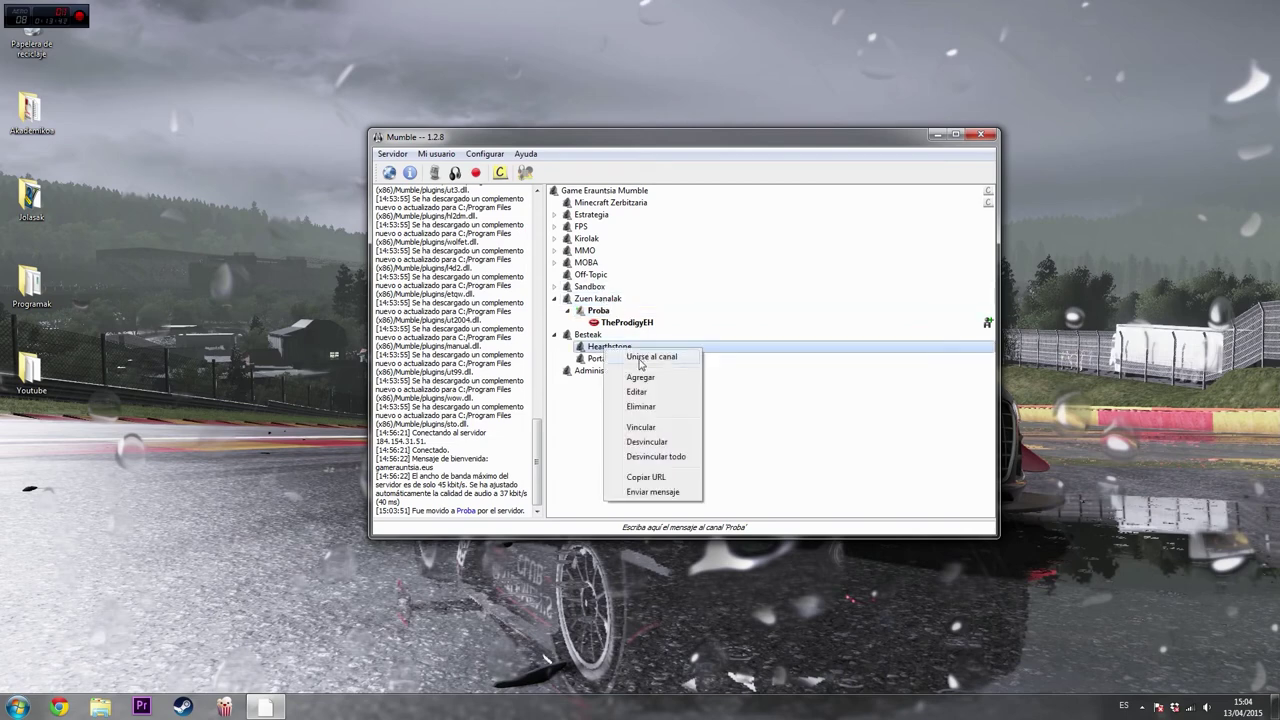
click(641, 364)
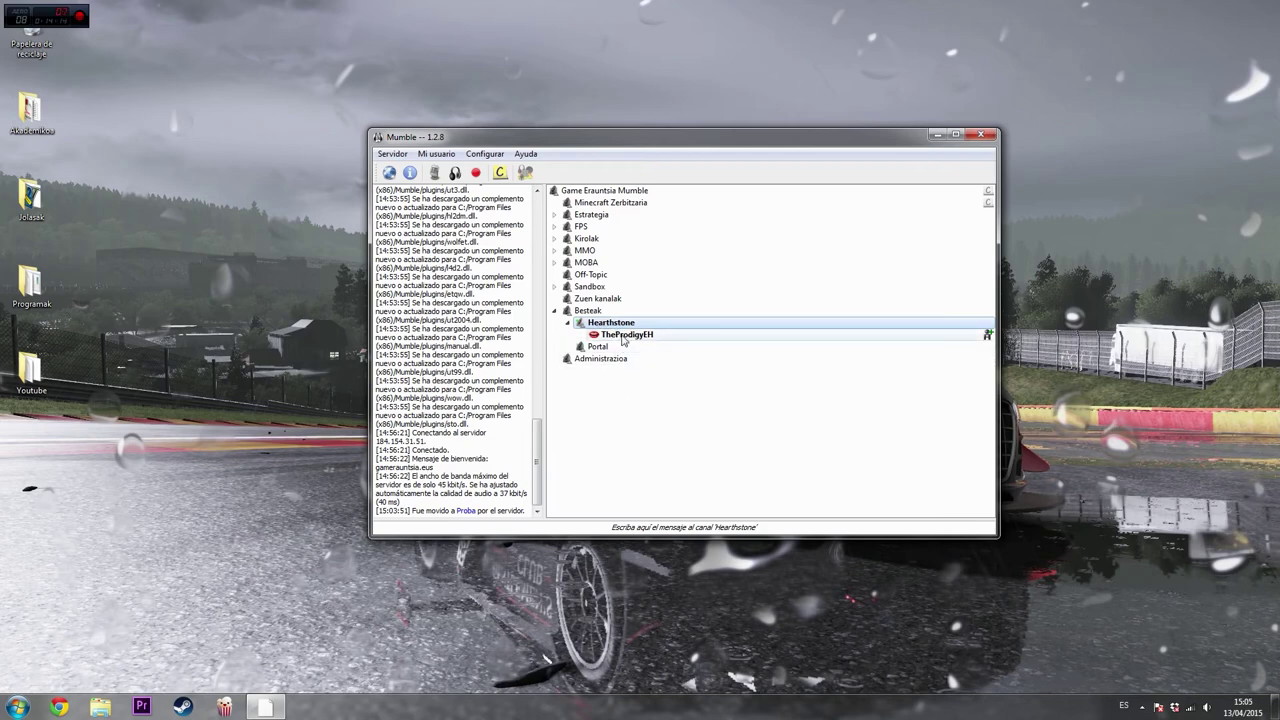
drag(622, 340, 706, 534)
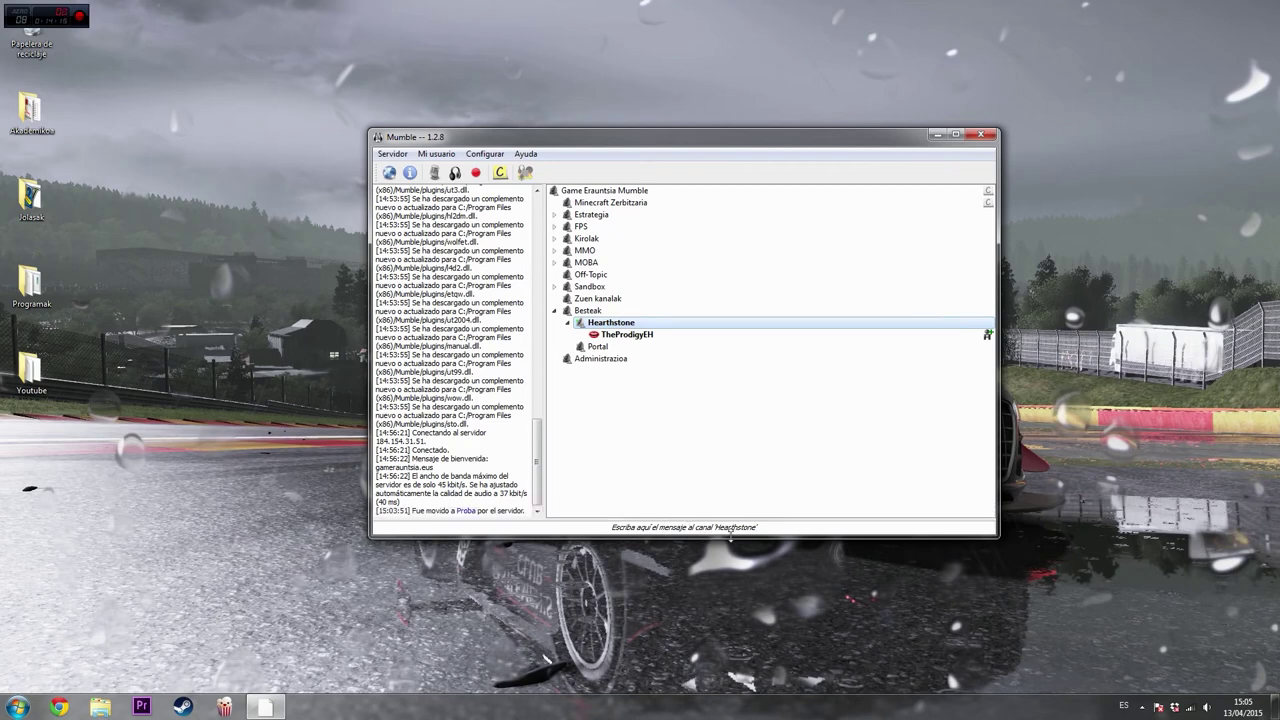
click(709, 532)
text(abjdbdjadjajbs)
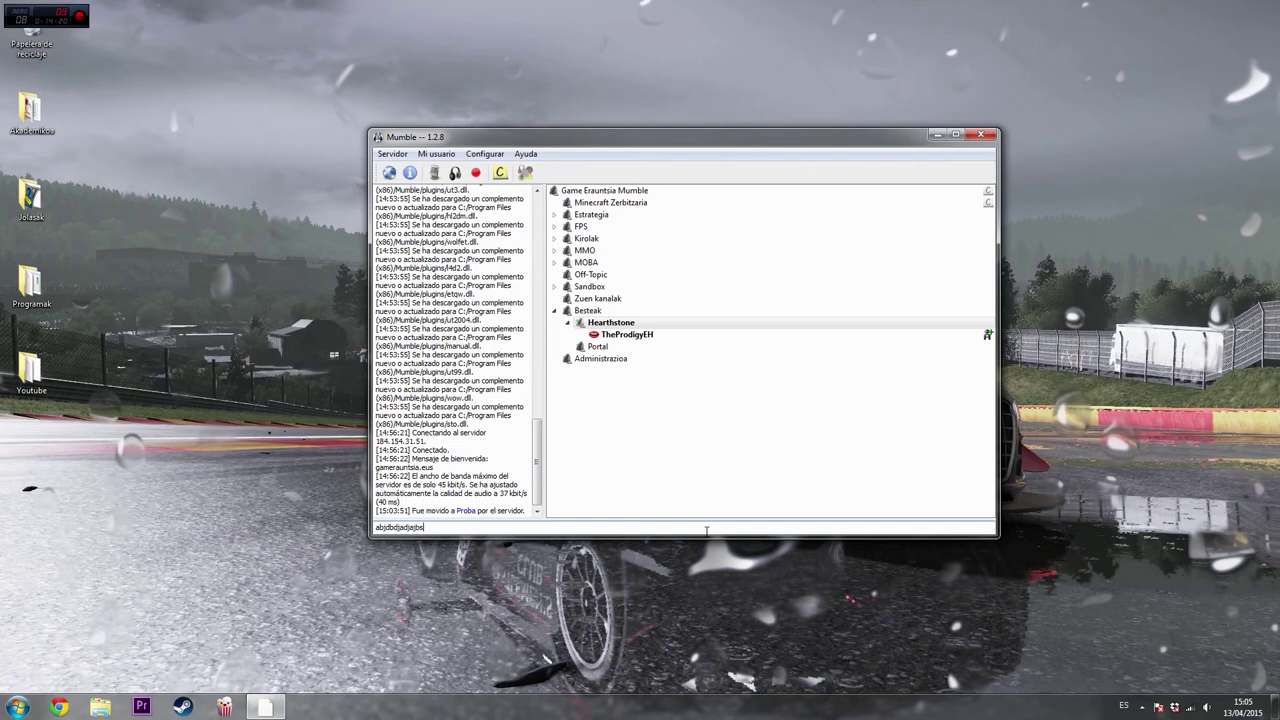
key(Return)
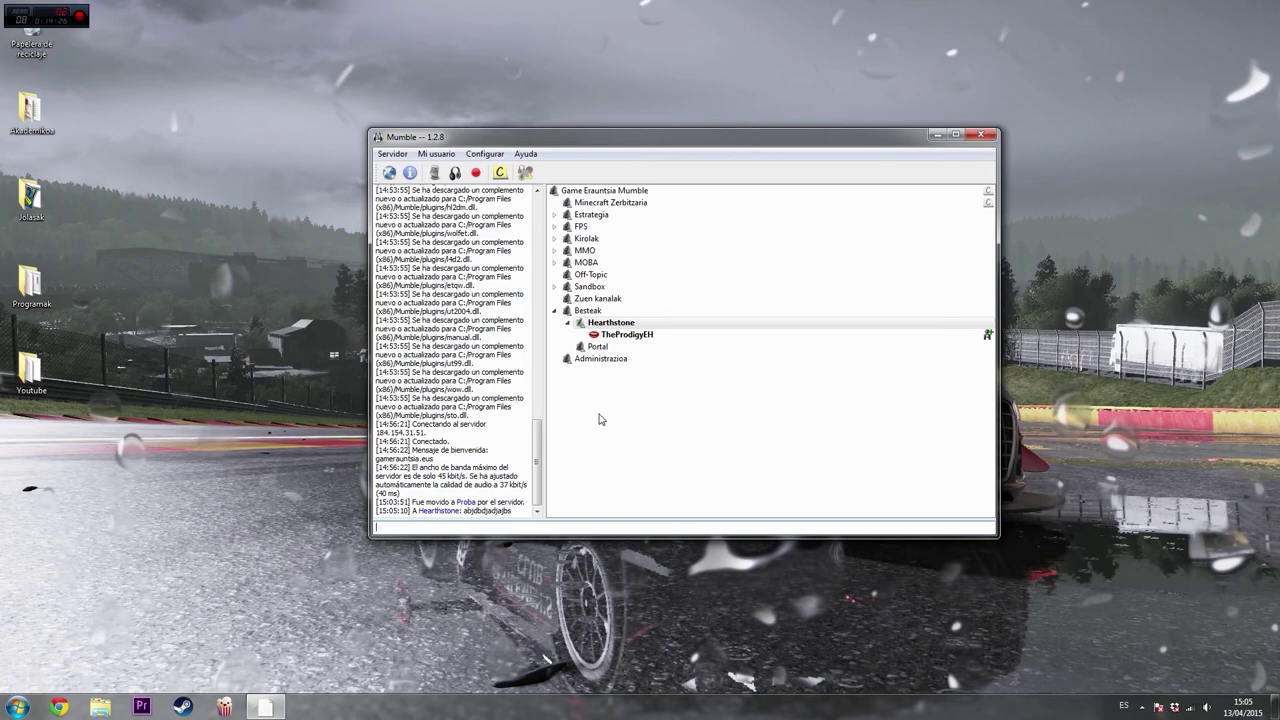
Join the root channel Game Erauntsia Mumble and send it the text message "dbfdh"
right_click(613, 195)
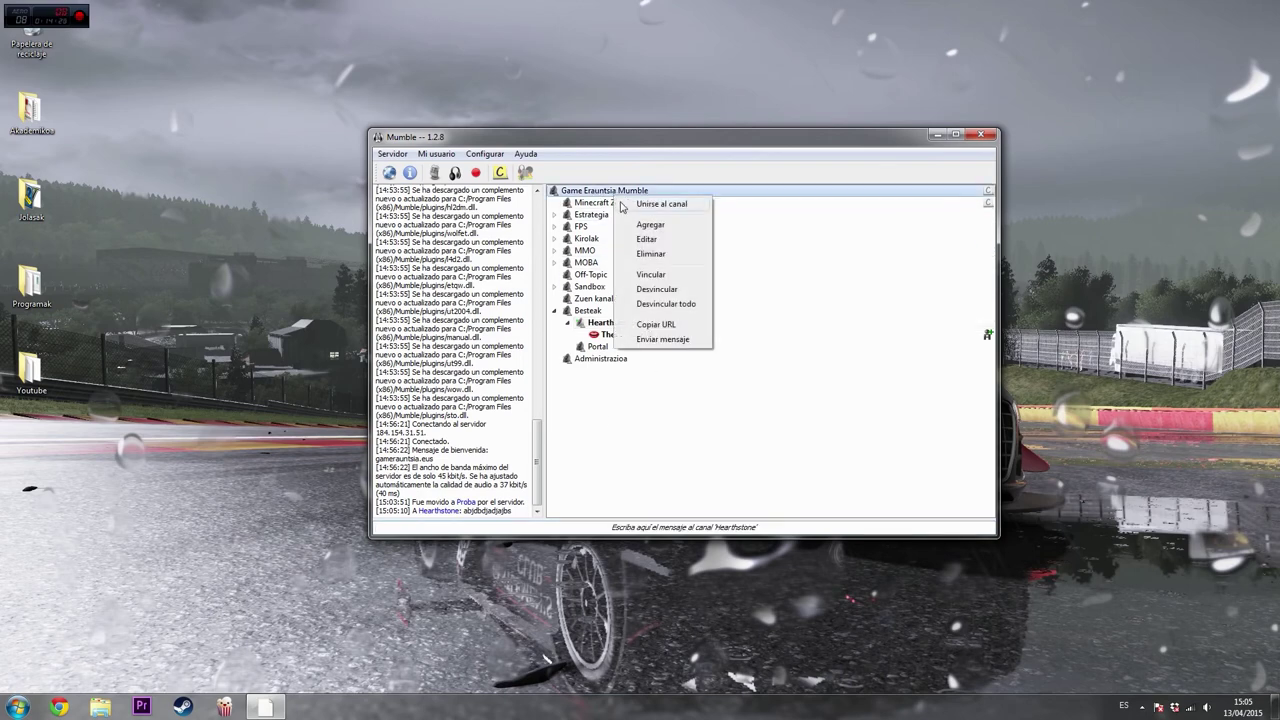
click(655, 204)
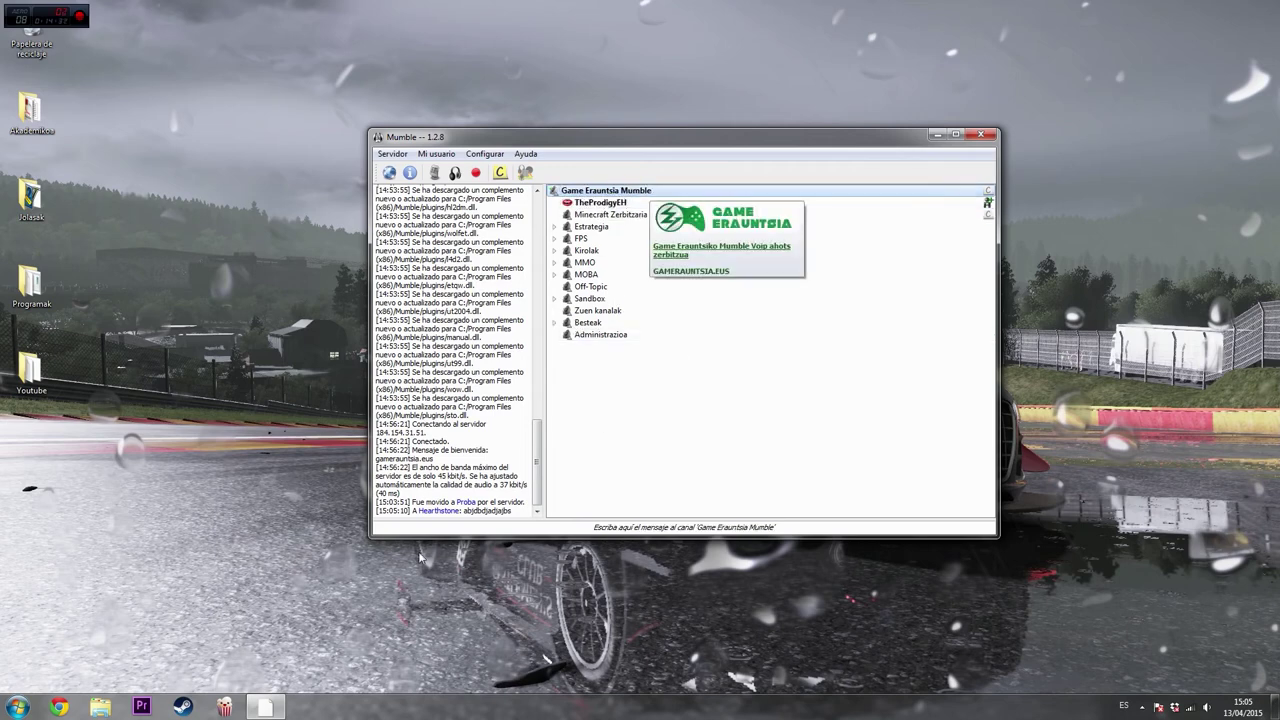
click(437, 527)
text(dbfdh)
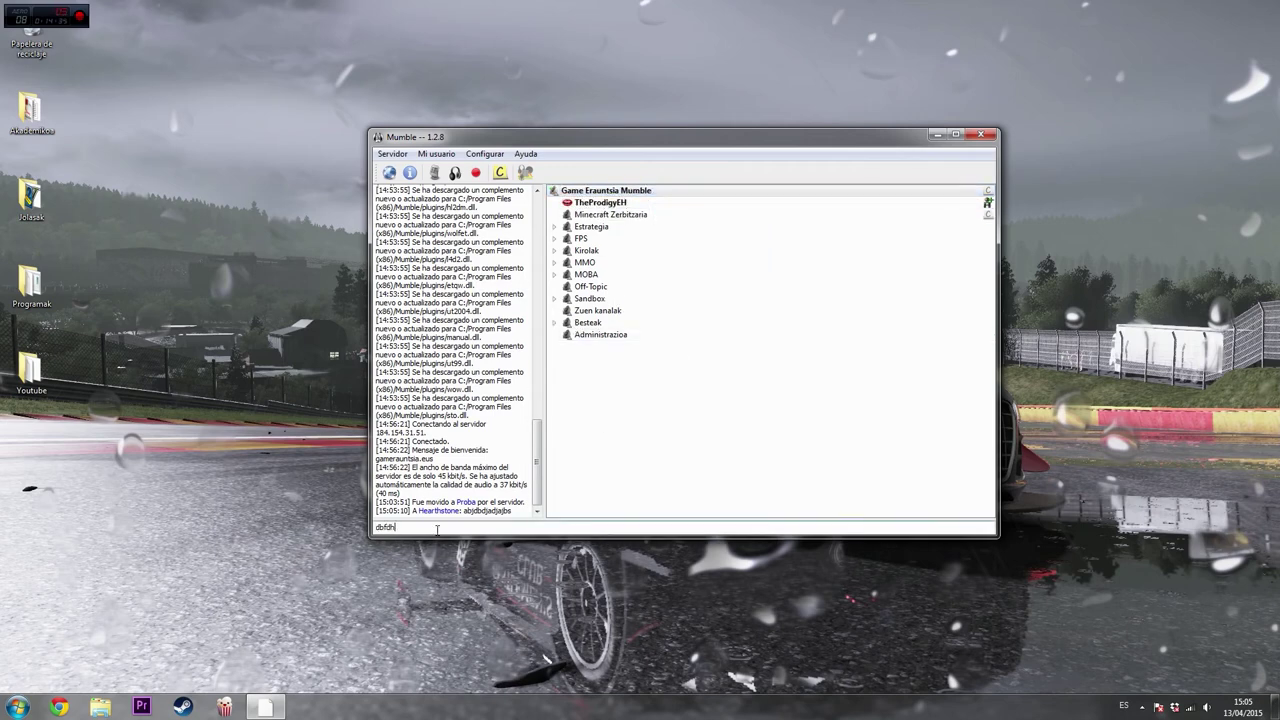
key(Return)
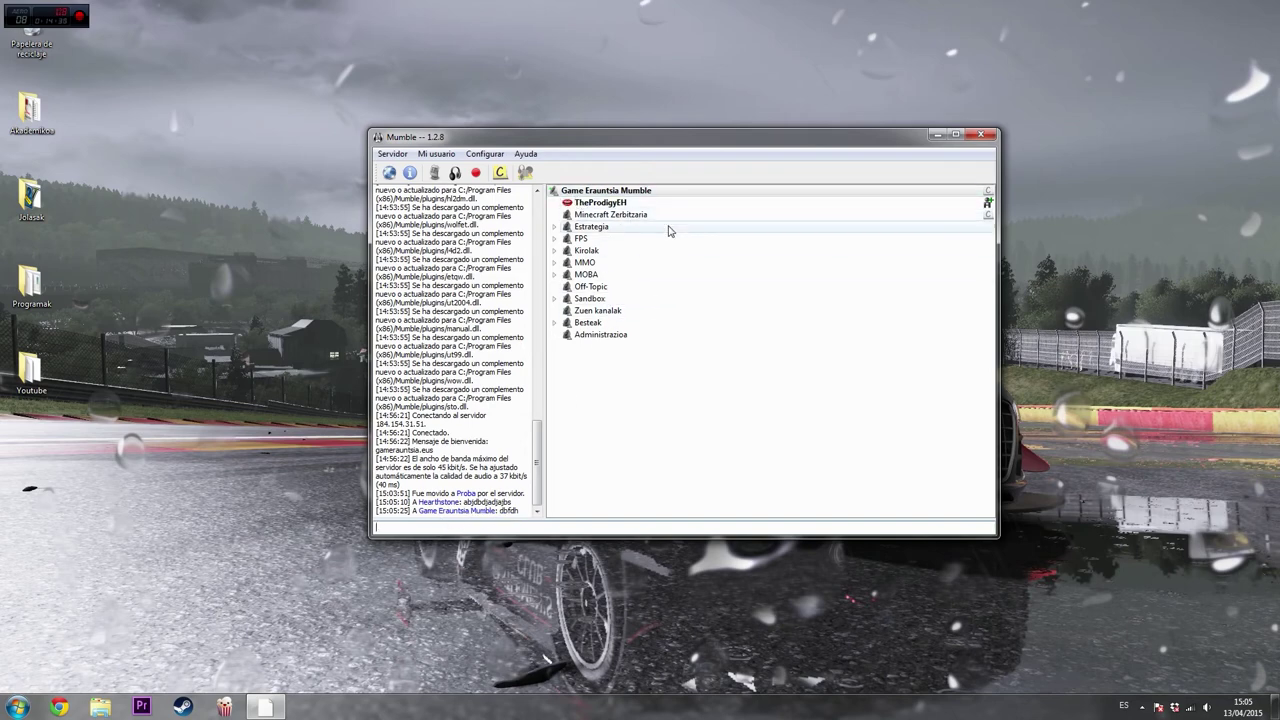
click(554, 227)
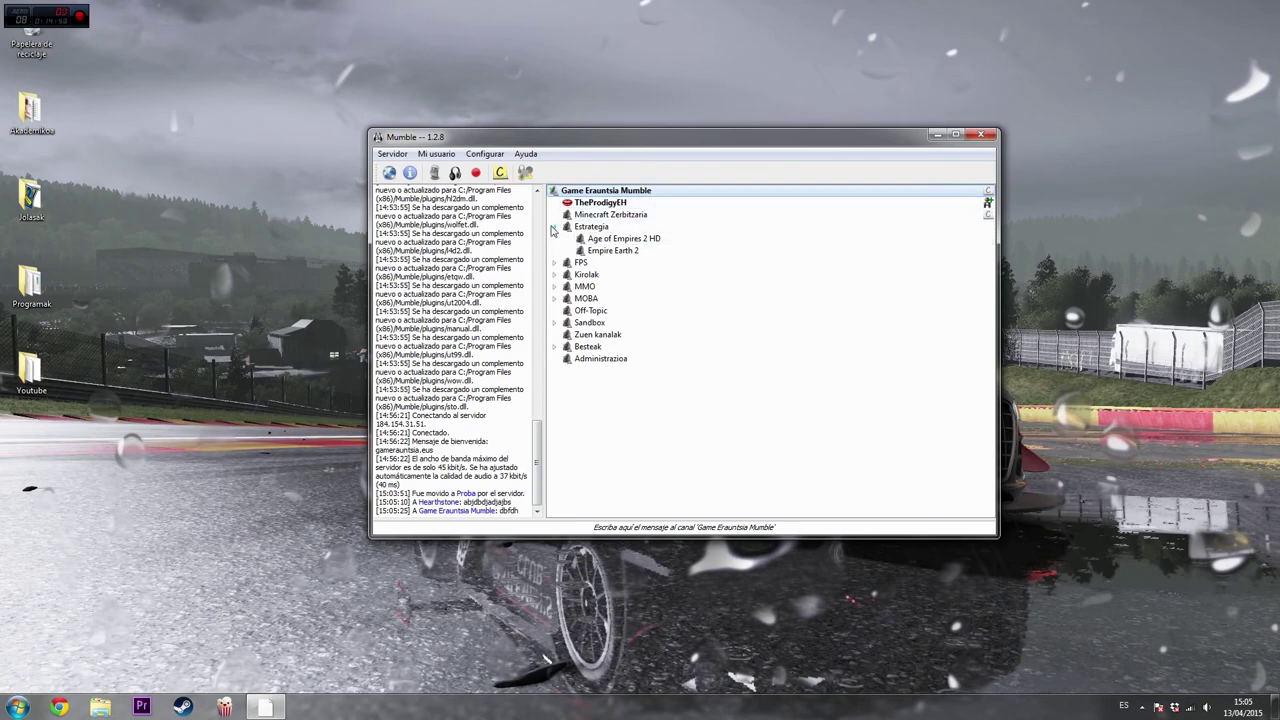
click(553, 227)
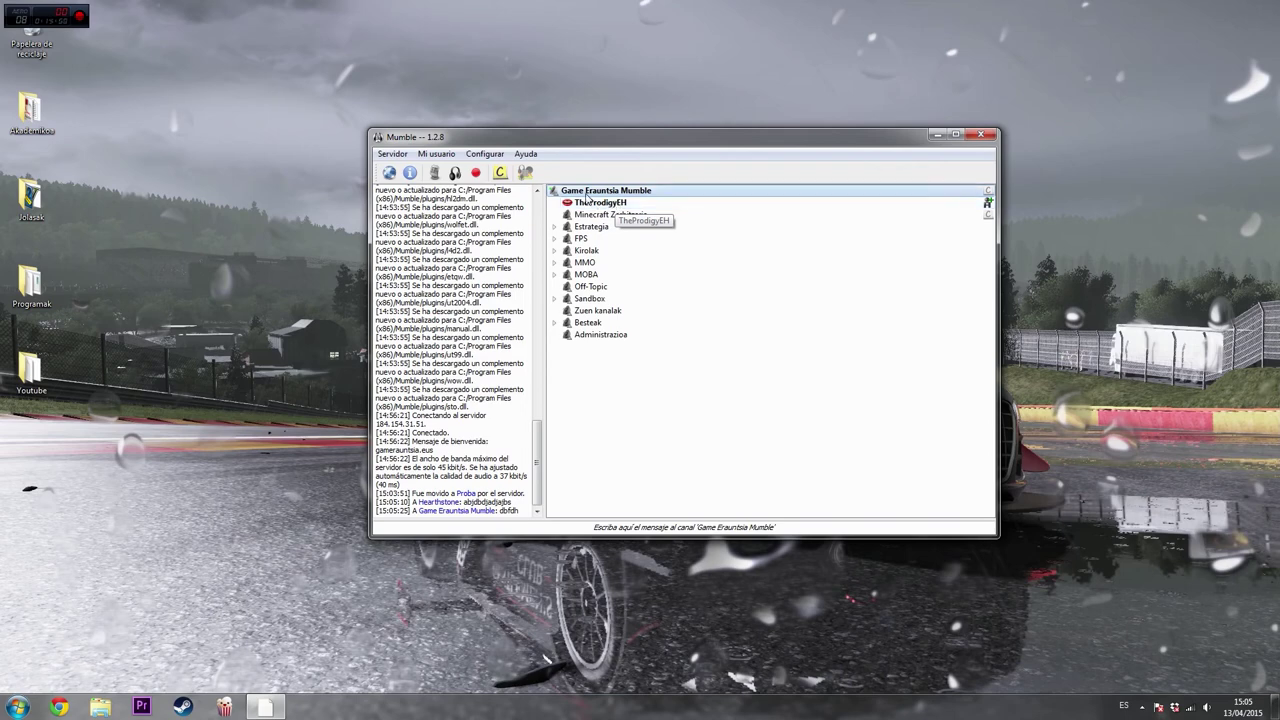
mouse_move(601, 205)
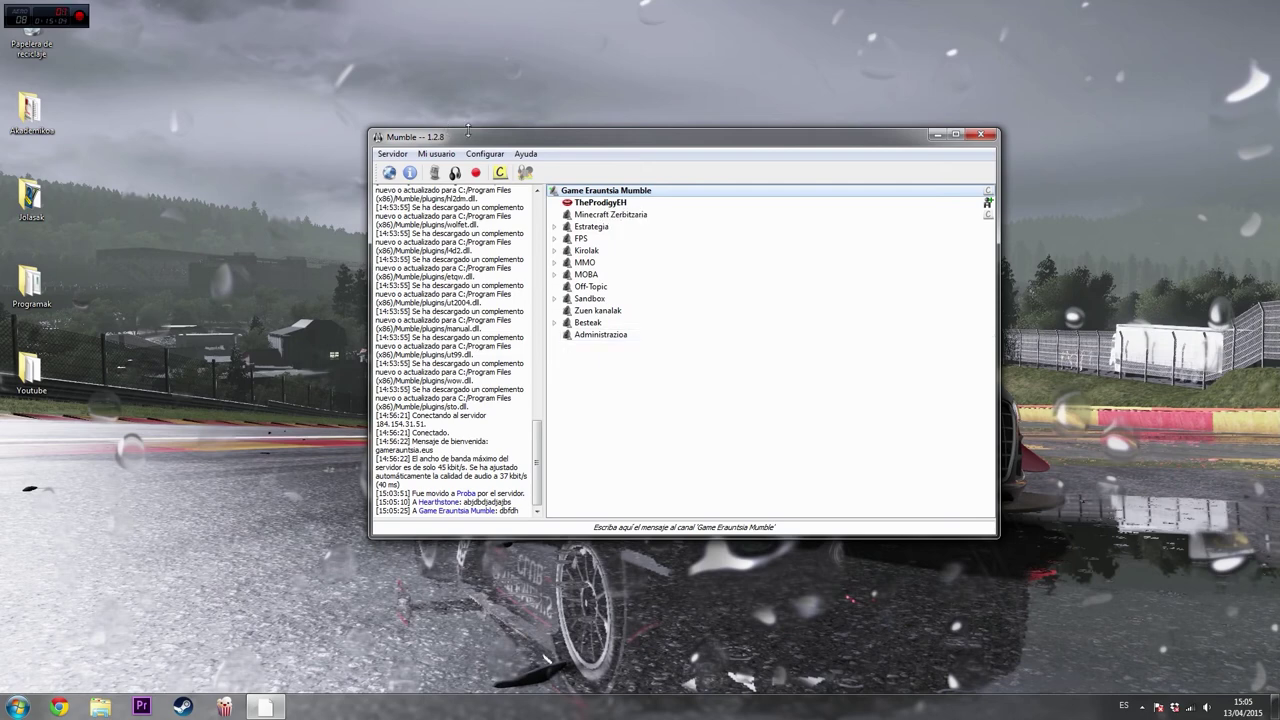
click(398, 155)
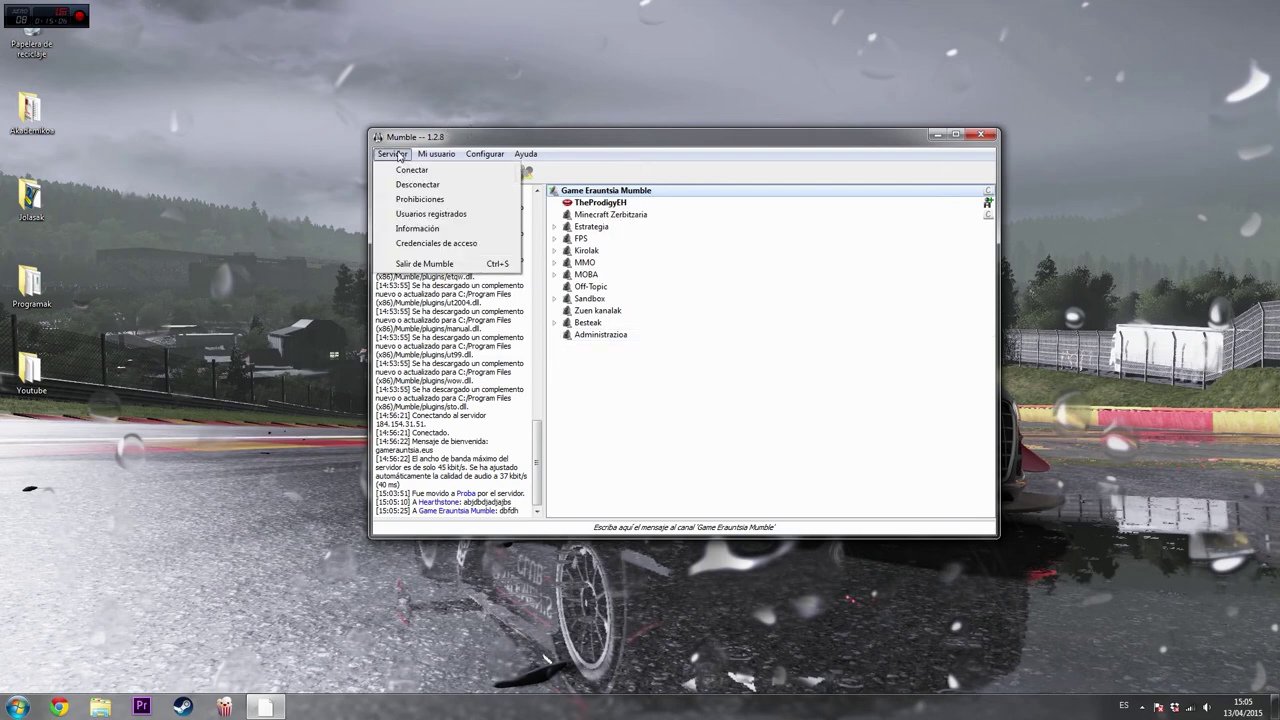
click(612, 458)
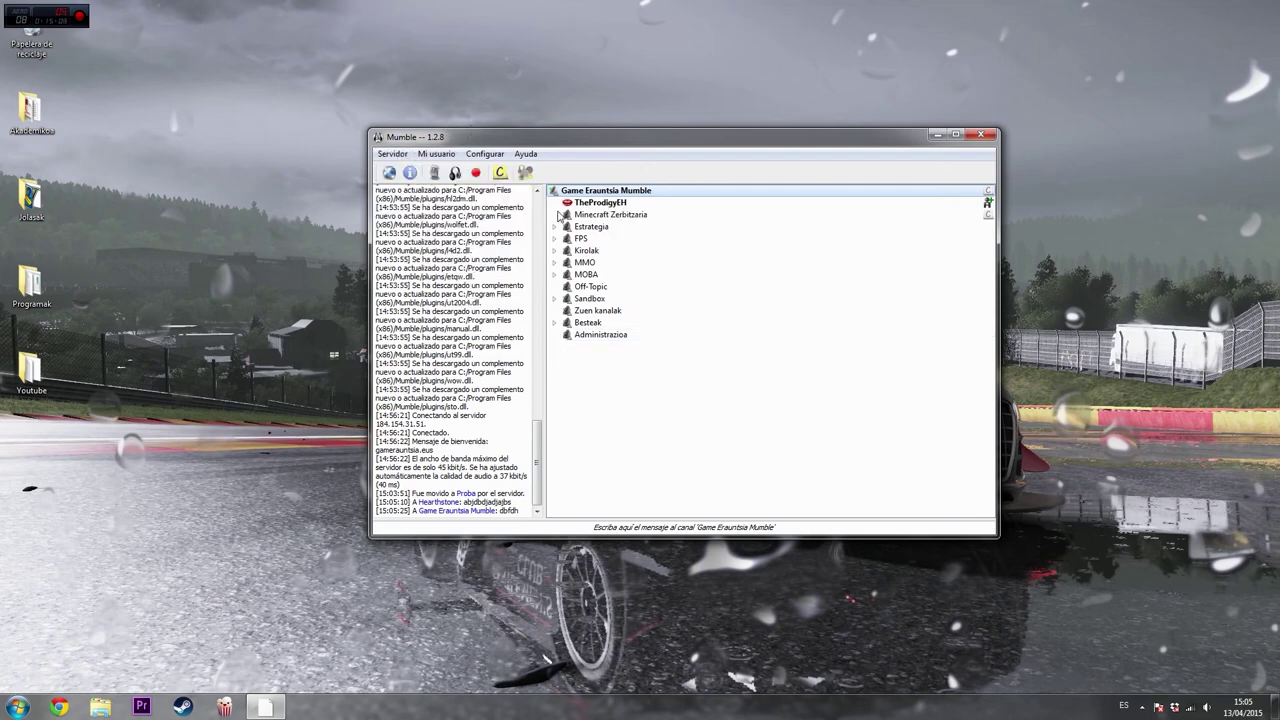
click(499, 156)
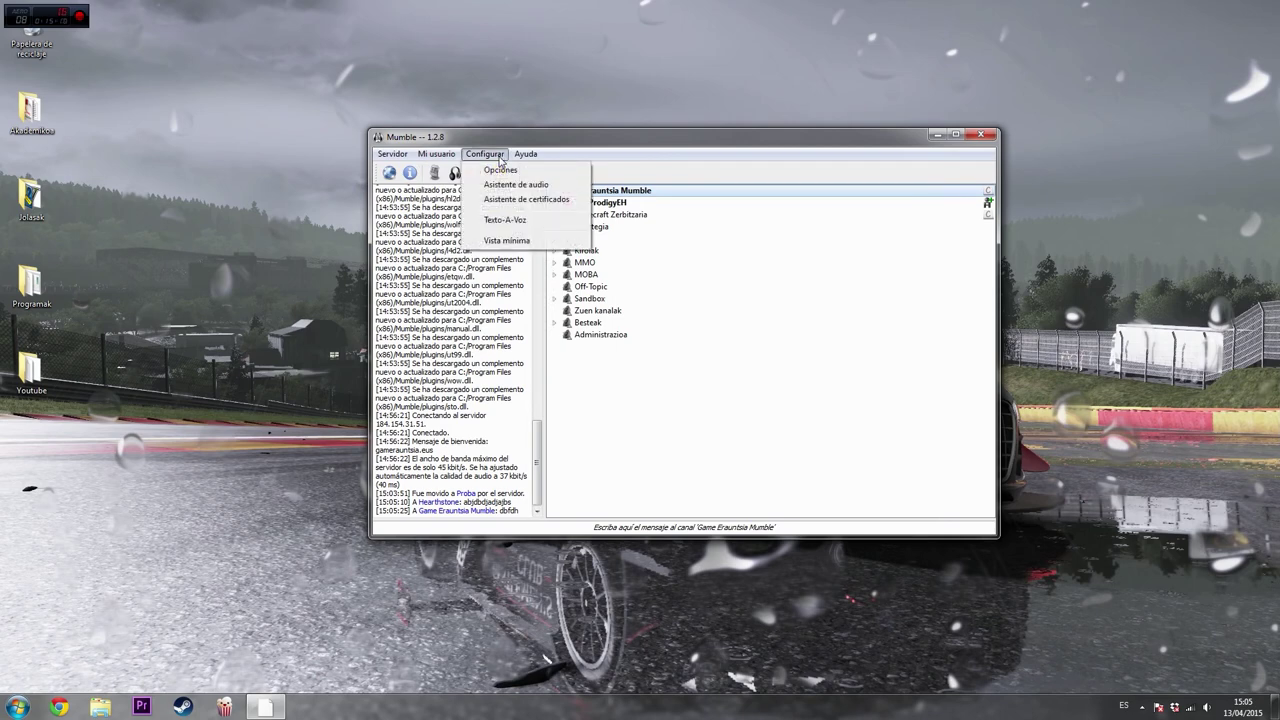
click(562, 153)
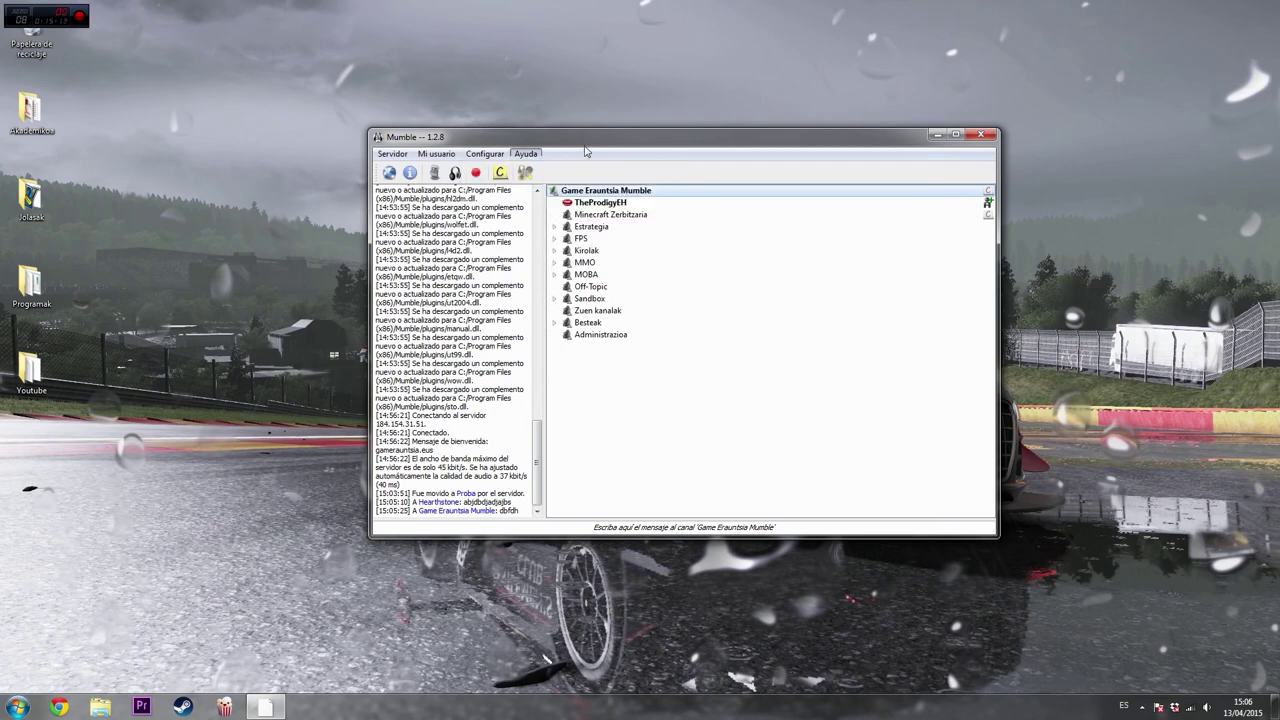
click(486, 156)
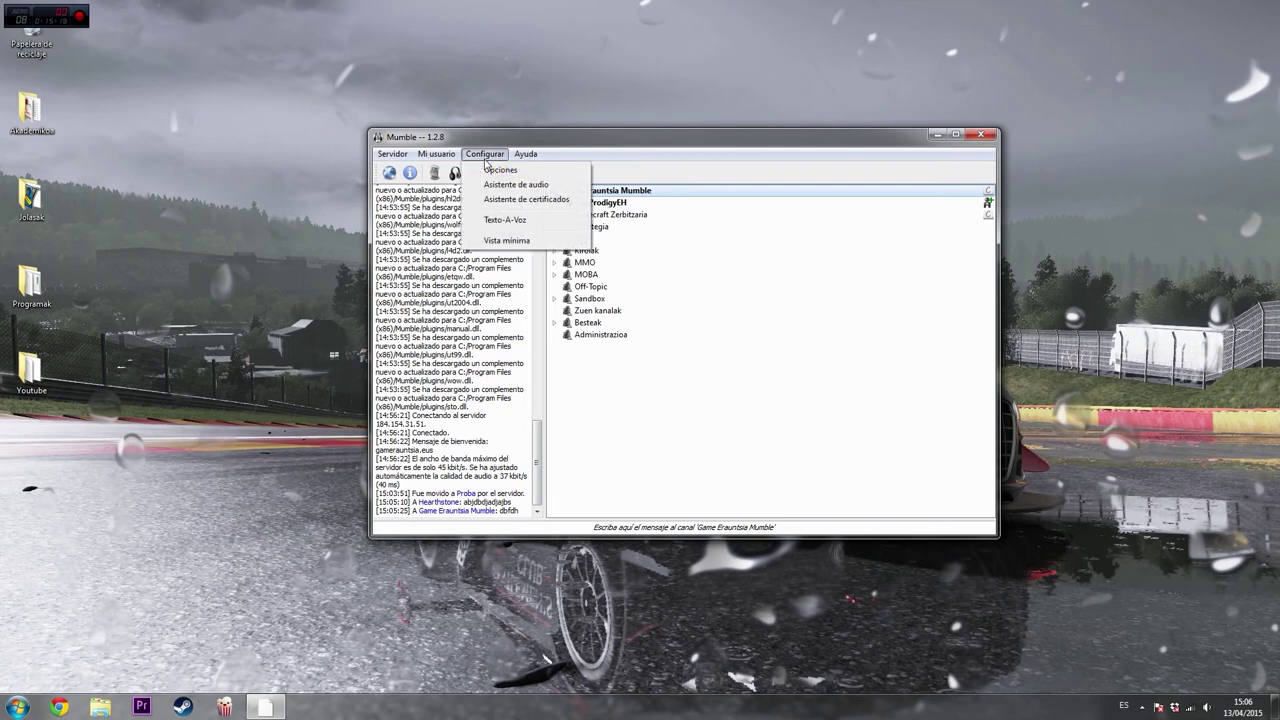
key(Escape)
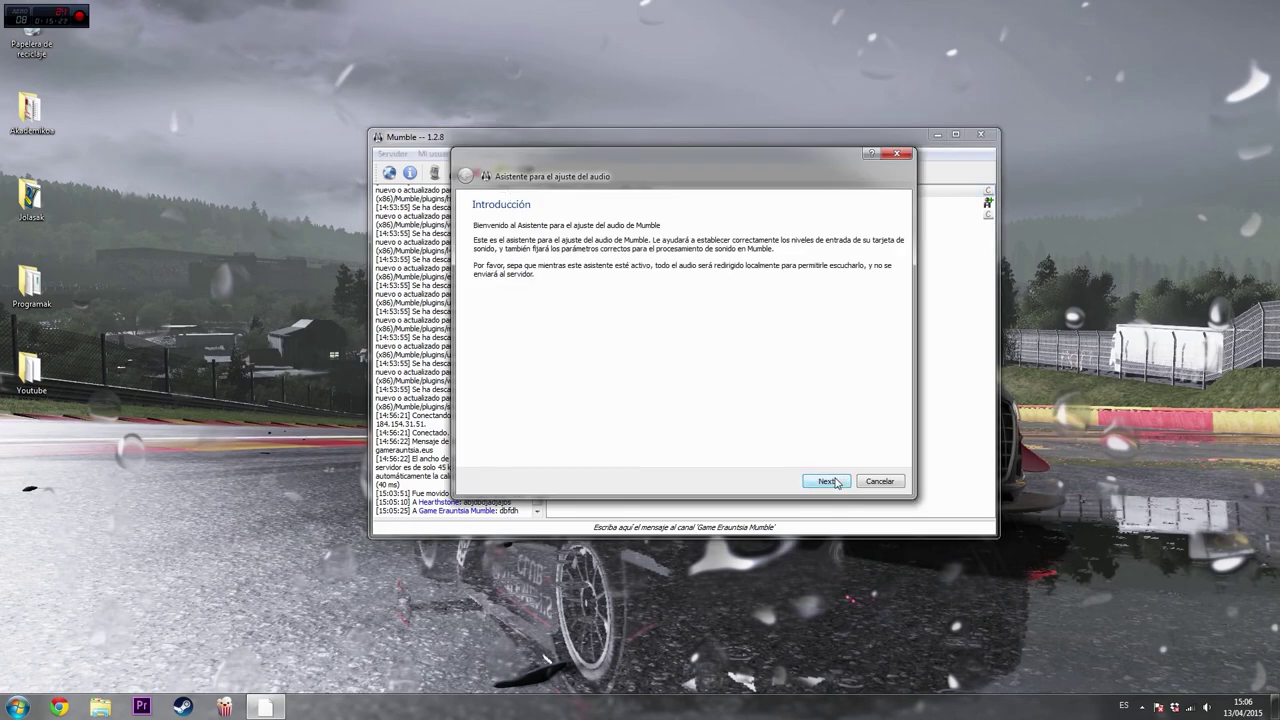
click(827, 481)
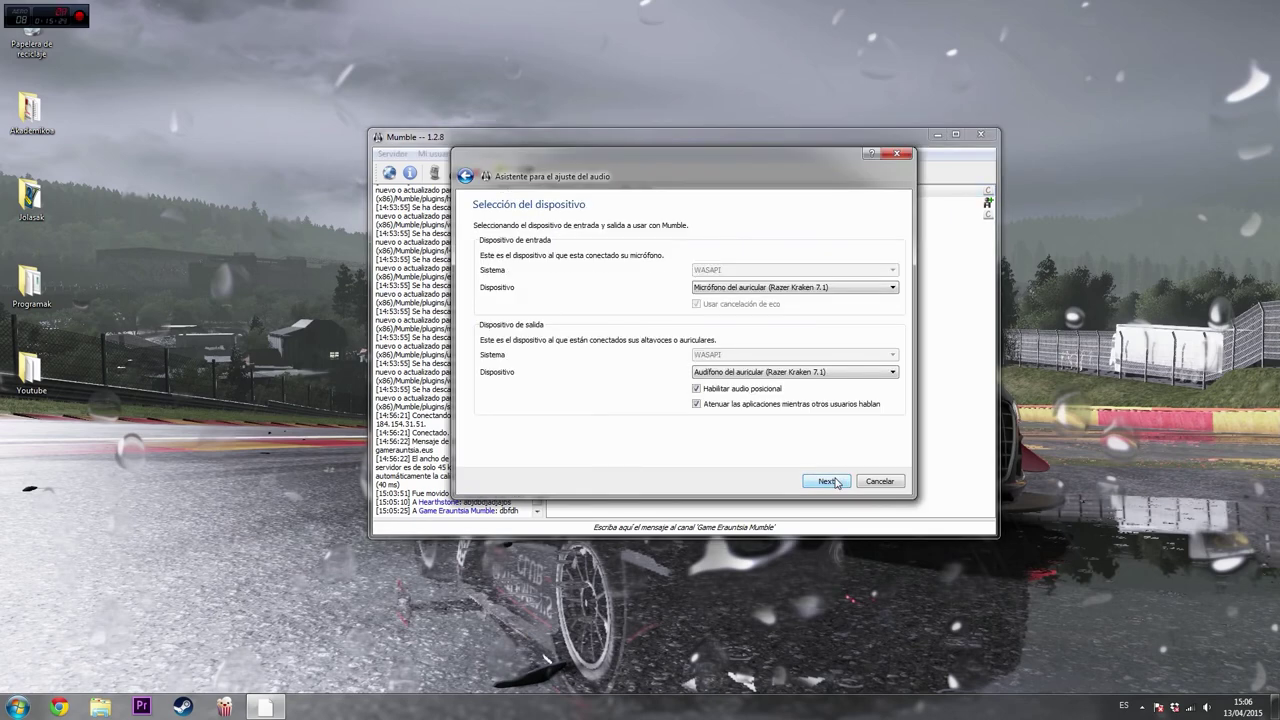
click(876, 482)
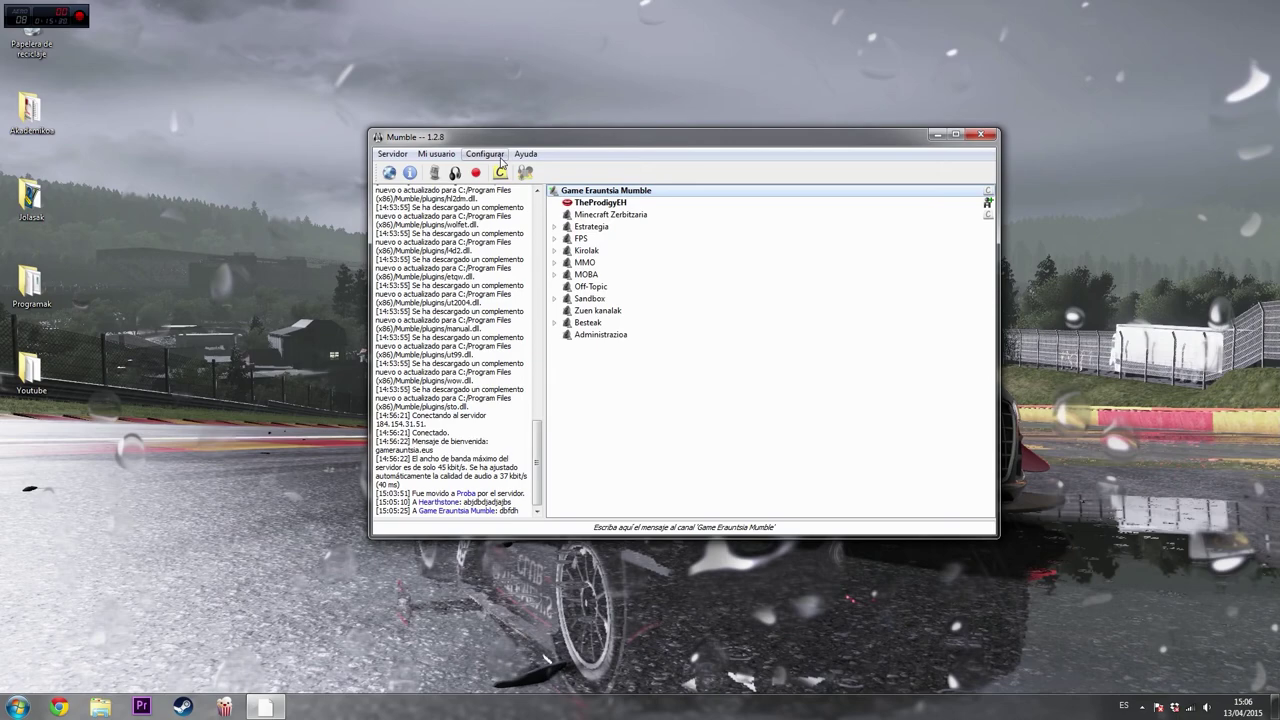
click(502, 157)
click(516, 186)
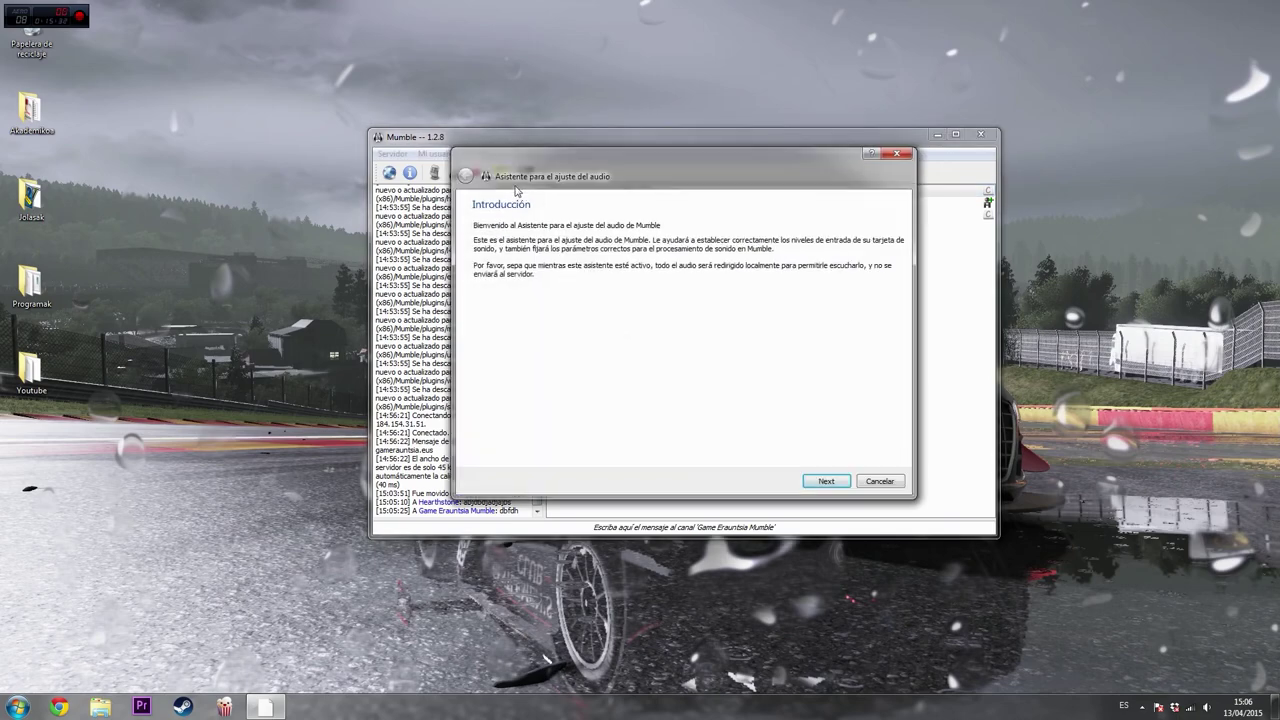
click(842, 480)
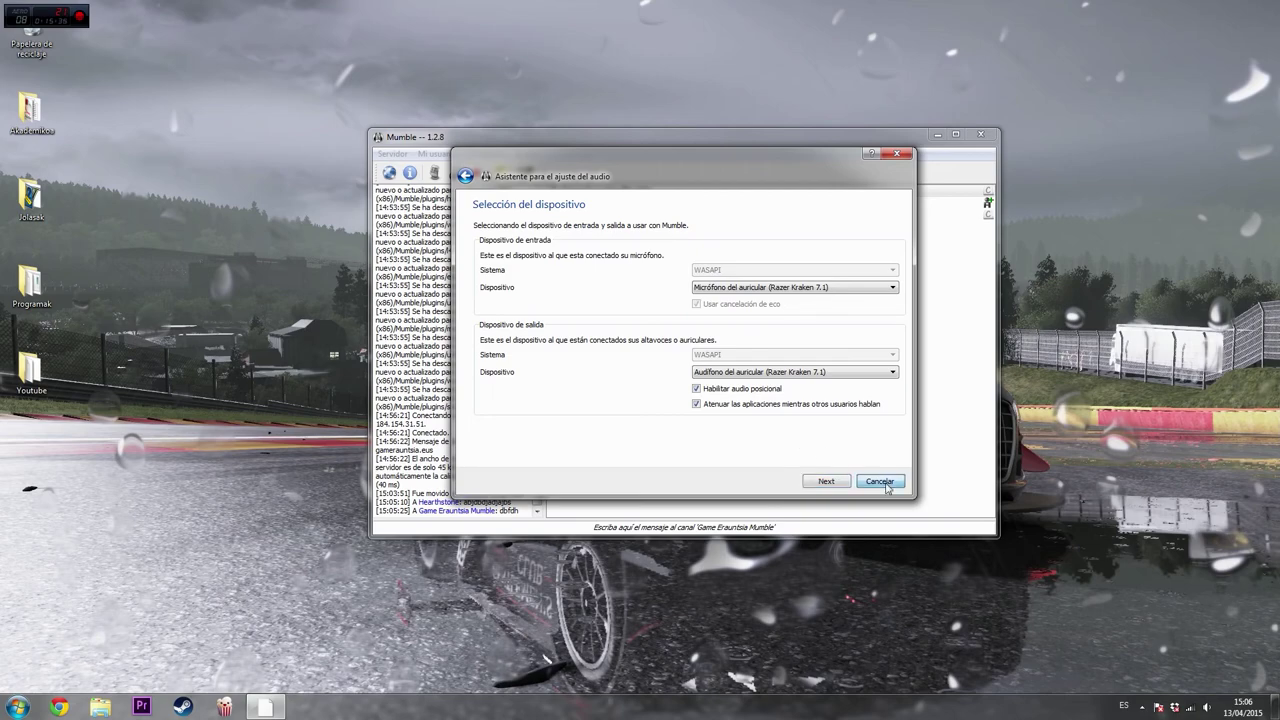
click(880, 482)
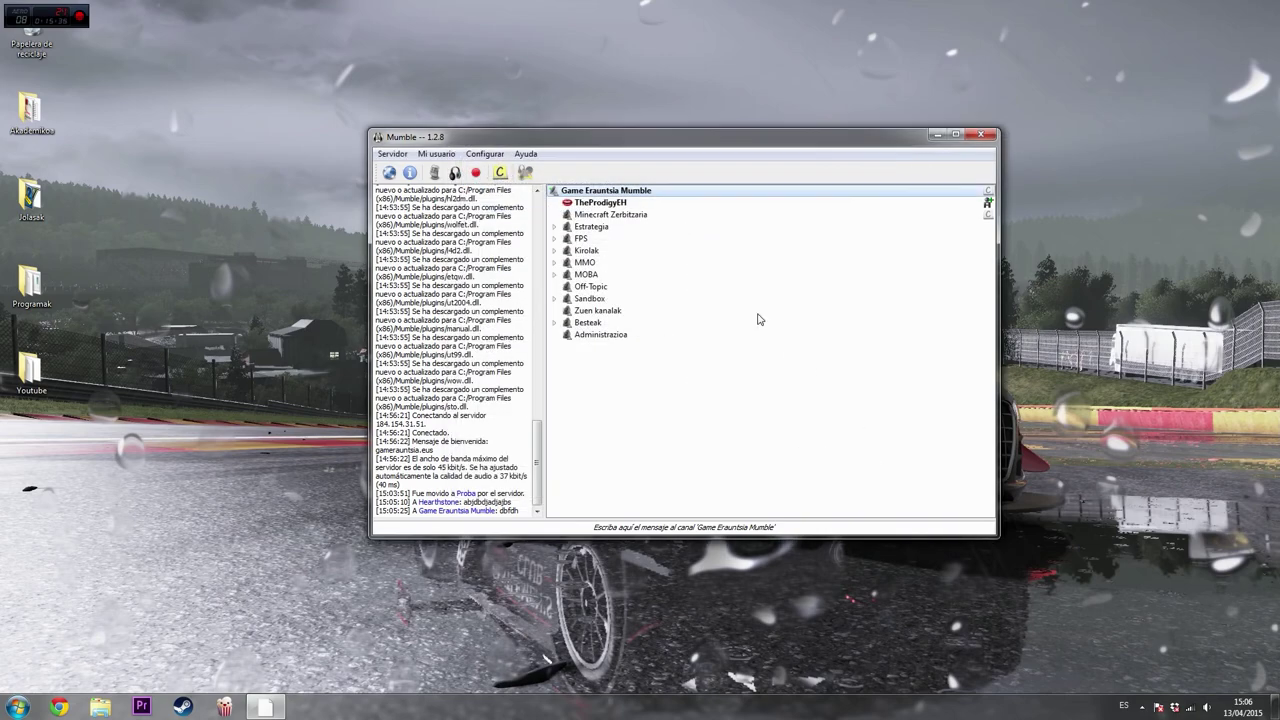
In the audio wizard, choose the Razer Kraken 7.1 microphone for input and its headphones for output, and continue to the device tuning page
click(484, 155)
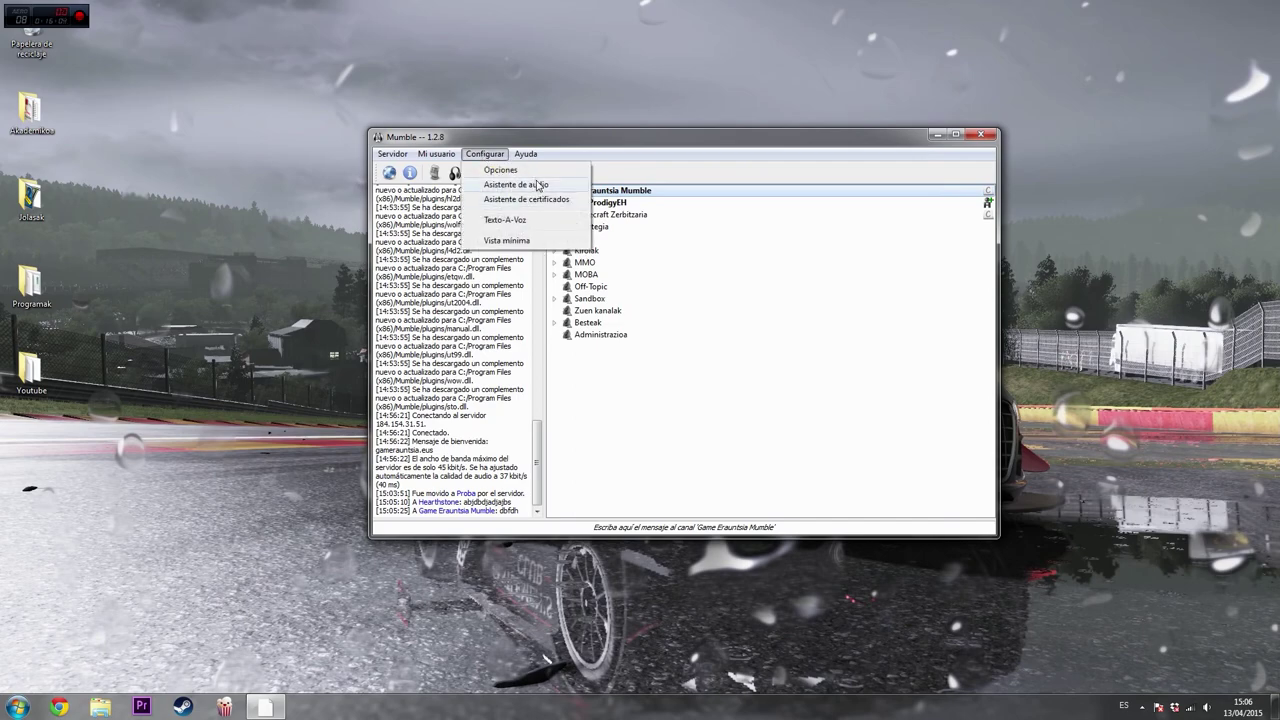
click(538, 185)
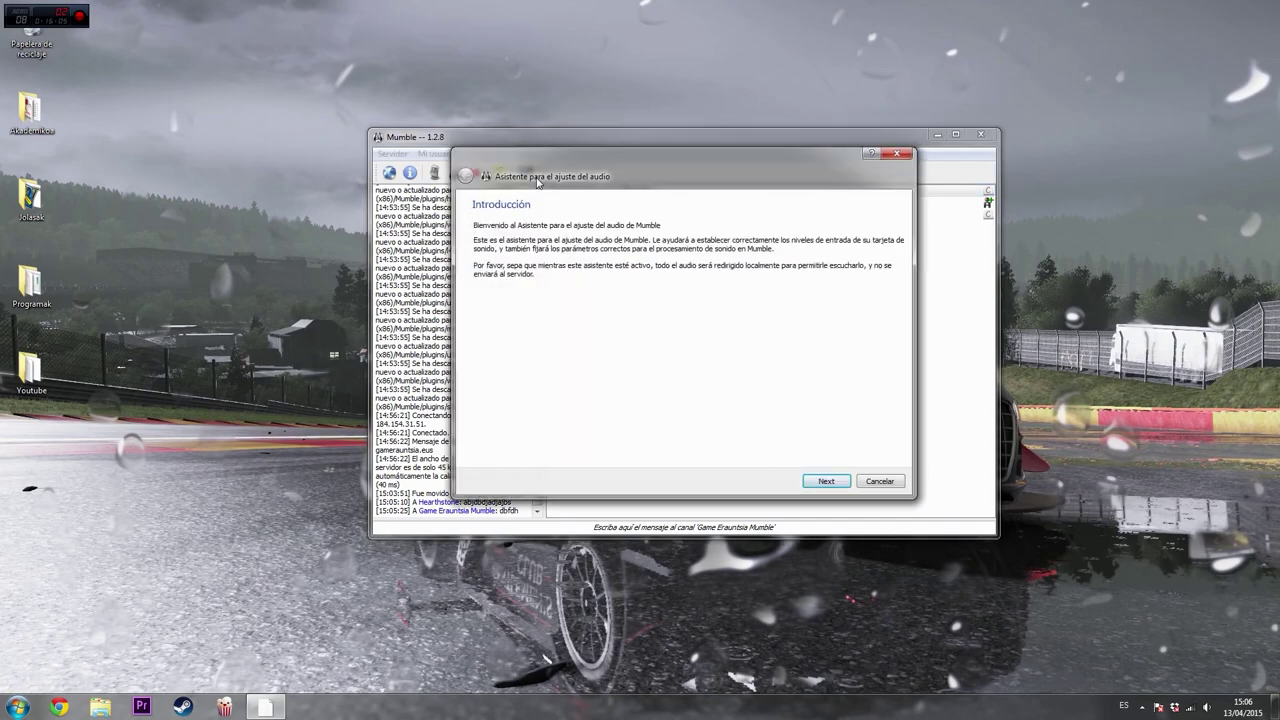
click(825, 482)
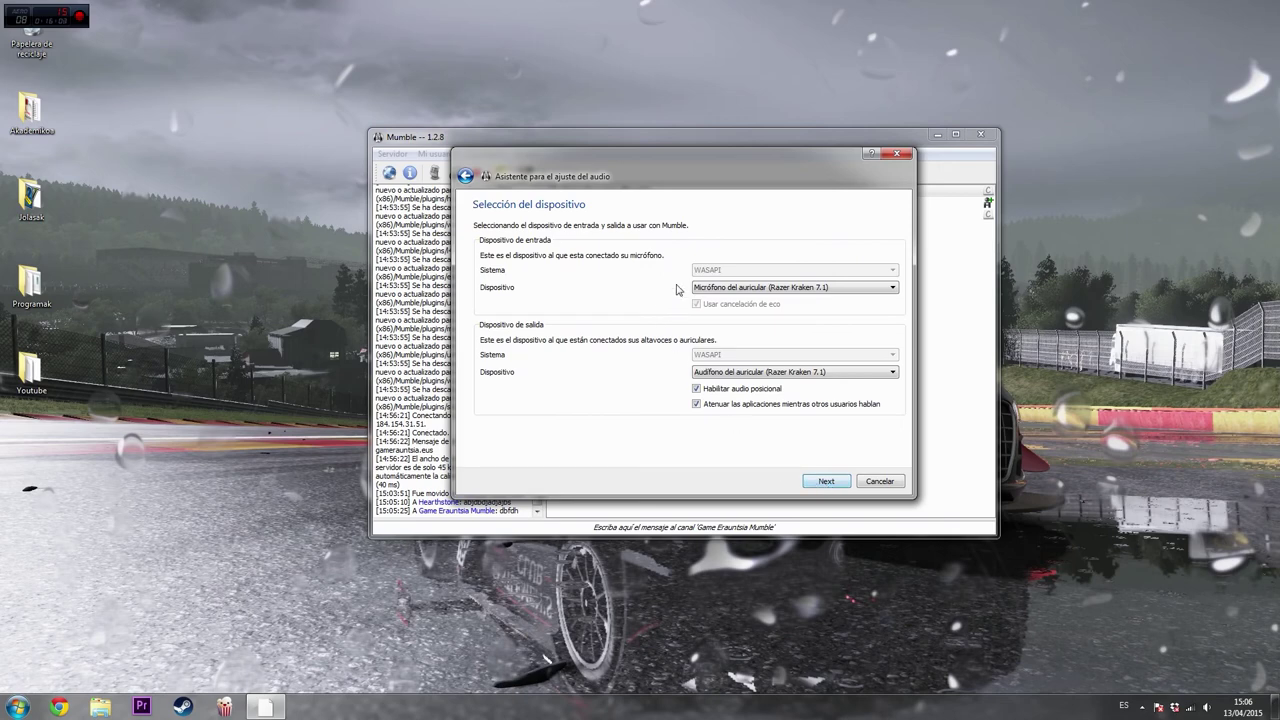
click(800, 288)
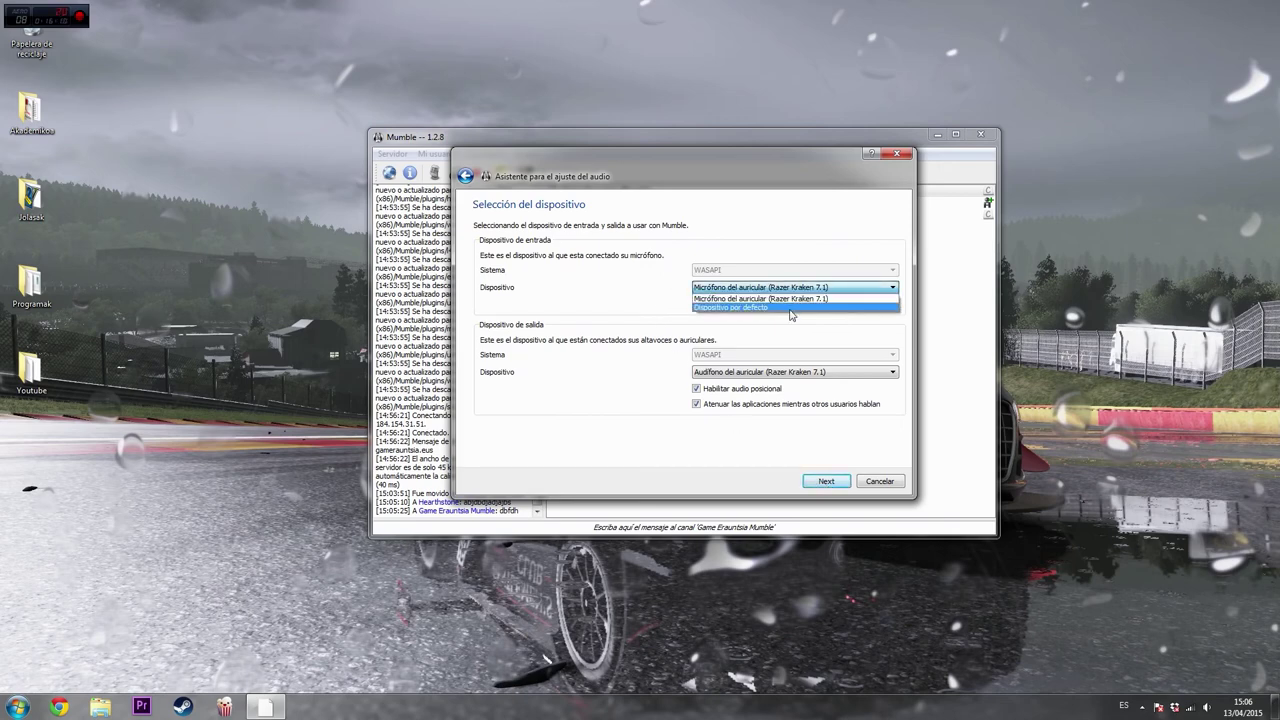
click(790, 299)
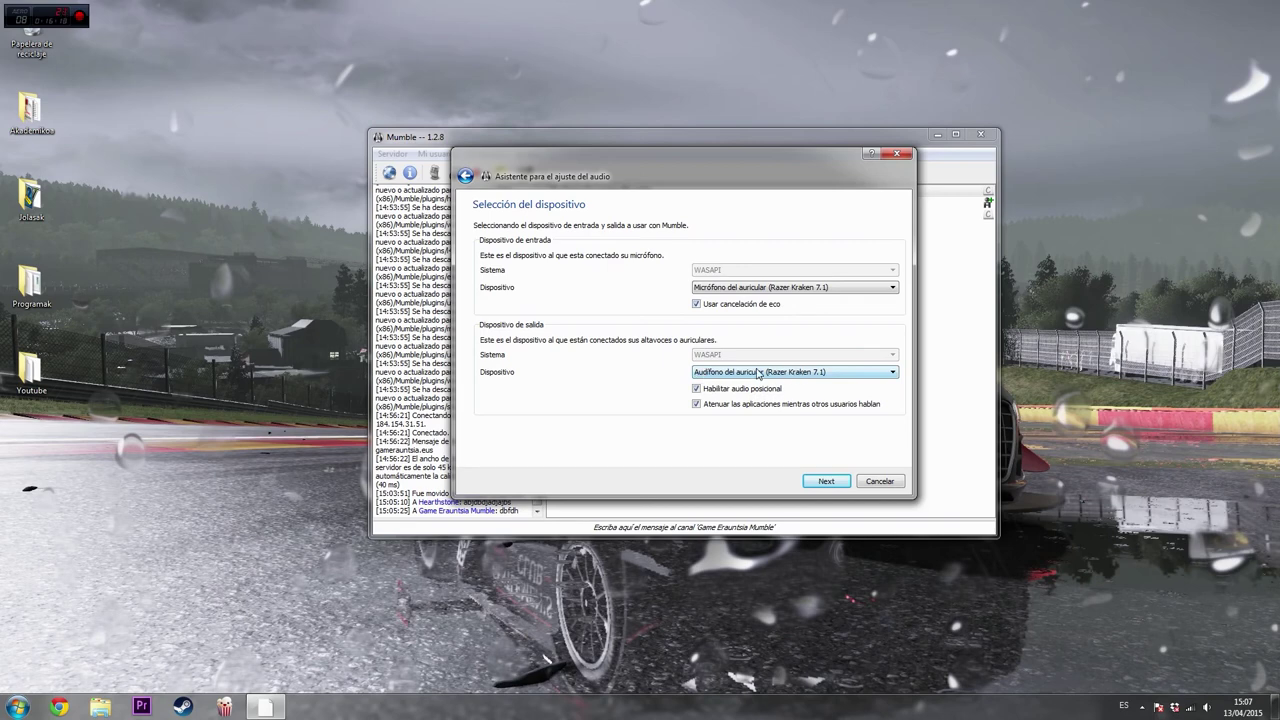
click(800, 373)
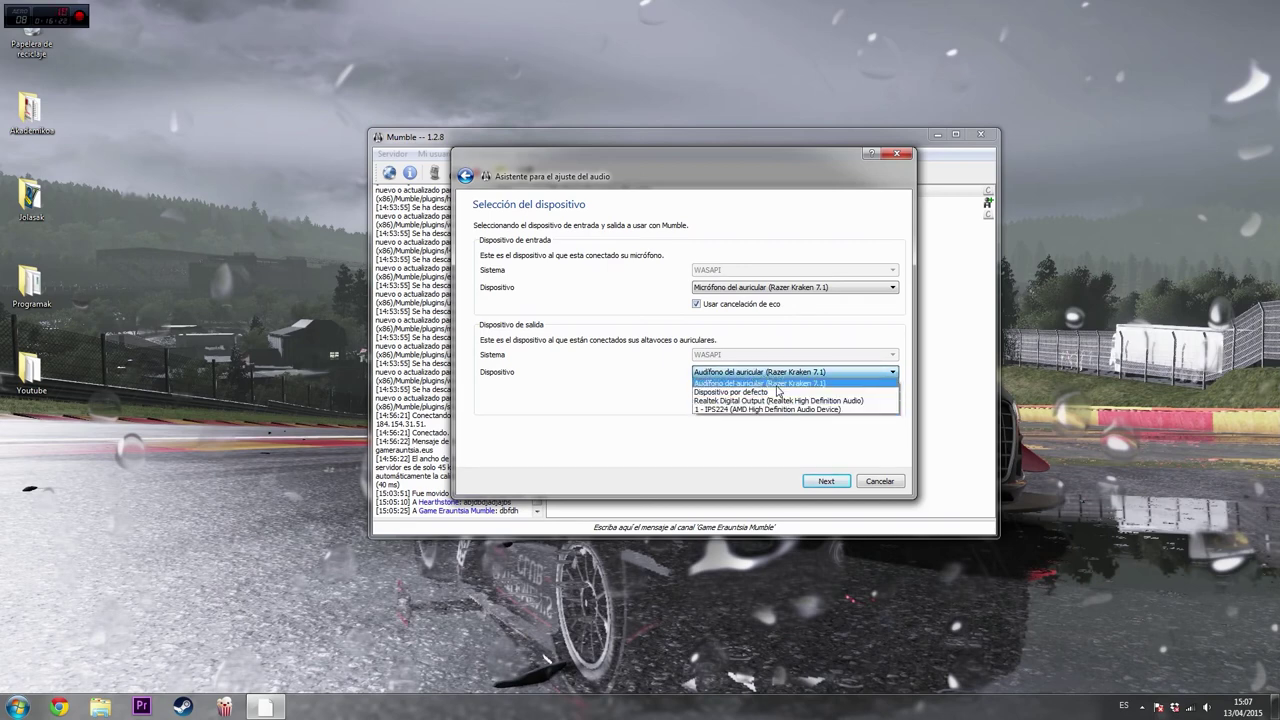
click(777, 385)
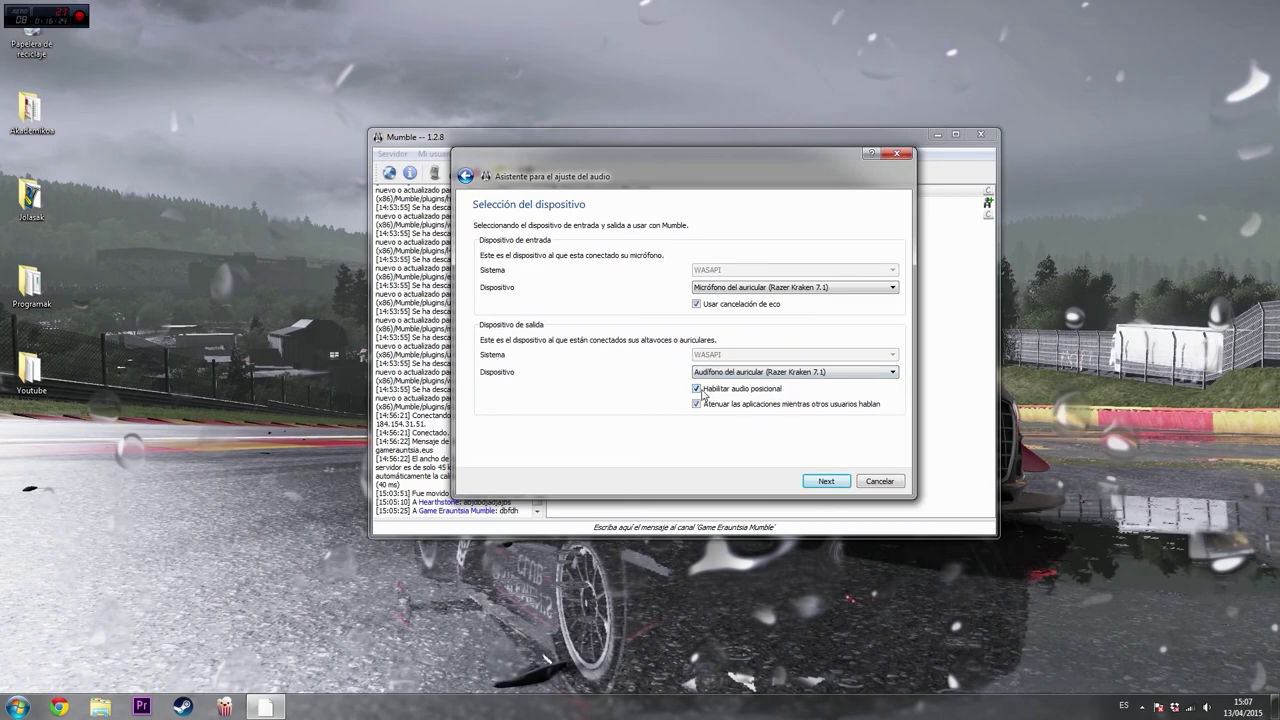
click(825, 482)
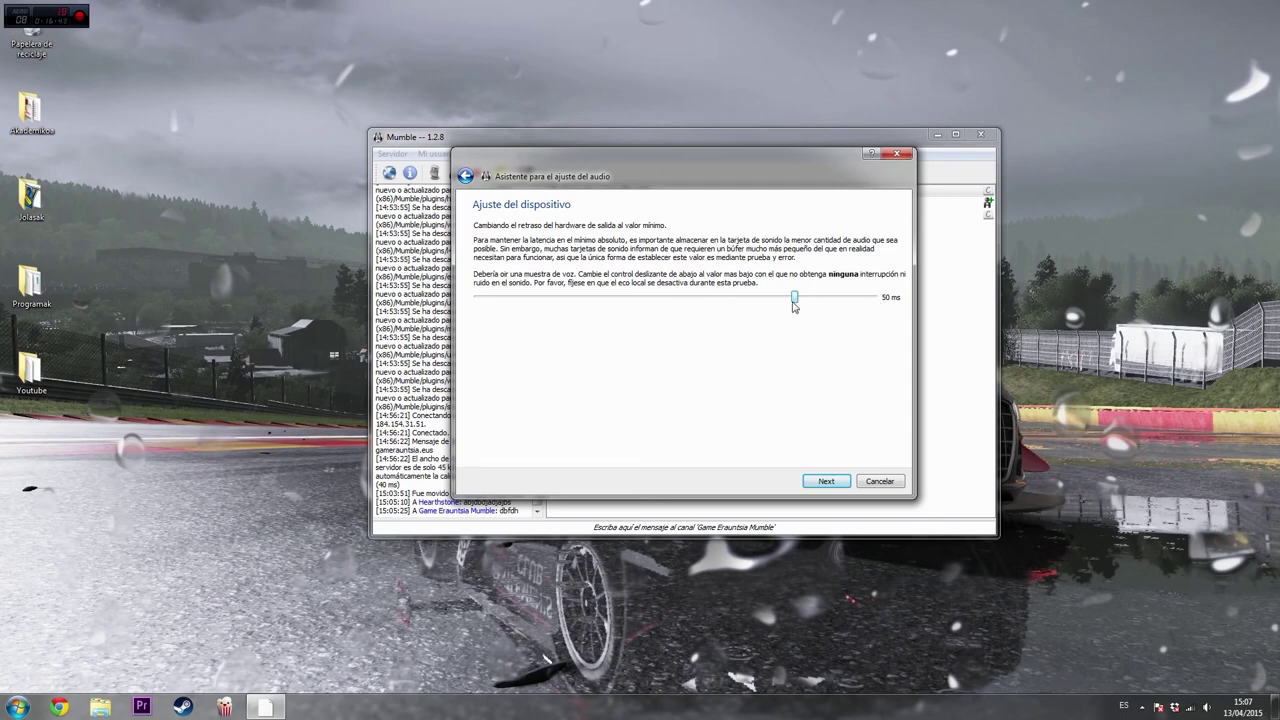
Finish the audio wizard with a 50 ms output delay, keeping signal-to-noise voice detection, personalized quality, headphone positional audio and anonymous statistics
mouse_move(795, 298)
mouse_down()
mouse_move(556, 306)
mouse_move(794, 299)
mouse_up()
click(826, 481)
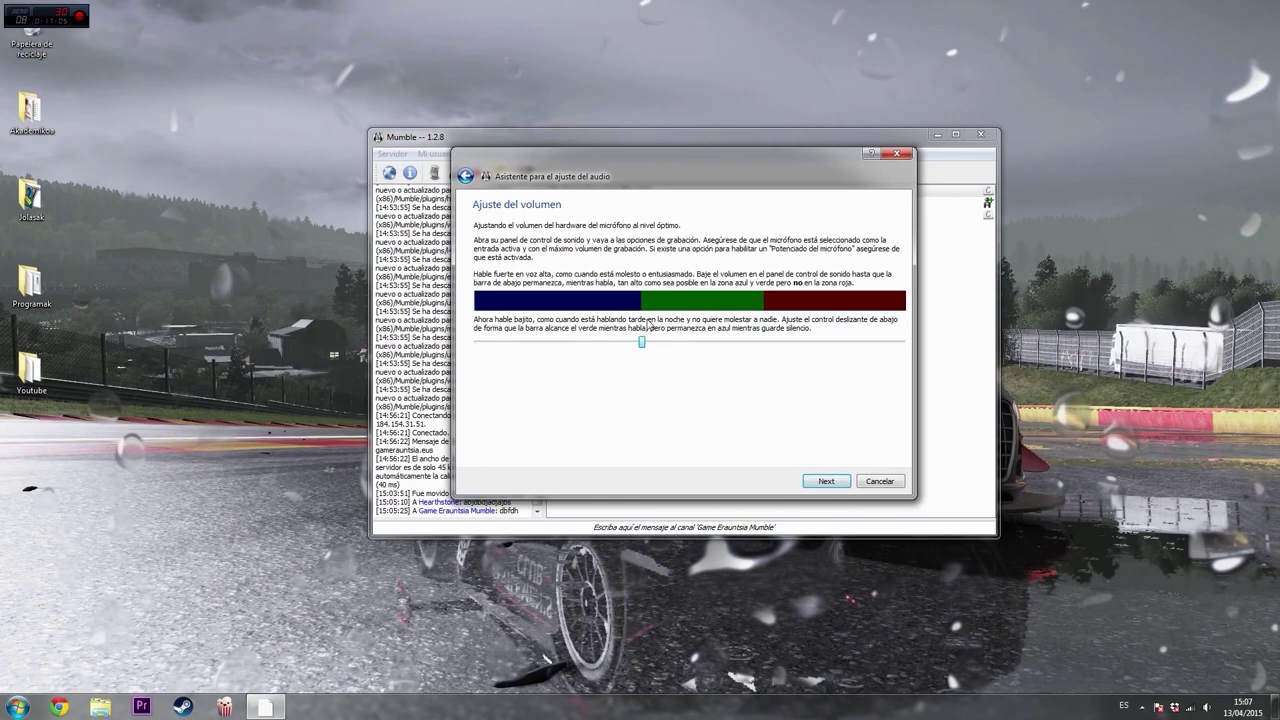
click(828, 483)
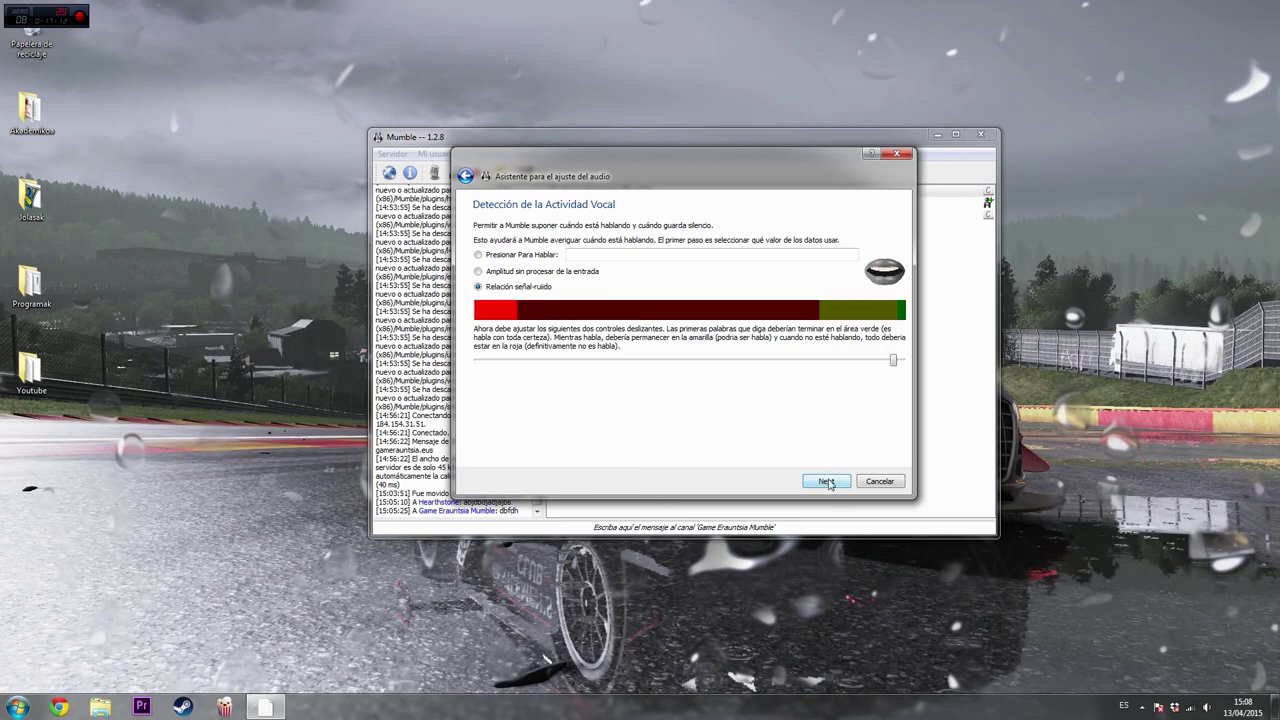
click(828, 484)
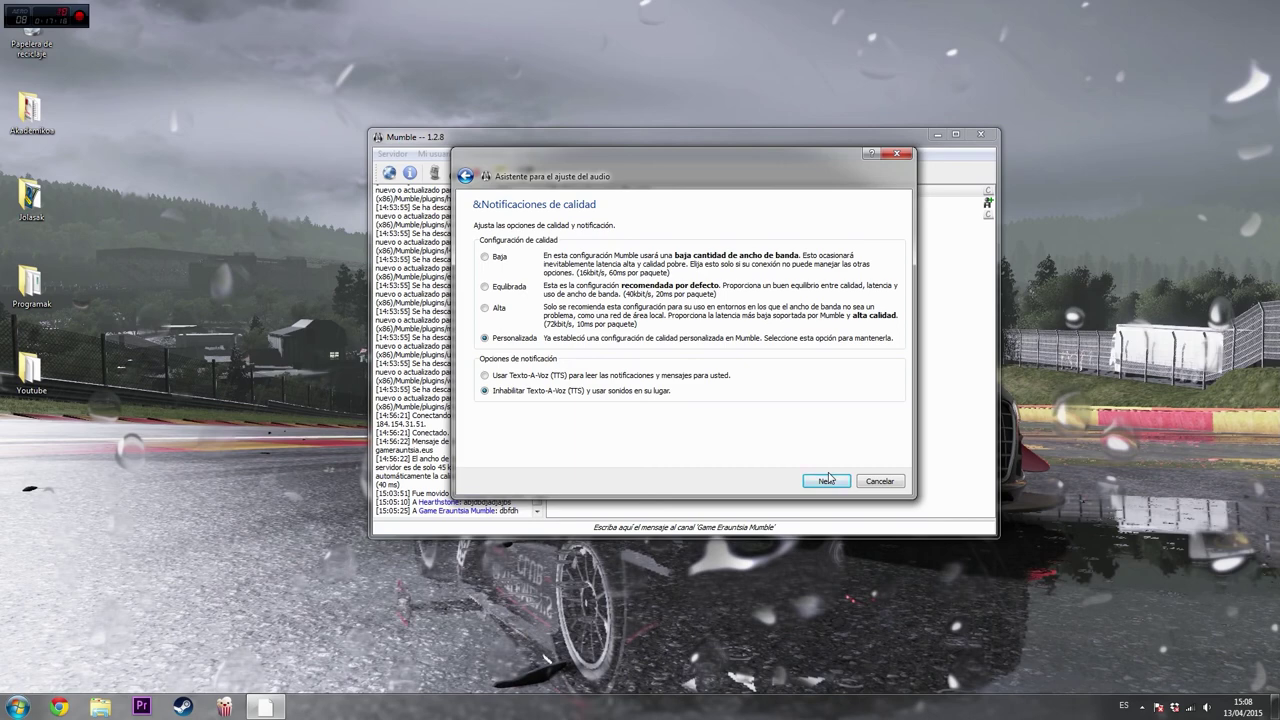
click(827, 483)
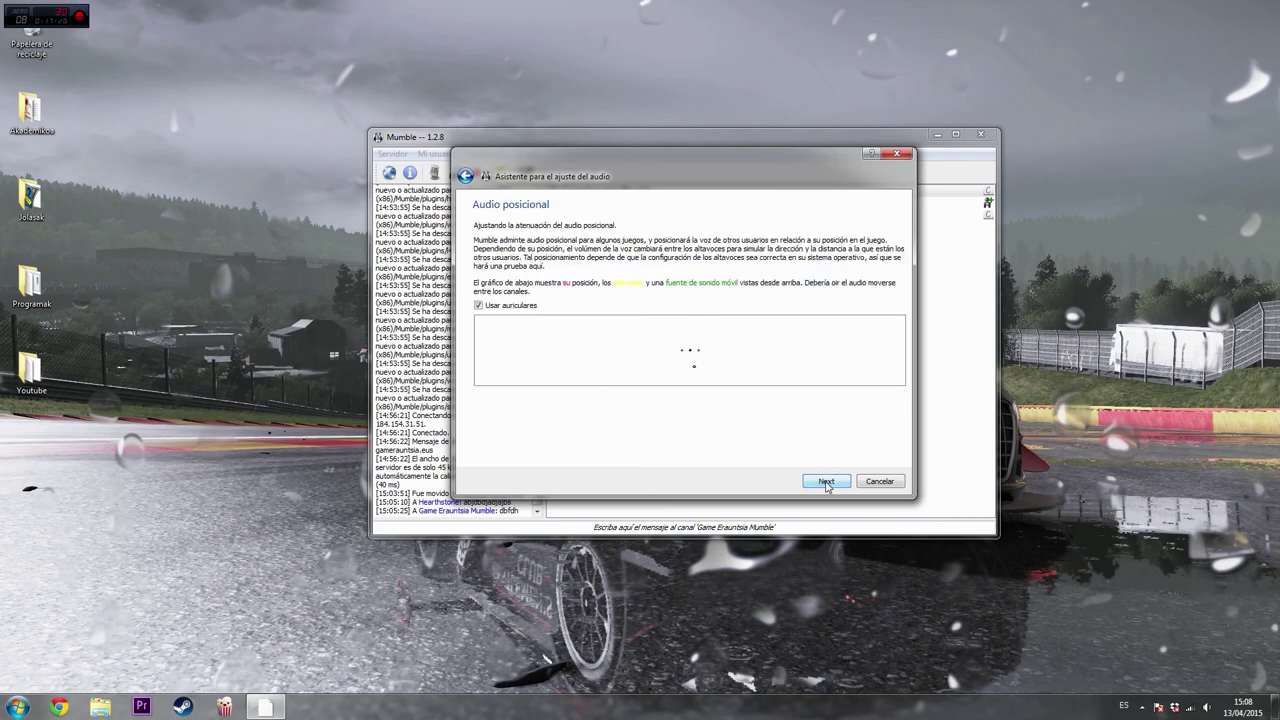
click(826, 482)
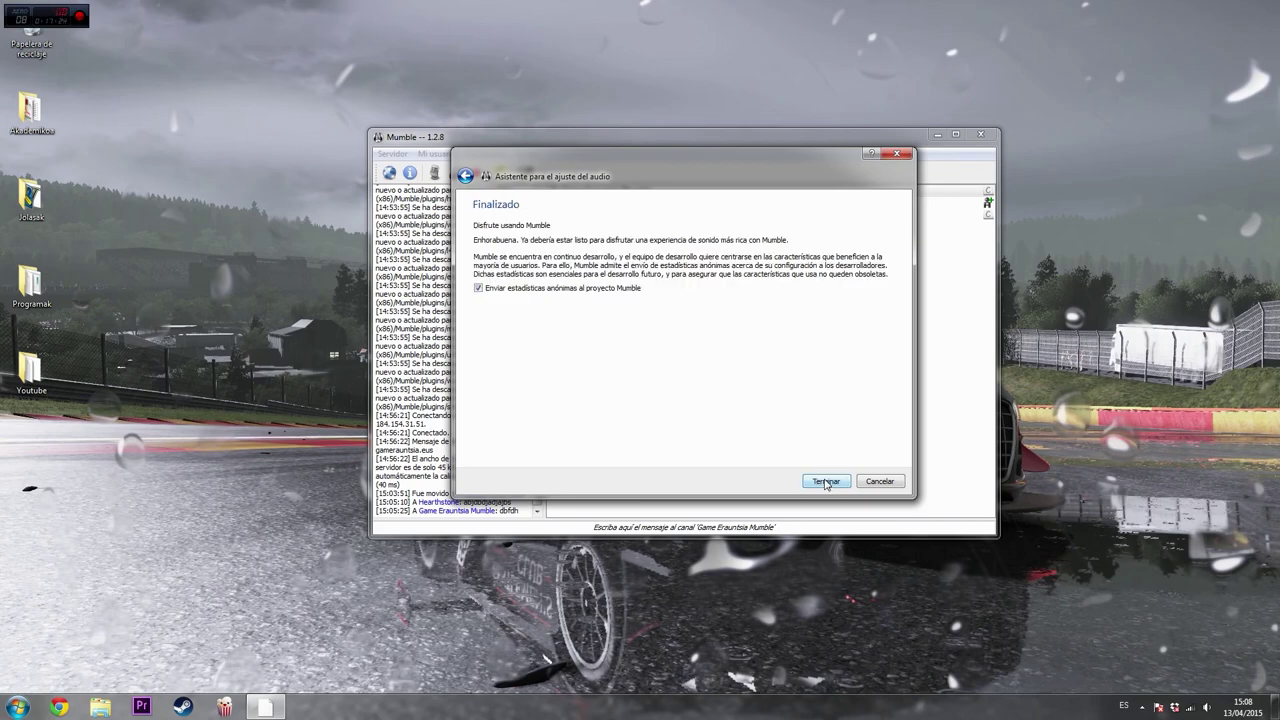
click(826, 482)
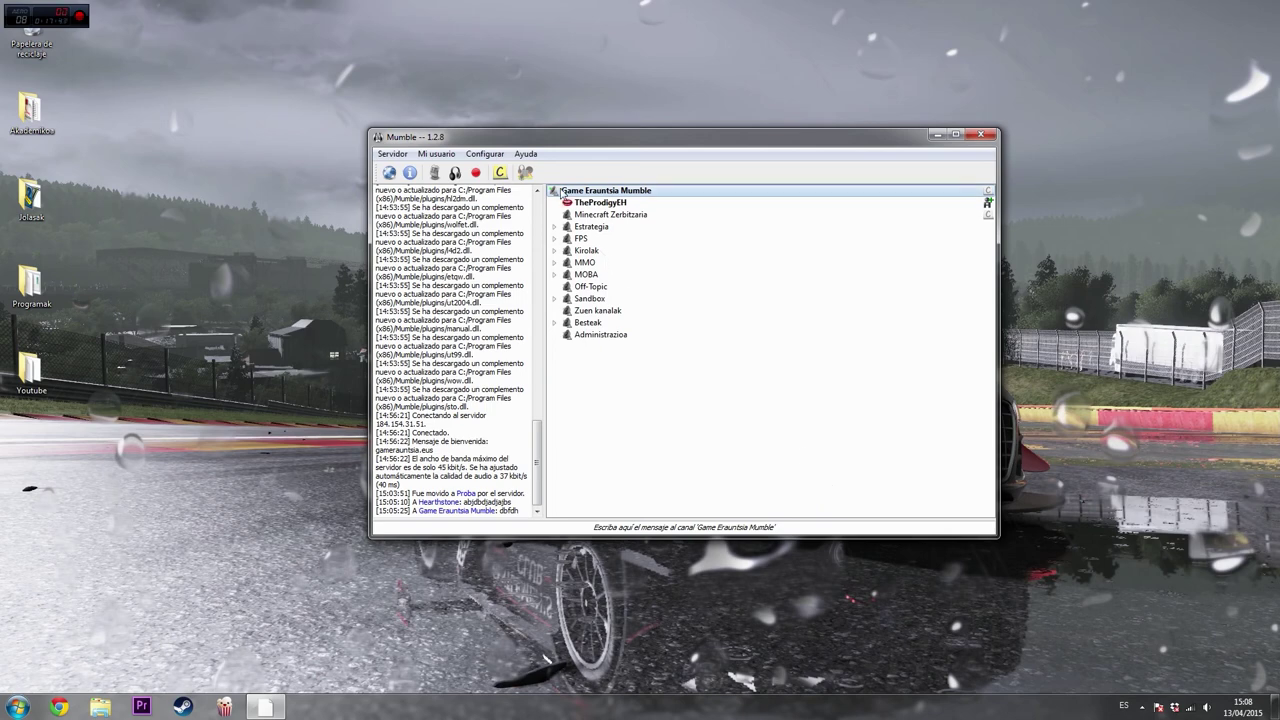
Switch on the Texto-A-Voz (text-to-speech) option for reading notifications and messages aloud
click(466, 153)
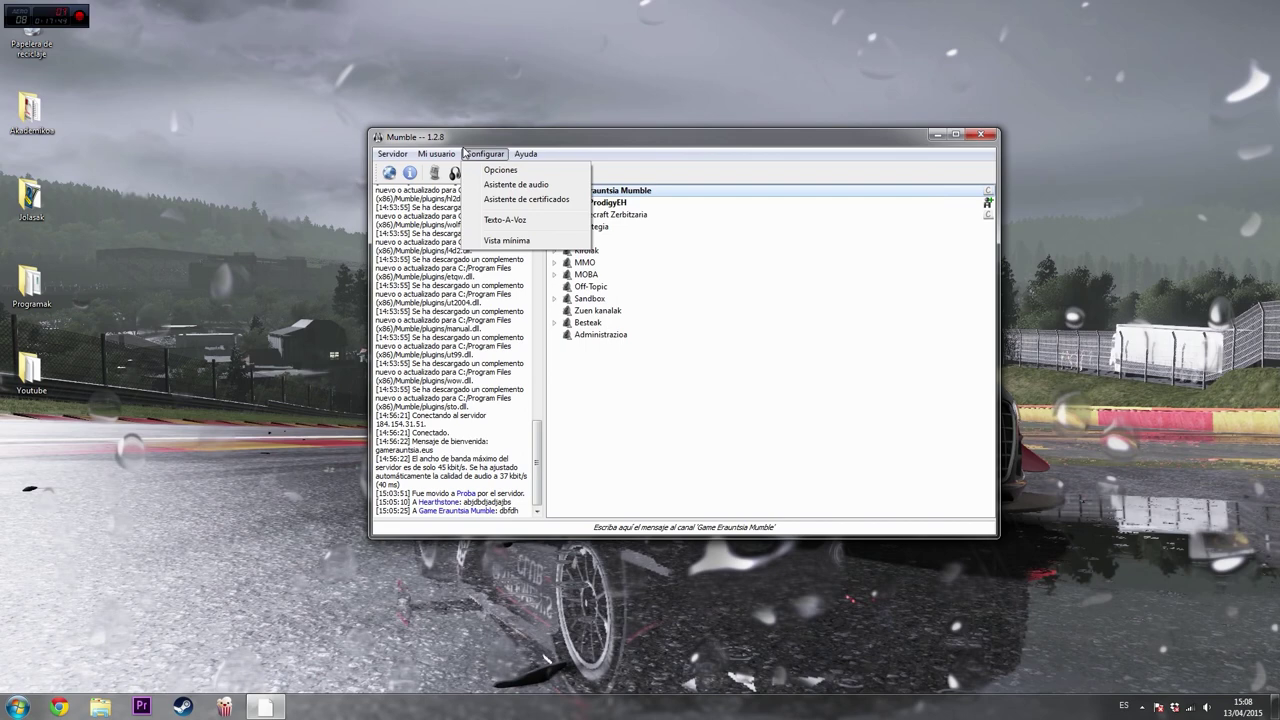
click(513, 221)
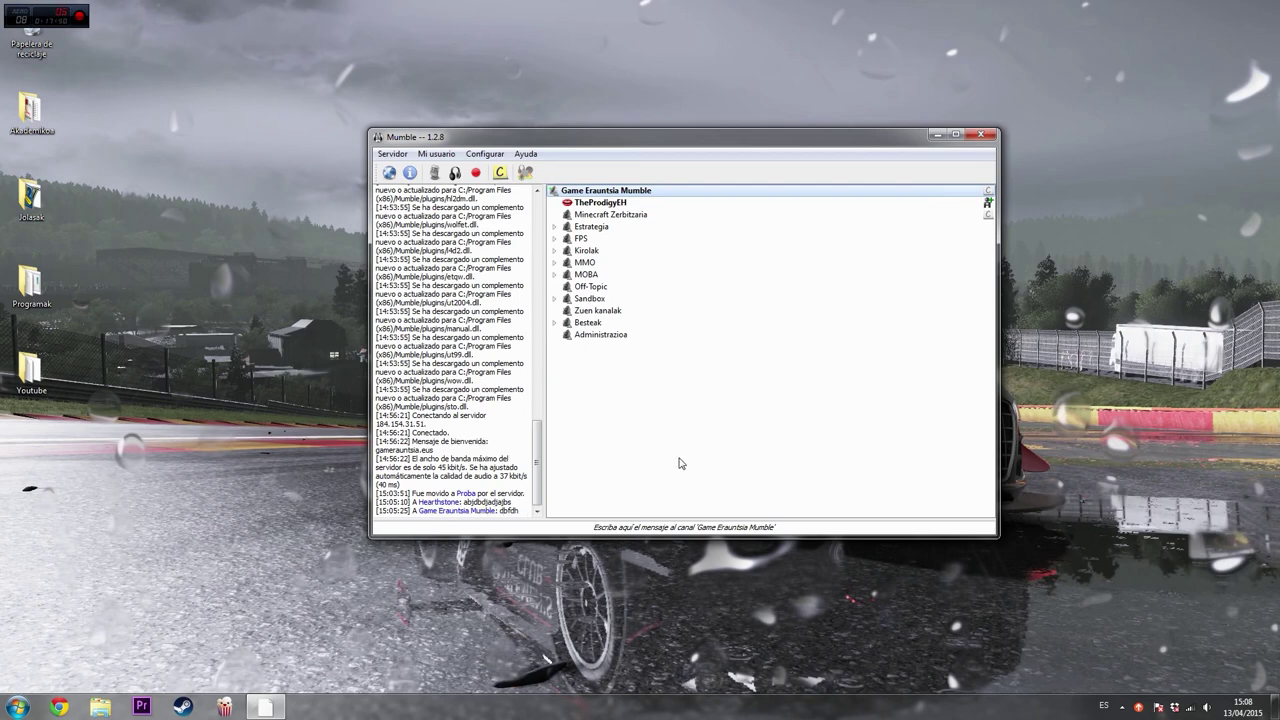
click(488, 155)
click(511, 220)
click(487, 156)
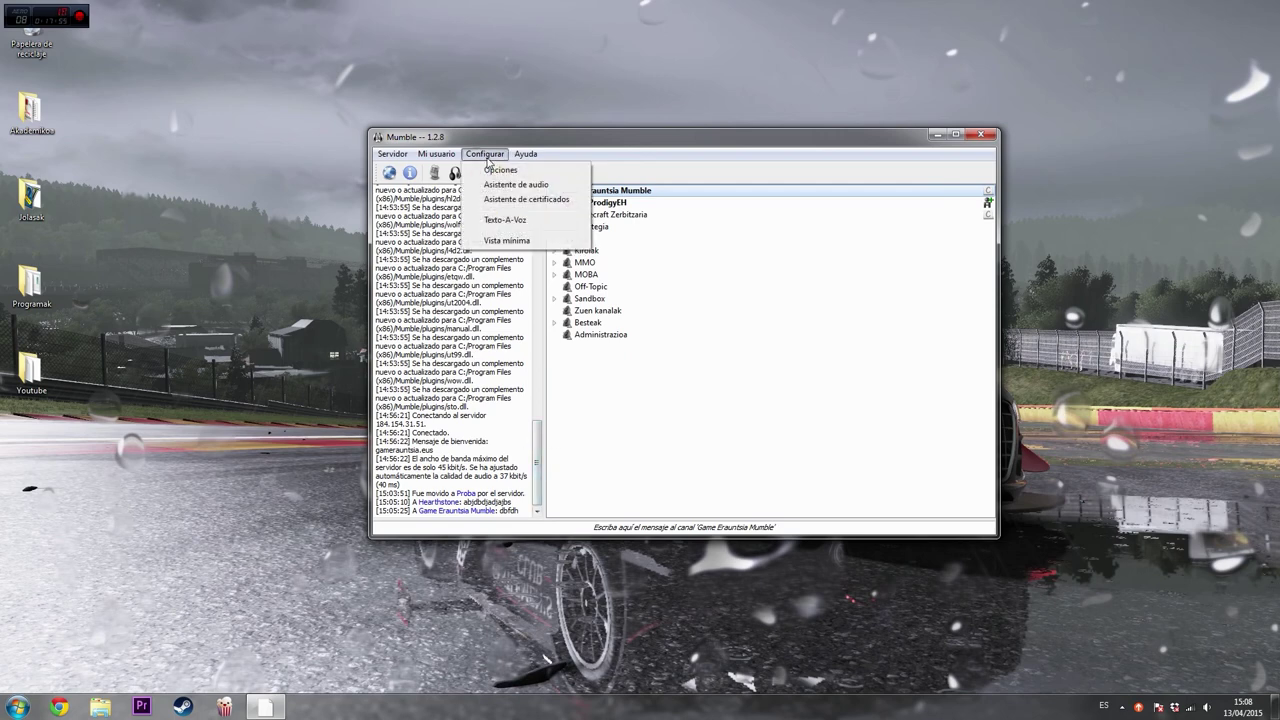
click(502, 222)
Send the text message "hello" to the root channel Game Erauntsia Mumble and leave the chat bar
click(566, 522)
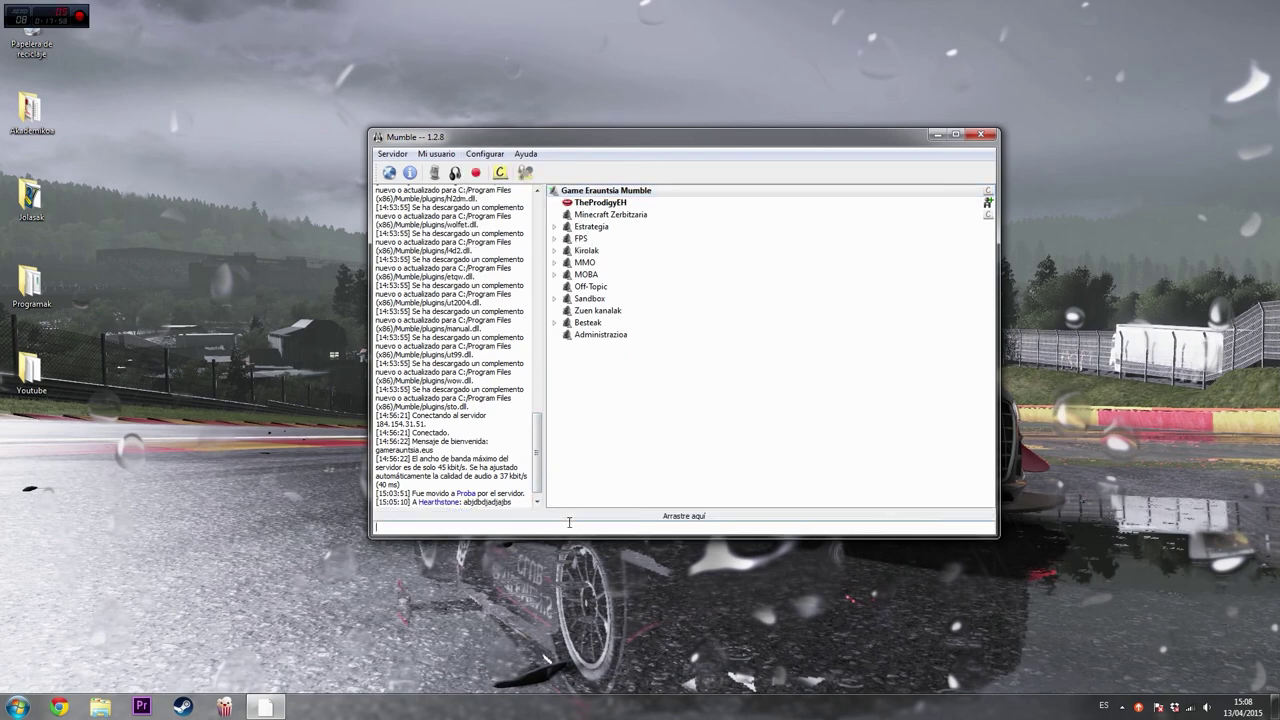
text(hello)
key(Return)
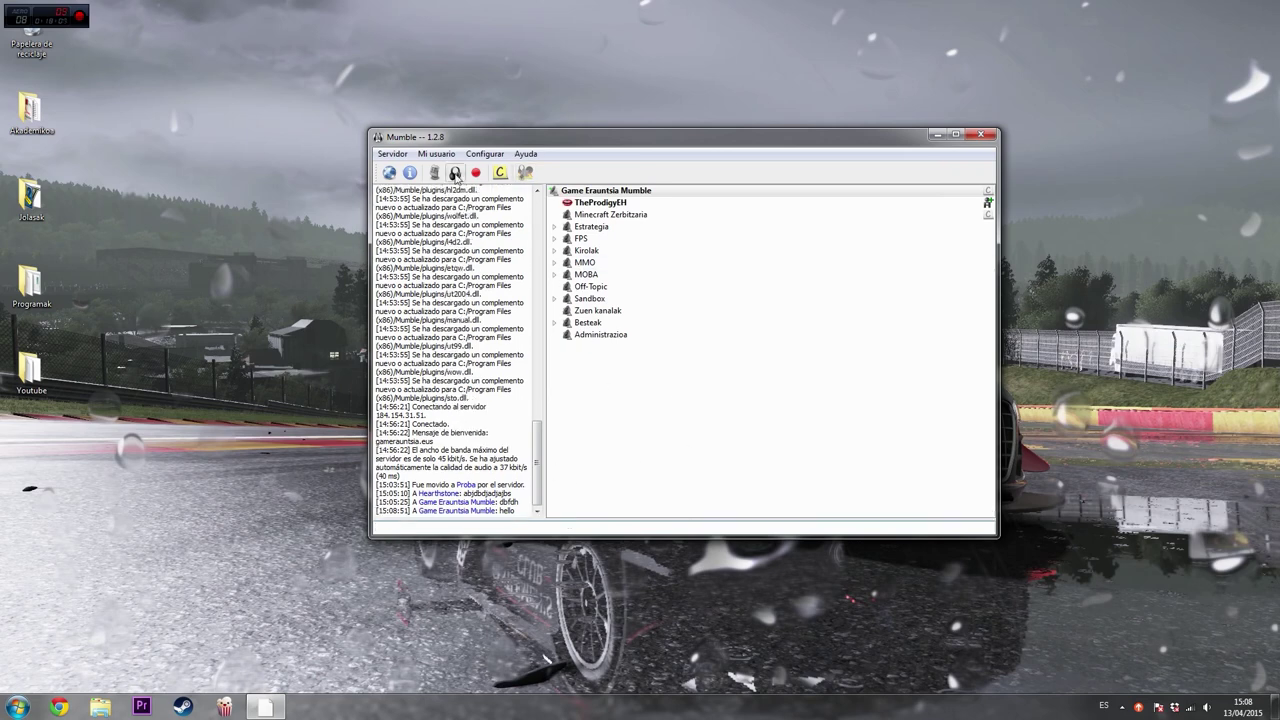
click(665, 462)
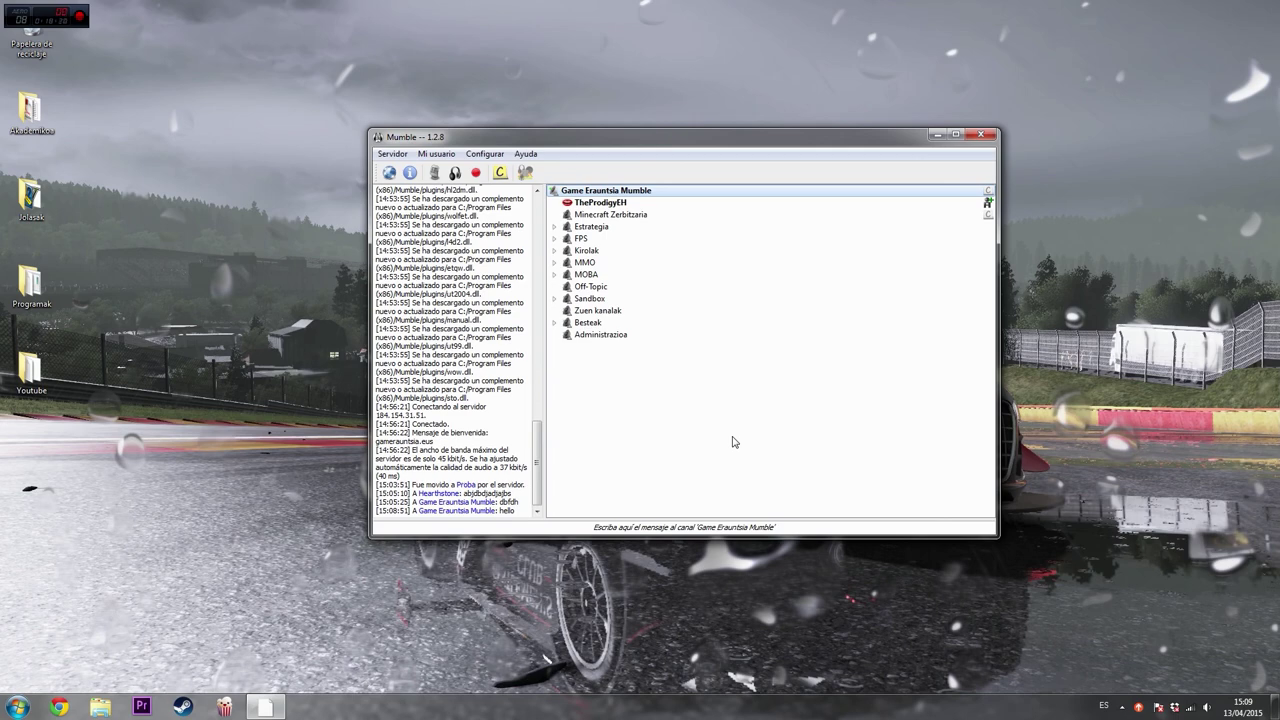
Try self-mute and then self-deafen, switching each one back off
click(433, 172)
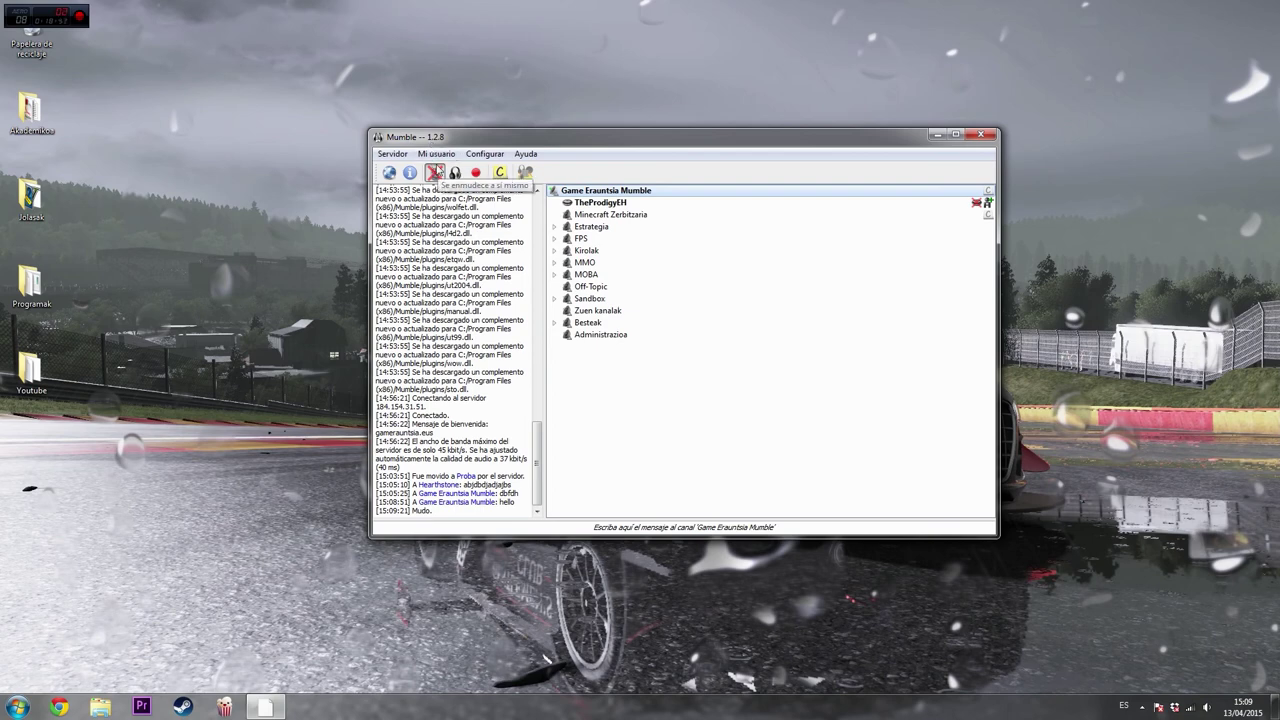
click(436, 172)
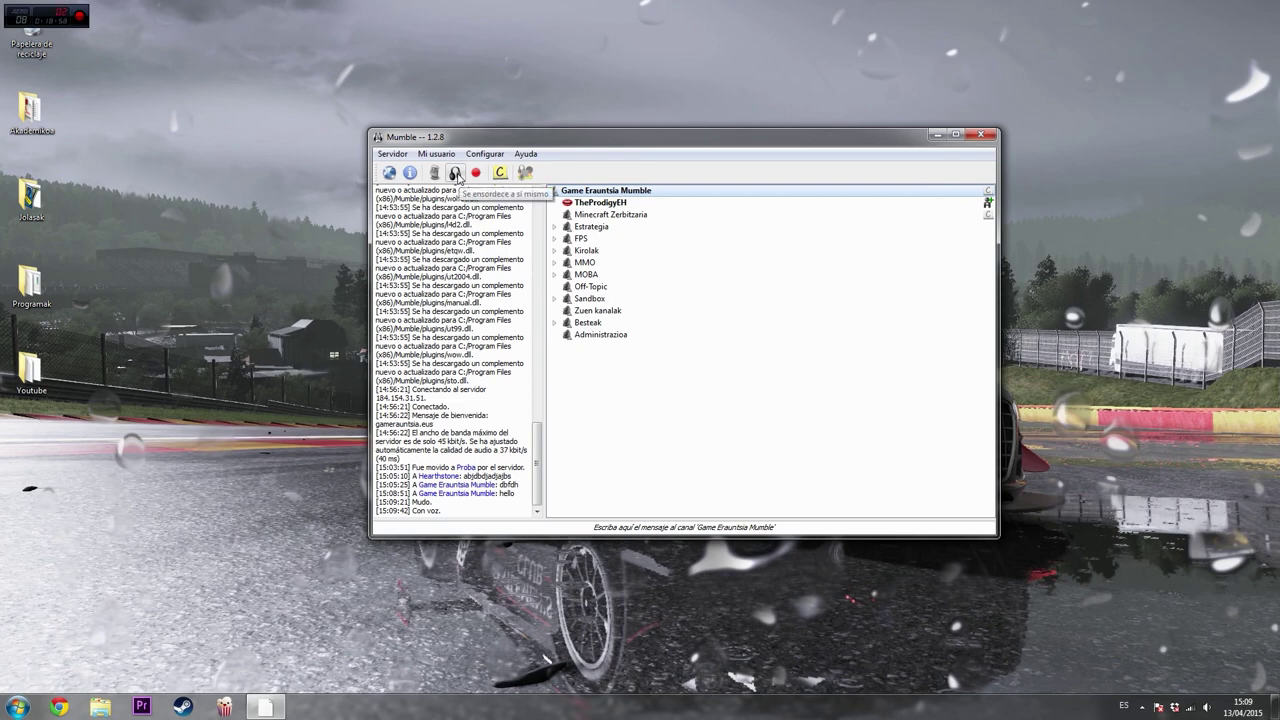
click(455, 173)
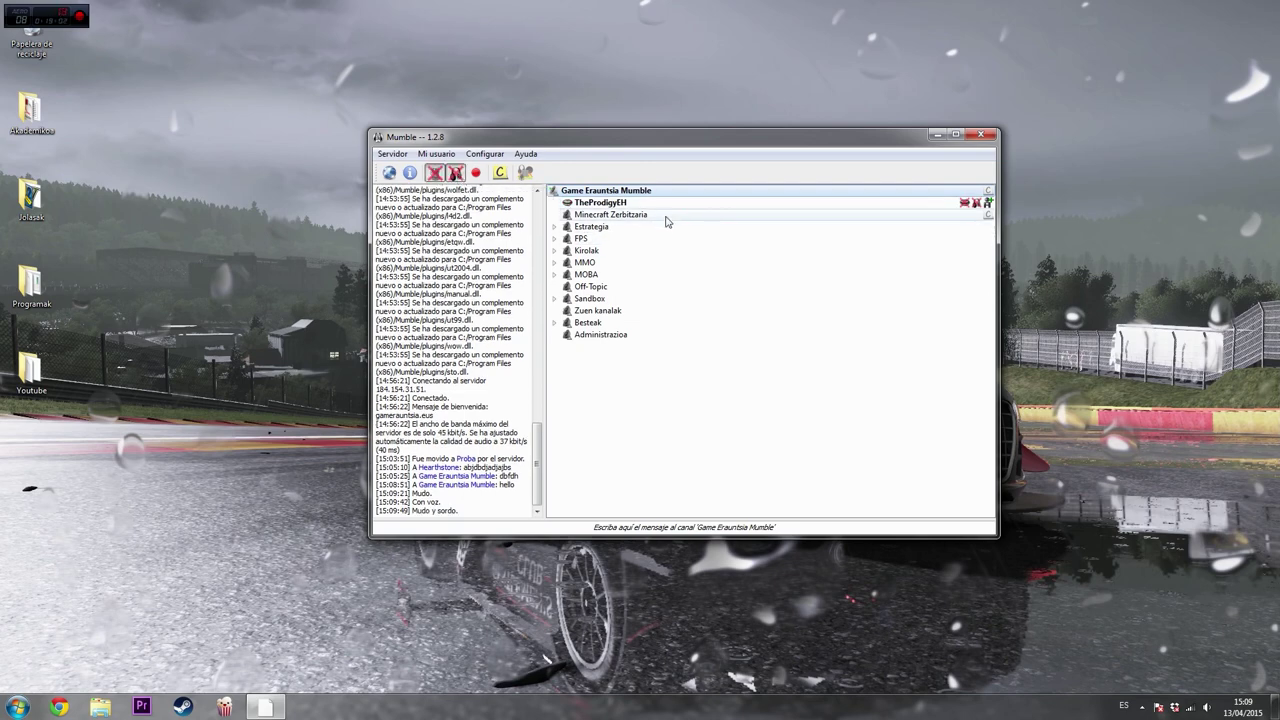
mouse_move(667, 221)
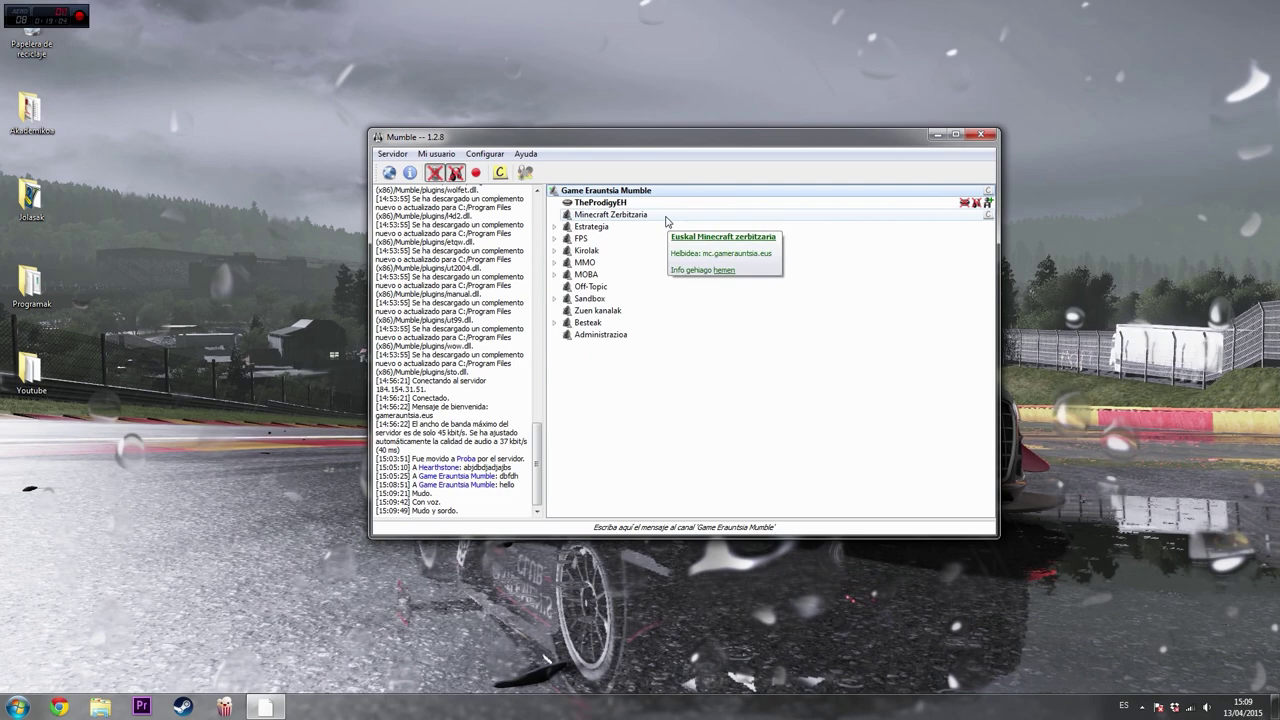
click(457, 173)
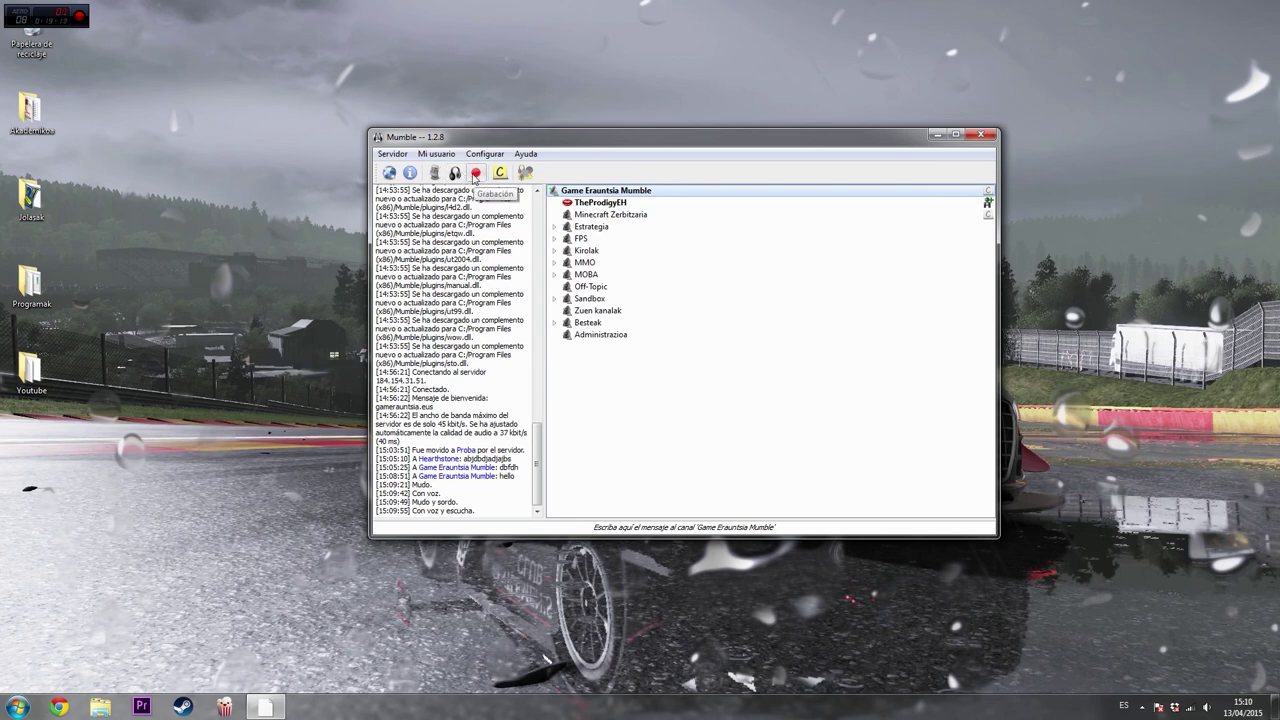
Look at the voice recorder's output format options and the editor for the own comment, closing both without recording or commenting
click(475, 175)
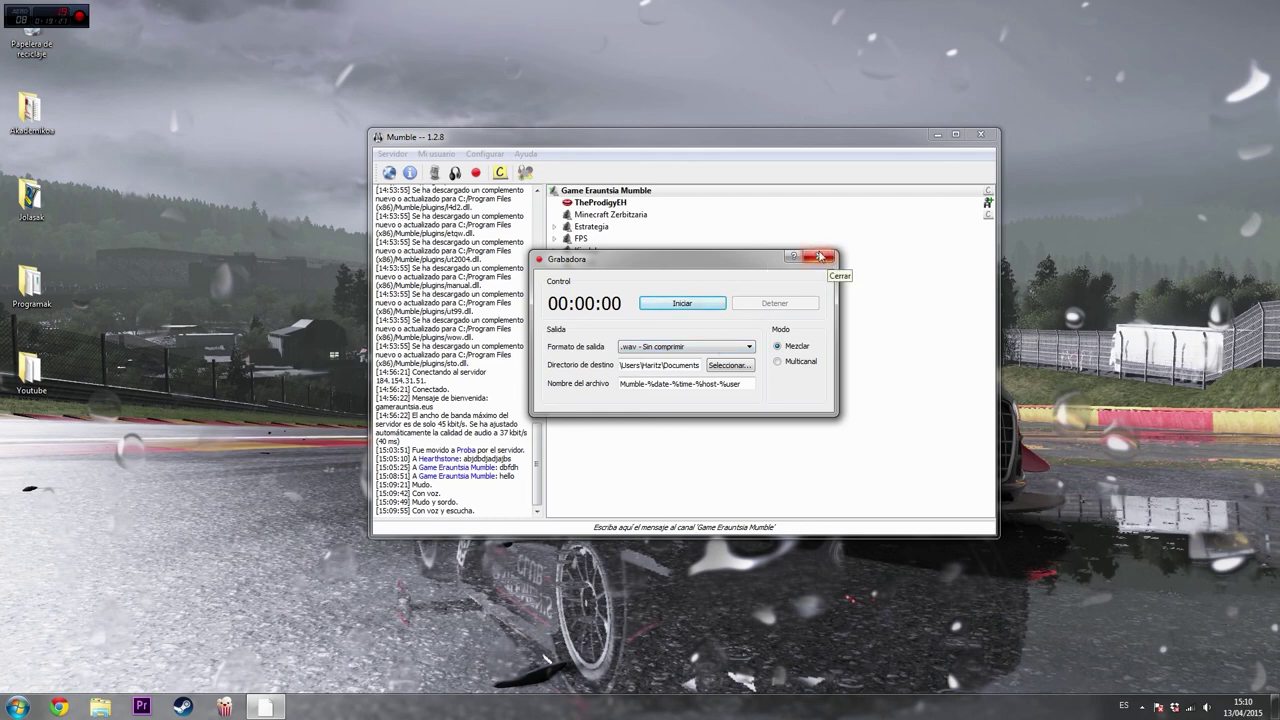
click(737, 348)
click(737, 357)
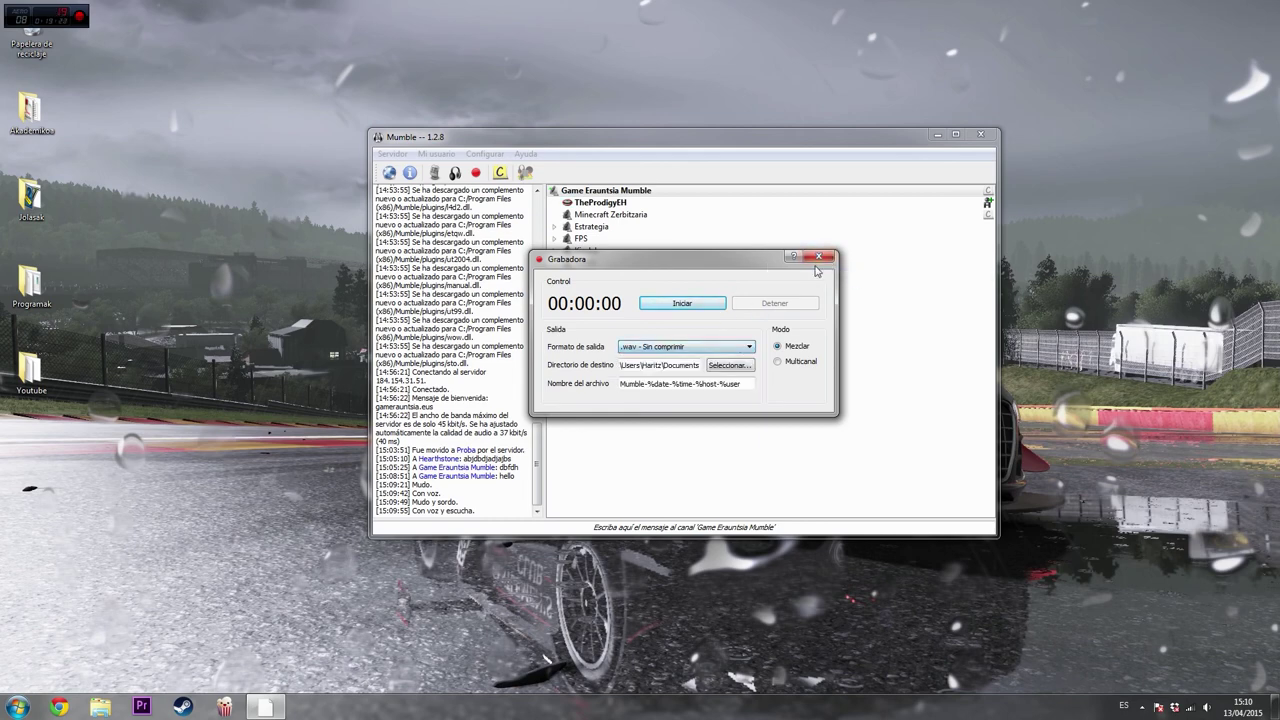
click(818, 257)
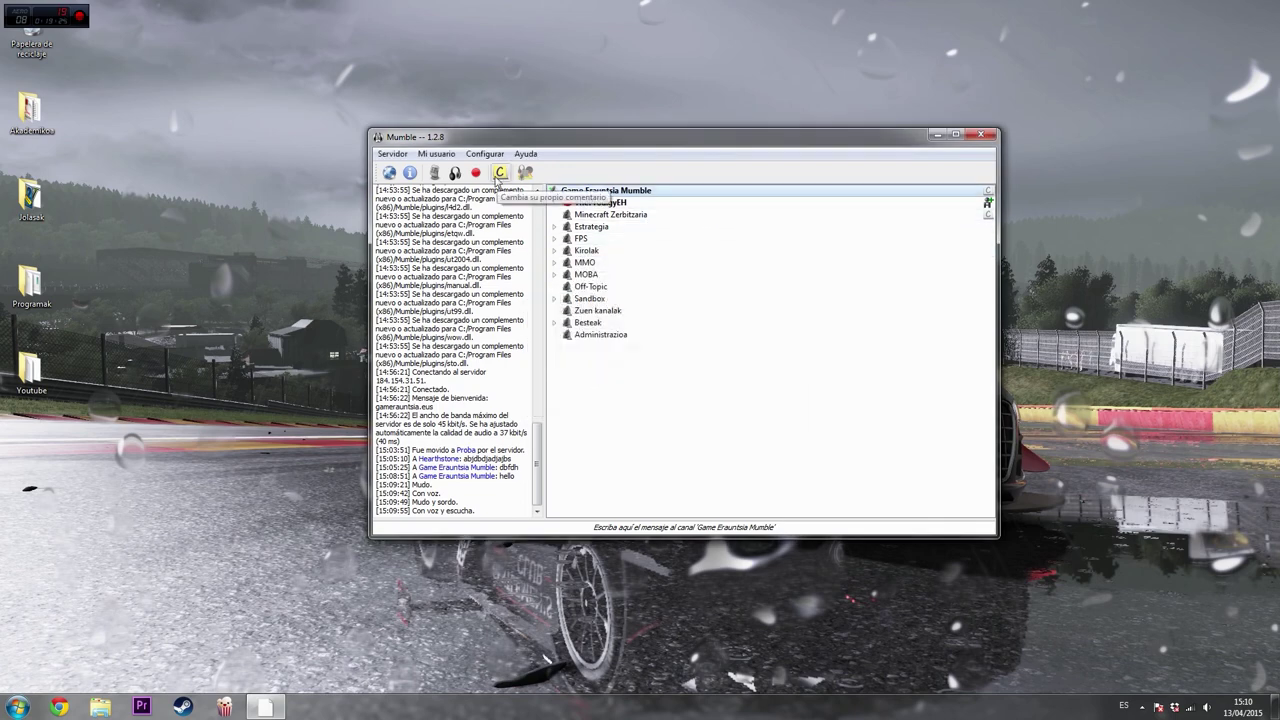
click(499, 174)
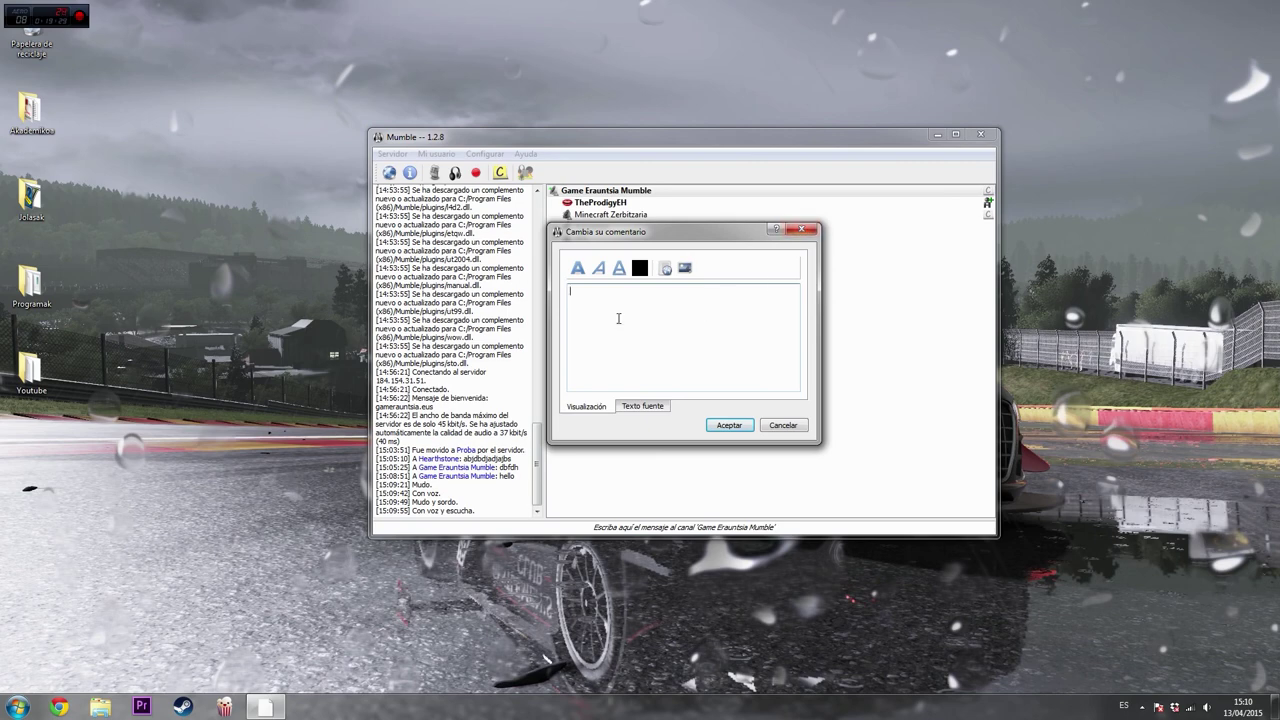
click(814, 231)
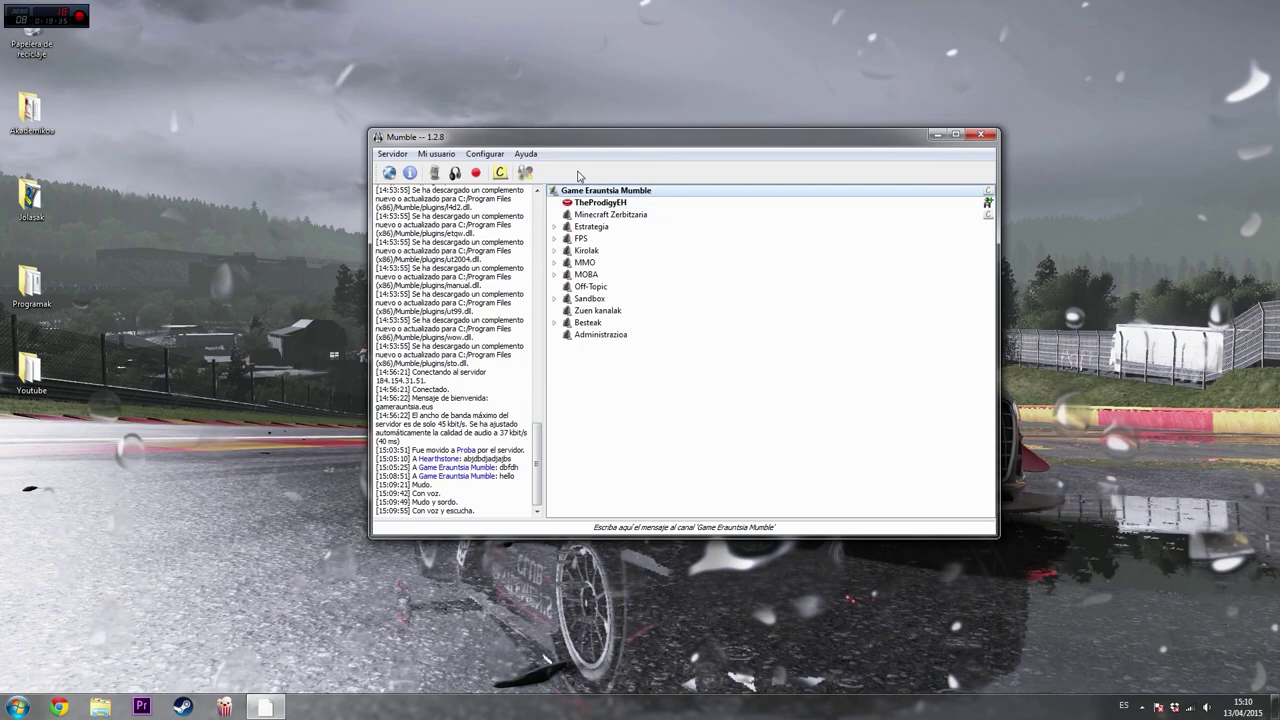
Review the audio input, user interface, shortcuts, network and overlay pages of the Mumble settings, then apply and accept them
click(524, 175)
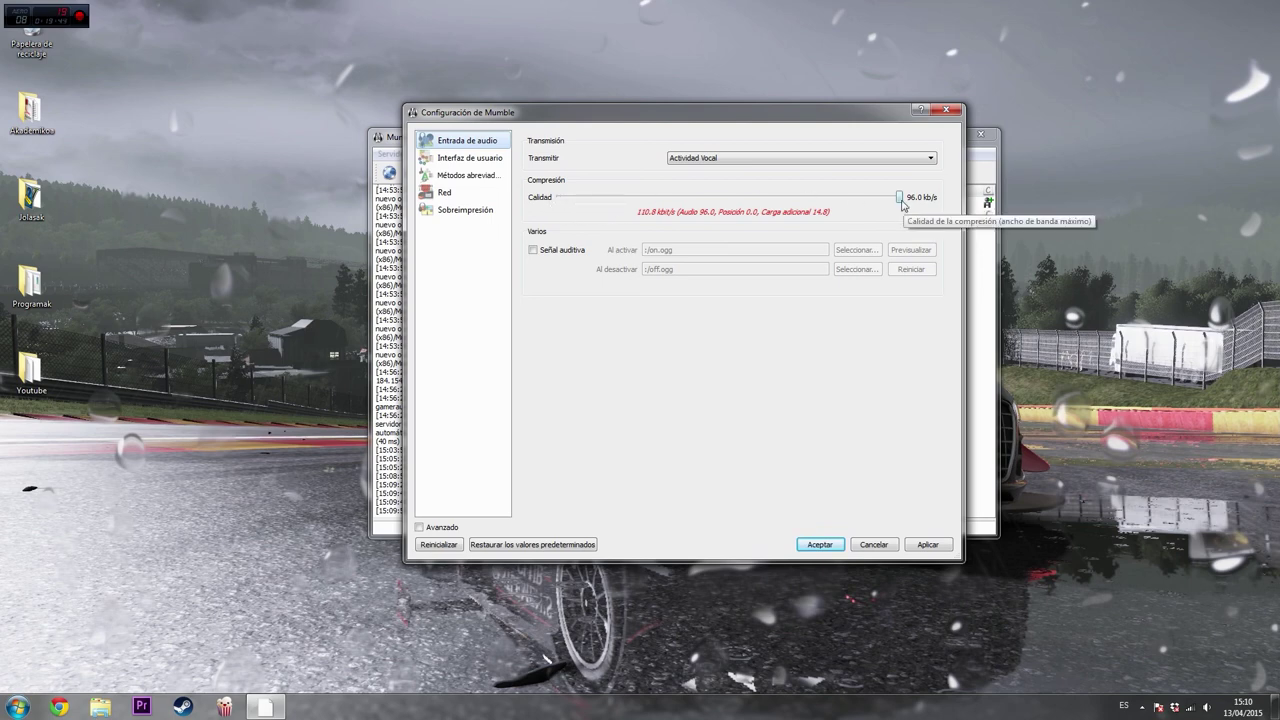
click(496, 164)
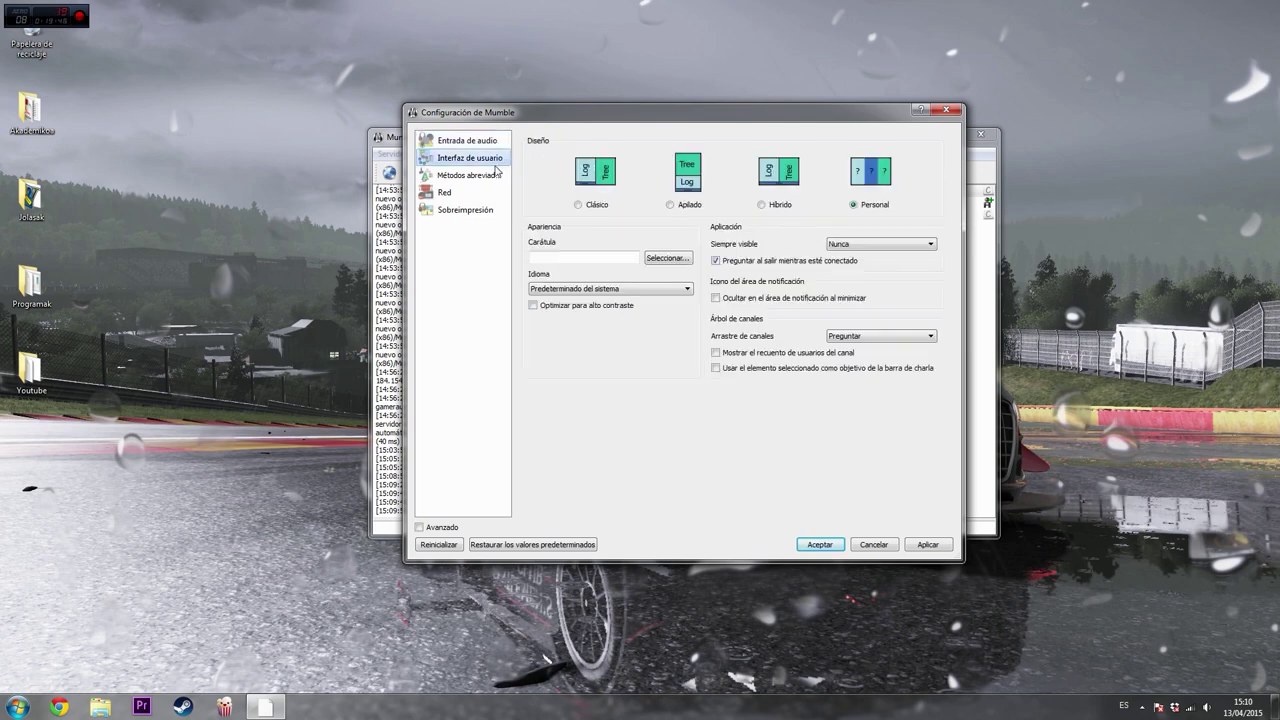
click(489, 178)
click(458, 193)
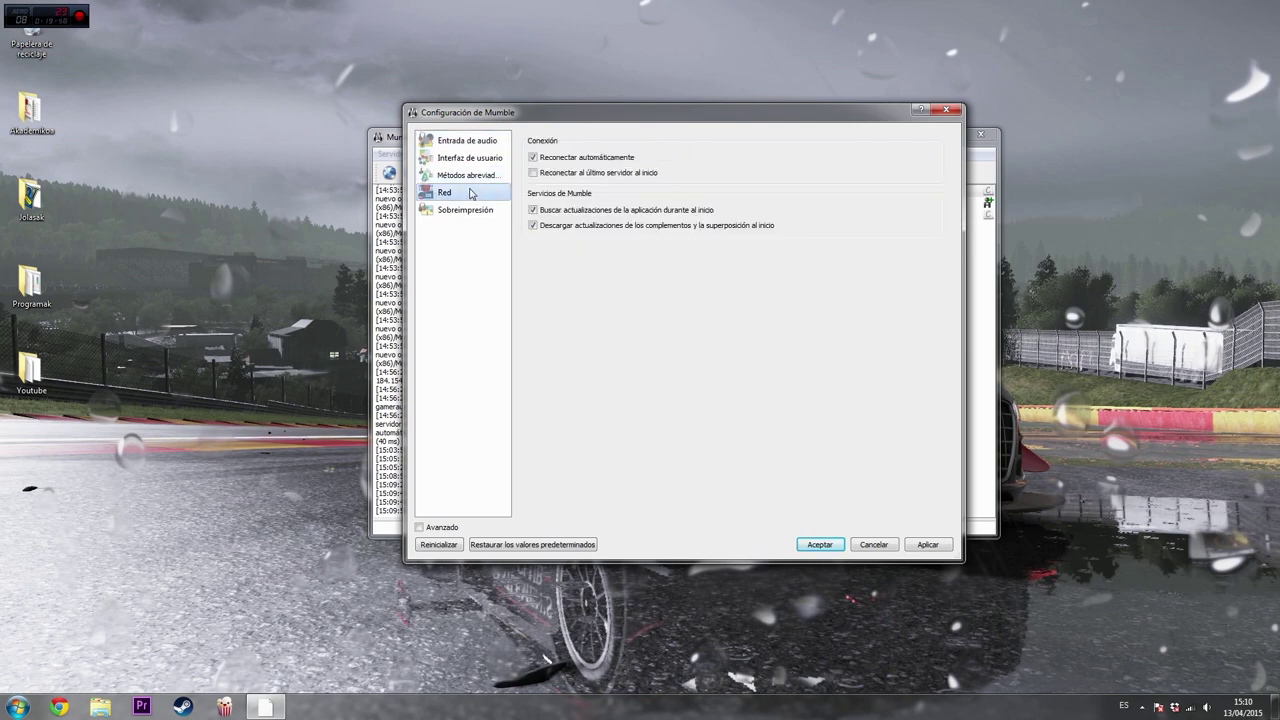
click(467, 215)
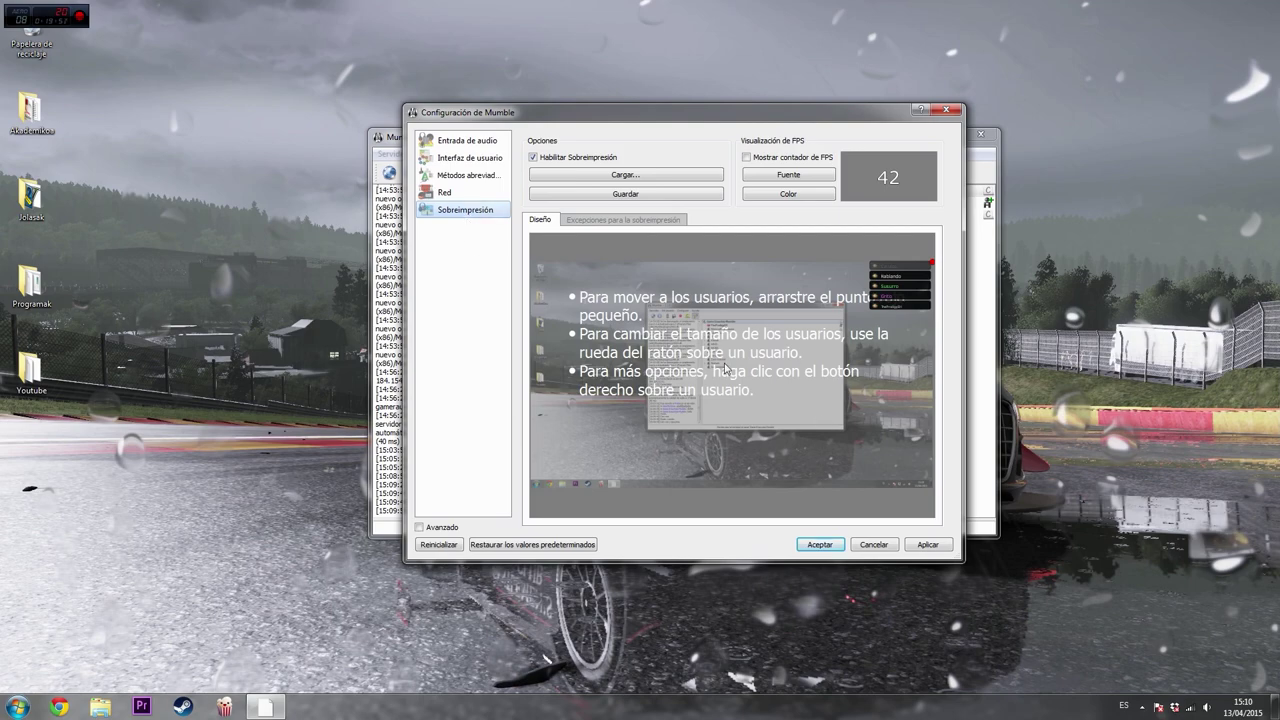
click(929, 548)
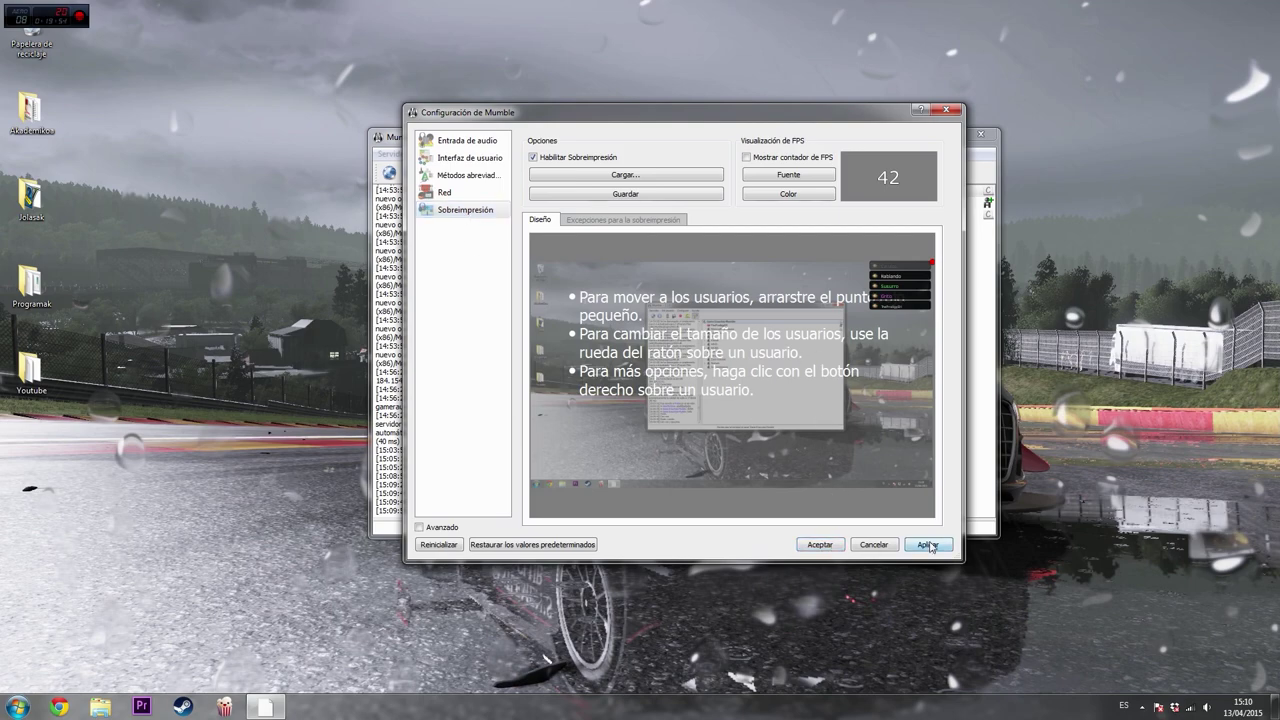
click(836, 547)
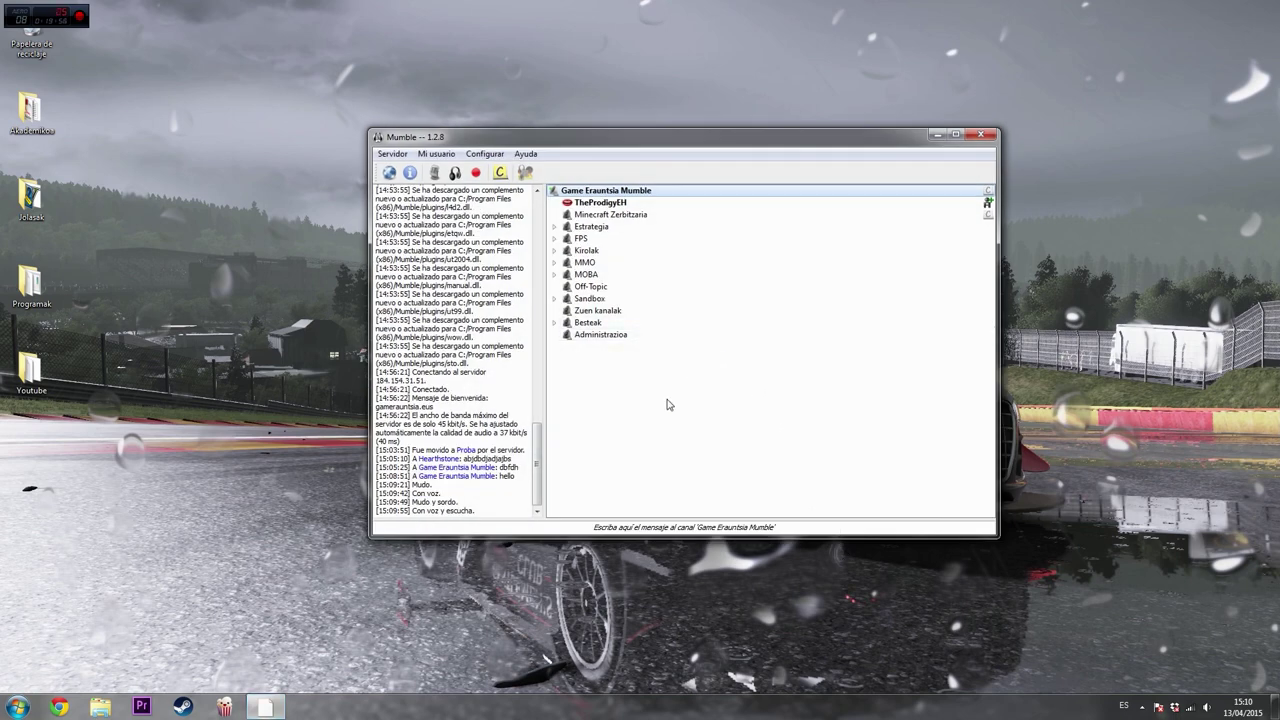